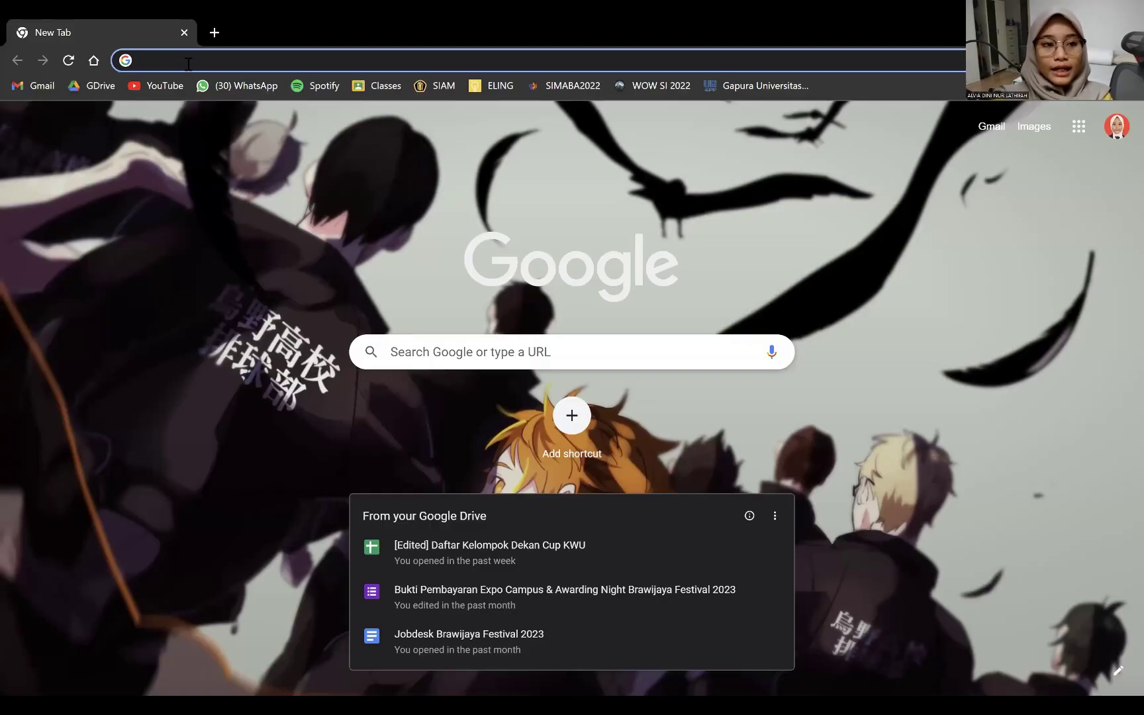
- Load erdplus.com in Chrome by typing erdplu and accepting the autocompleted address
{"action": "type", "text": "erdplu"}
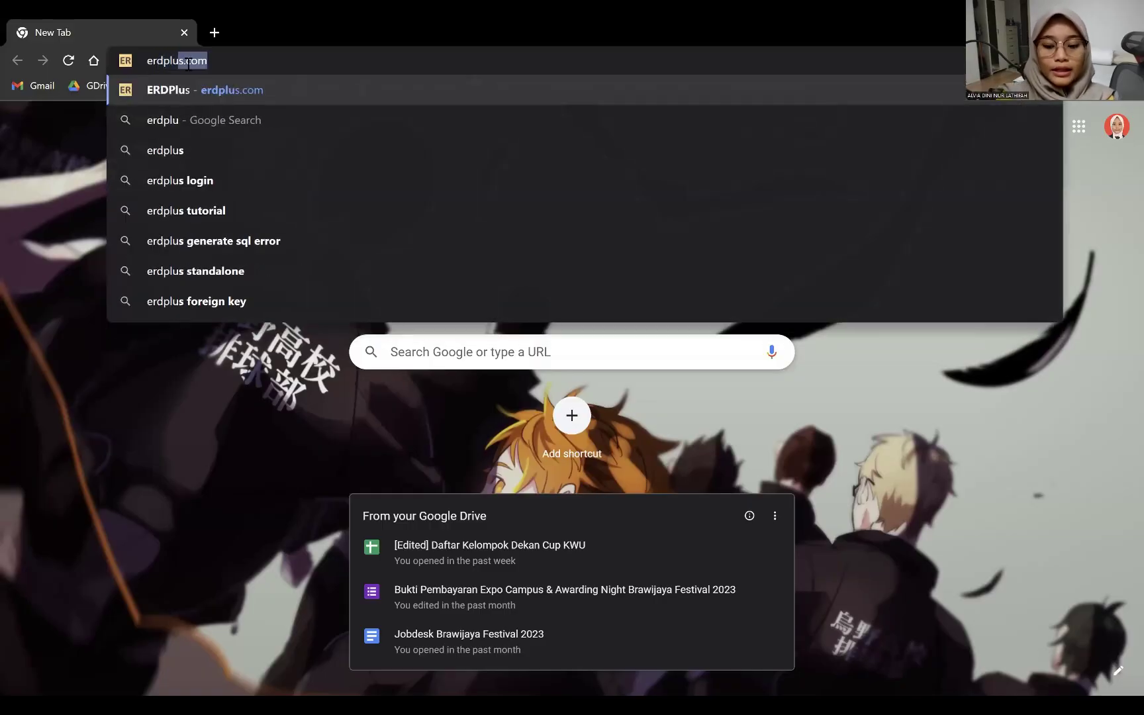
{"action": "key", "text": "Return"}
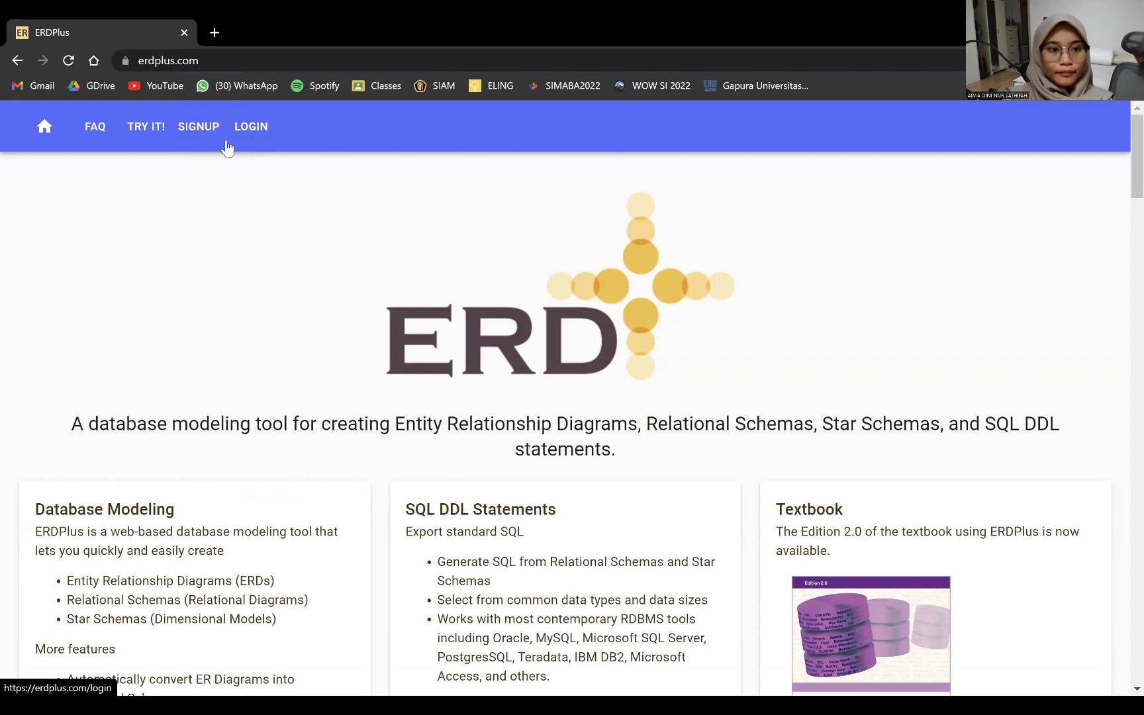
- On the ERDPlus sign-up page, enter the account holder's full name and e-mail address
{"action": "left_click", "coordinate": [194, 133]}
{"action": "left_click", "coordinate": [498, 243]}
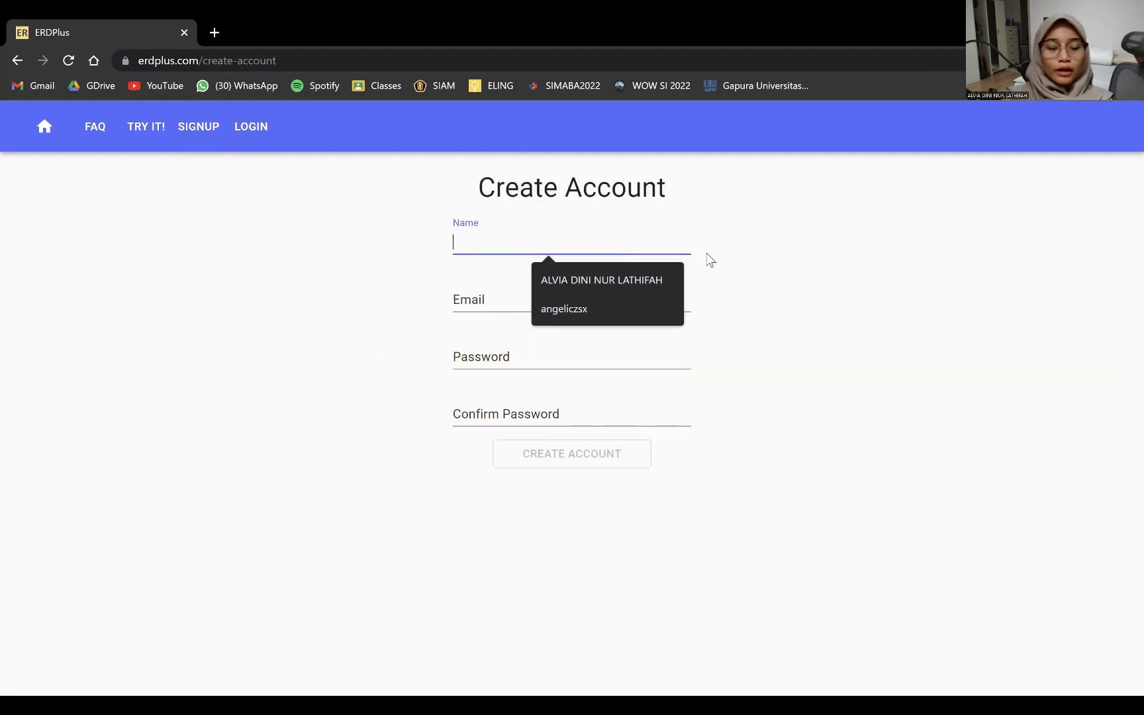
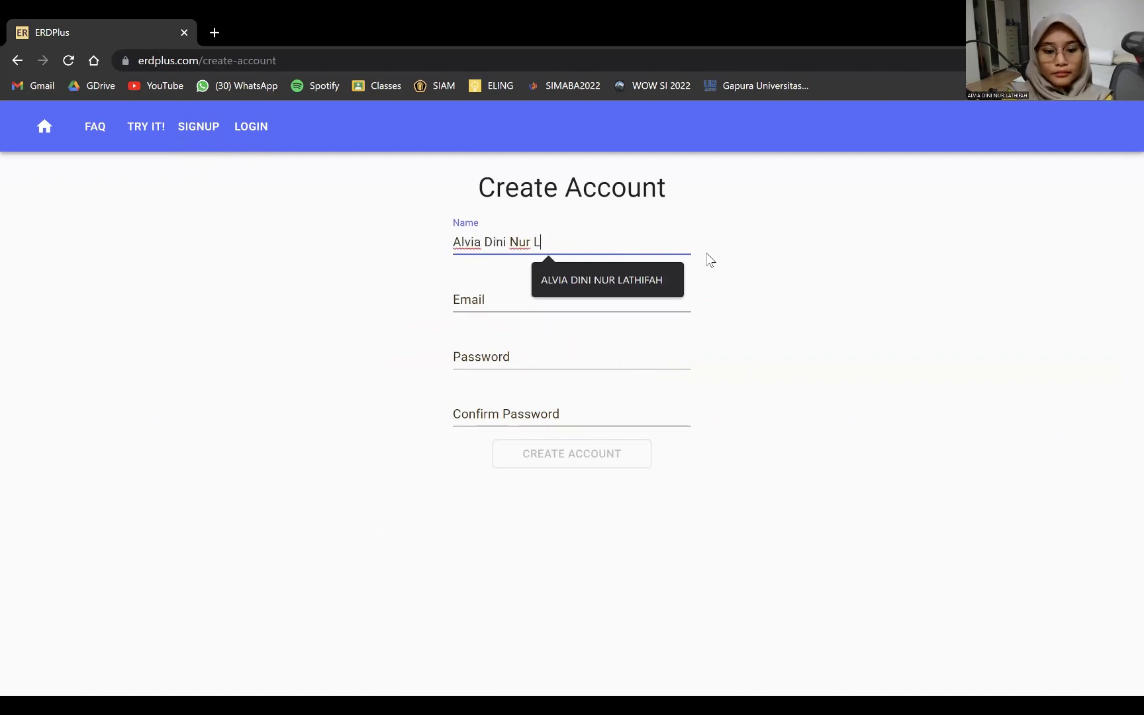
{"action": "key", "text": "Tab"}
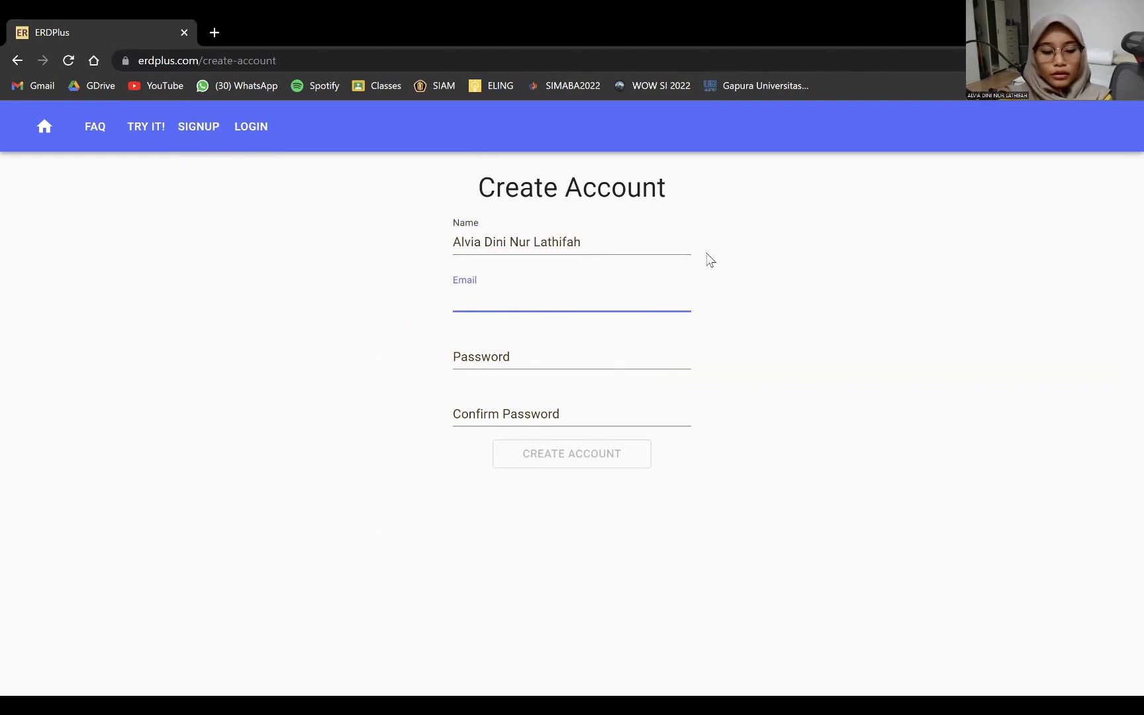
{"action": "type", "text": "viaa"}
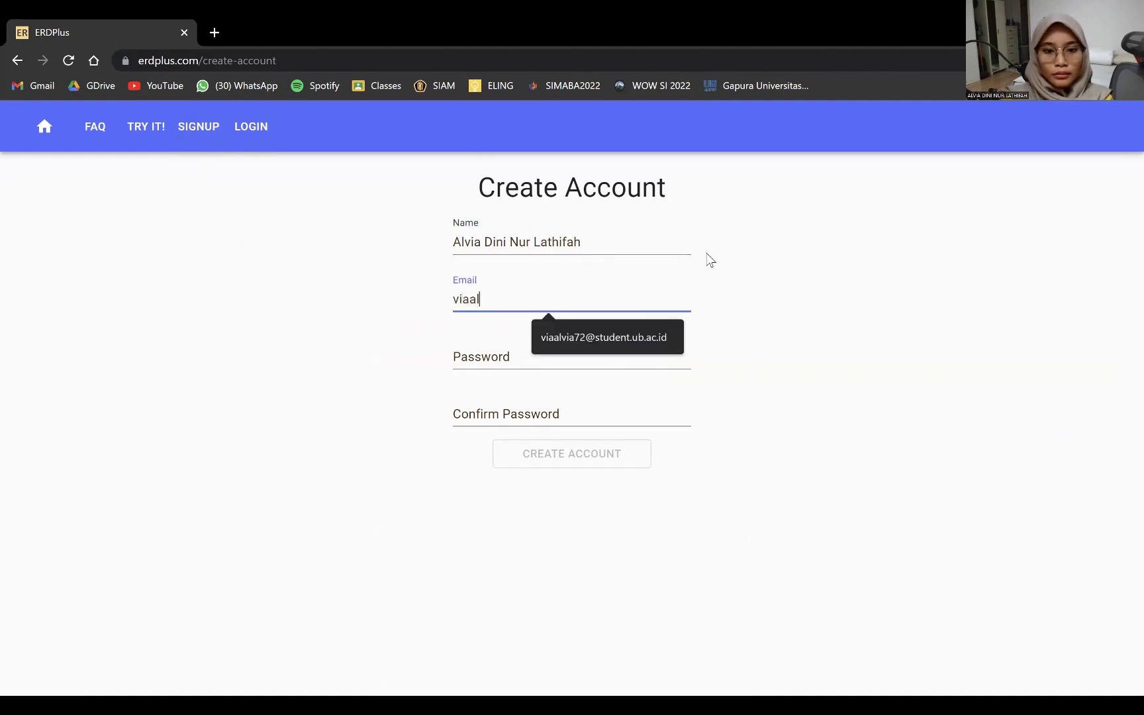
{"action": "type", "text": "l"}
{"action": "key", "text": "Down"}
- Enter and confirm the account password, then create the account
{"action": "left_click", "coordinate": [484, 365]}
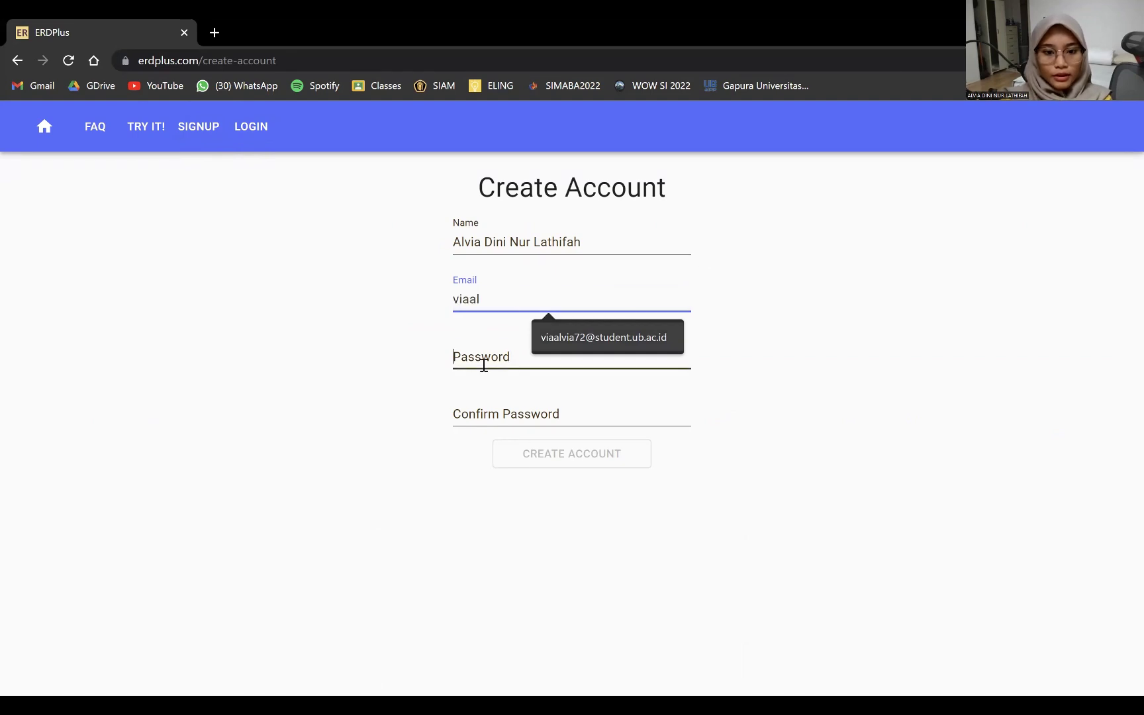
{"action": "type", "text": "••"}
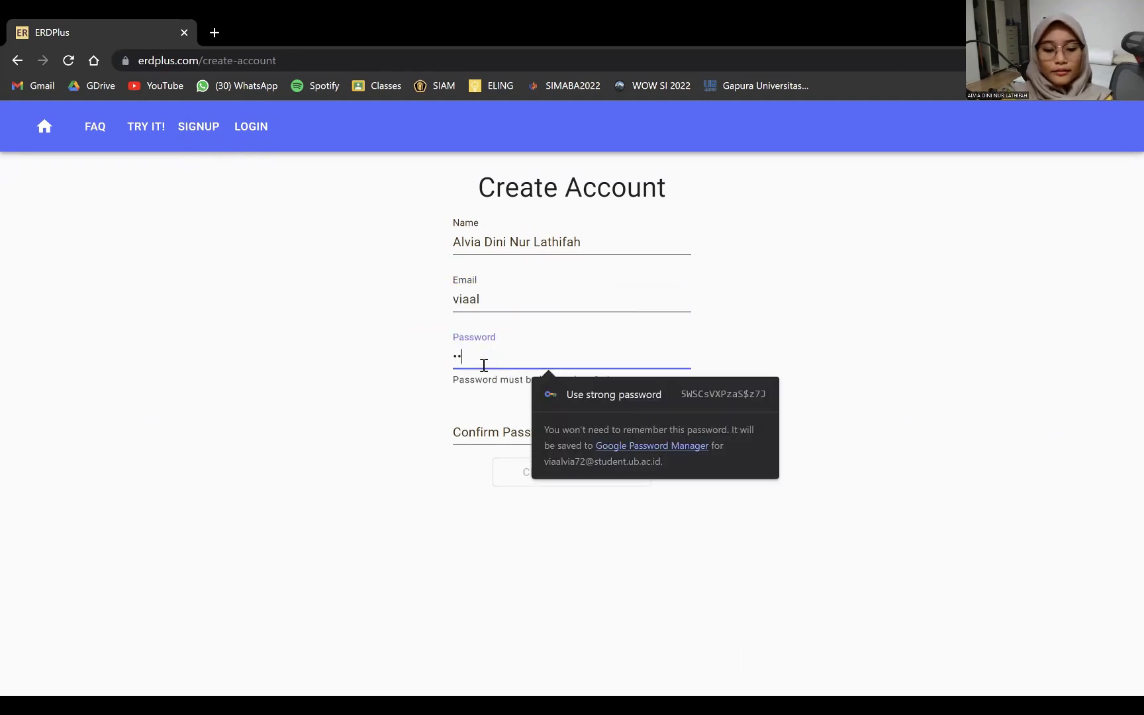
{"action": "type", "text": "••••••"}
{"action": "key", "text": "Tab"}
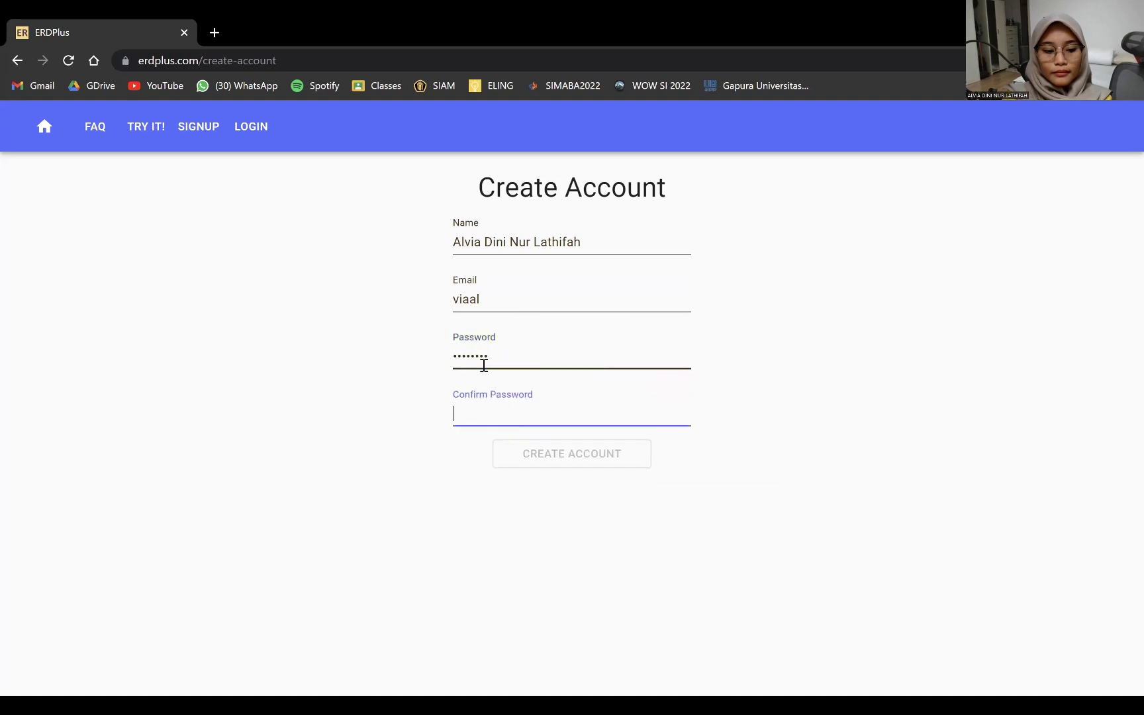
{"action": "type", "text": "••••••••"}
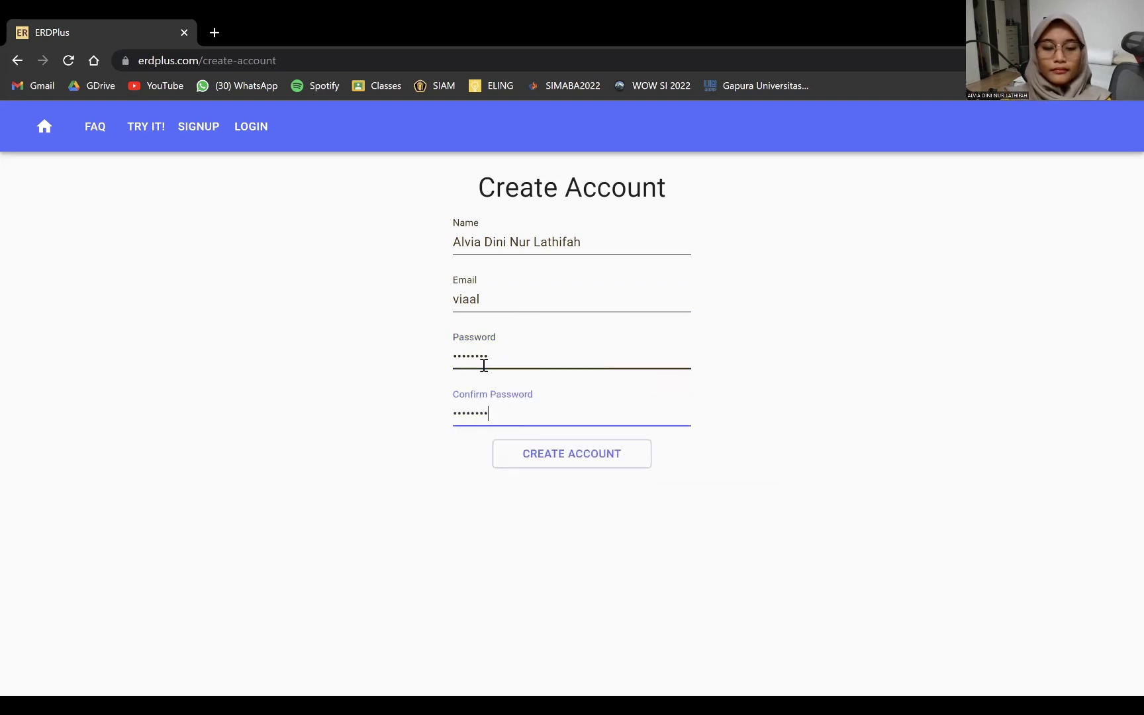
{"action": "left_click", "coordinate": [534, 299]}
{"action": "left_click", "coordinate": [534, 328]}
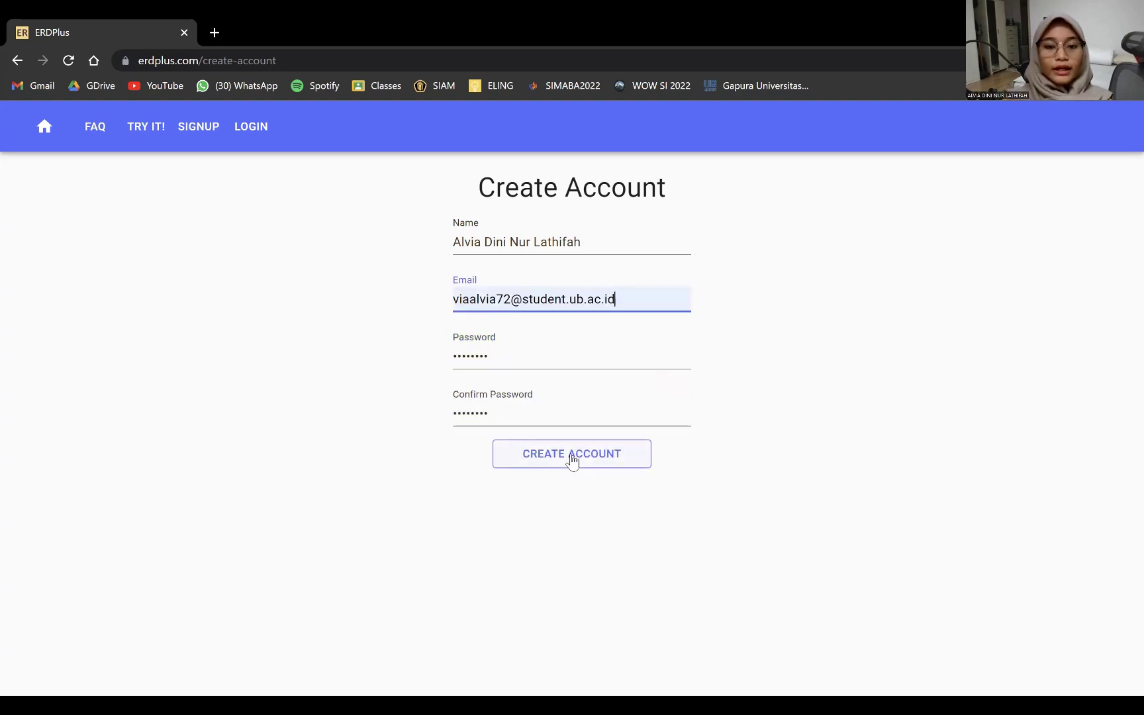
{"action": "left_click", "coordinate": [569, 457]}
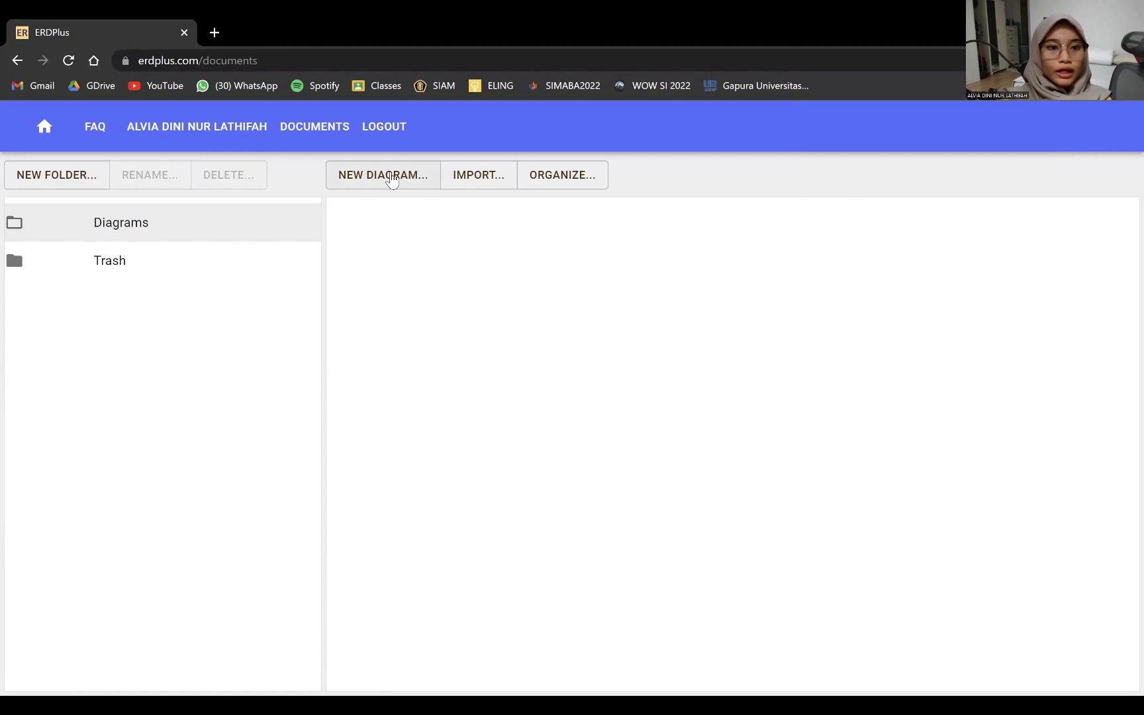
- Create a new ER Diagram named 'Company' and open it as a blank canvas
{"action": "left_click", "coordinate": [391, 176]}
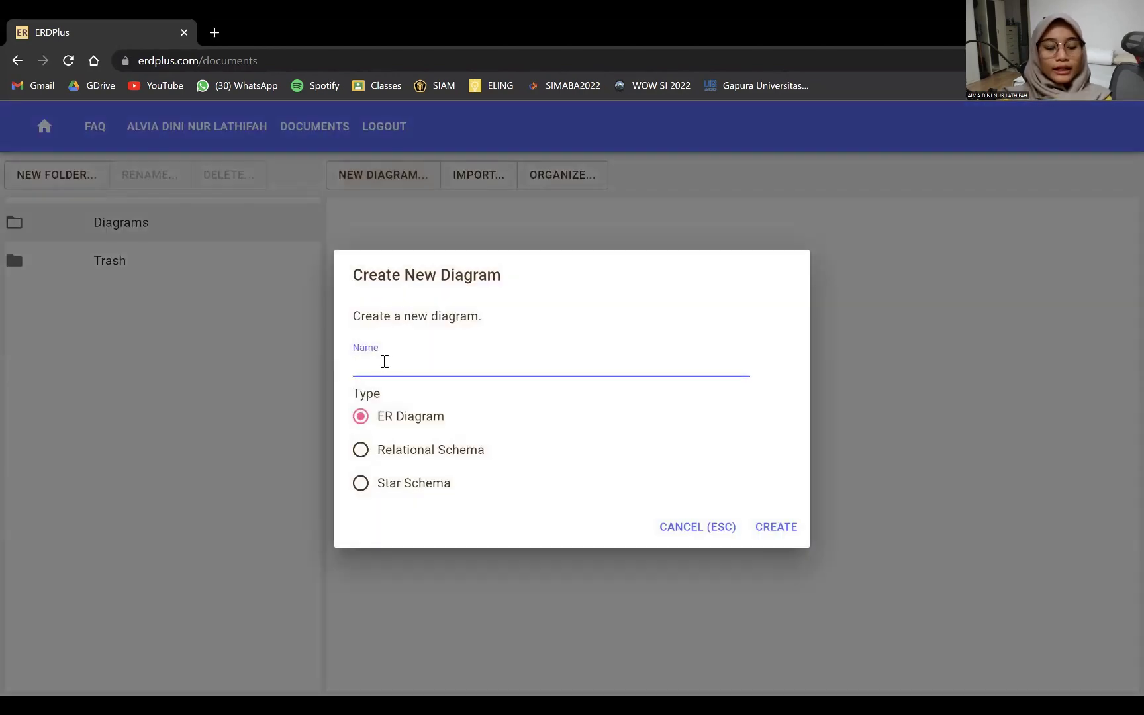
{"action": "left_click", "coordinate": [384, 361]}
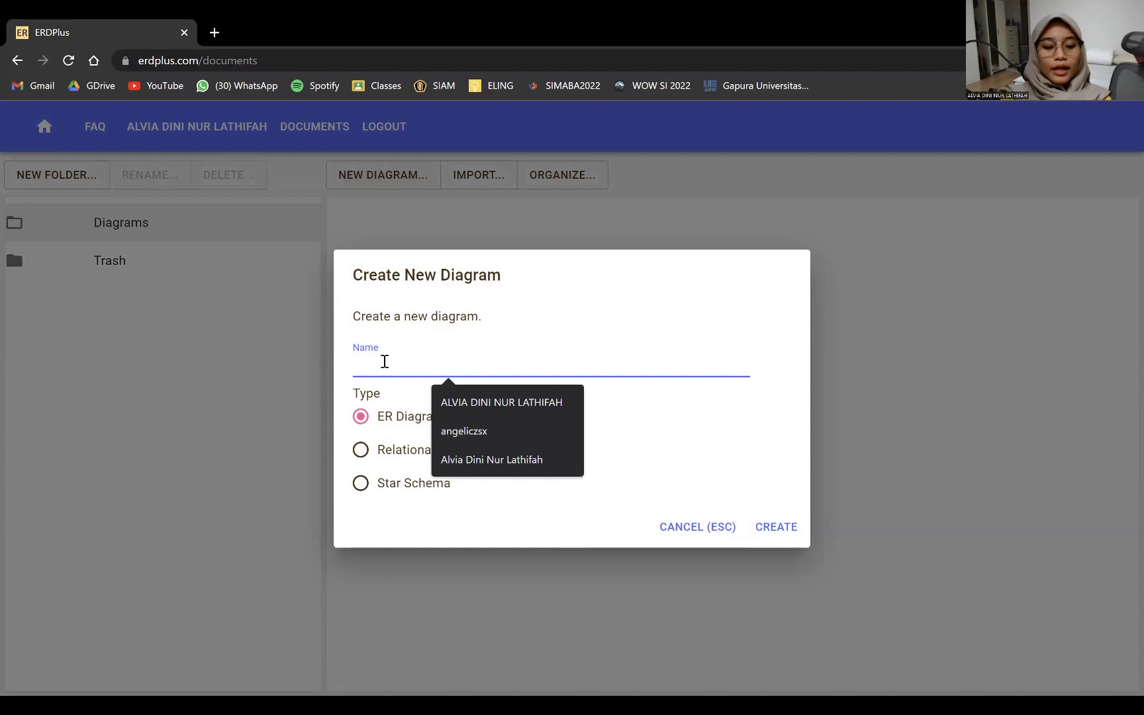
{"action": "type", "text": "Company"}
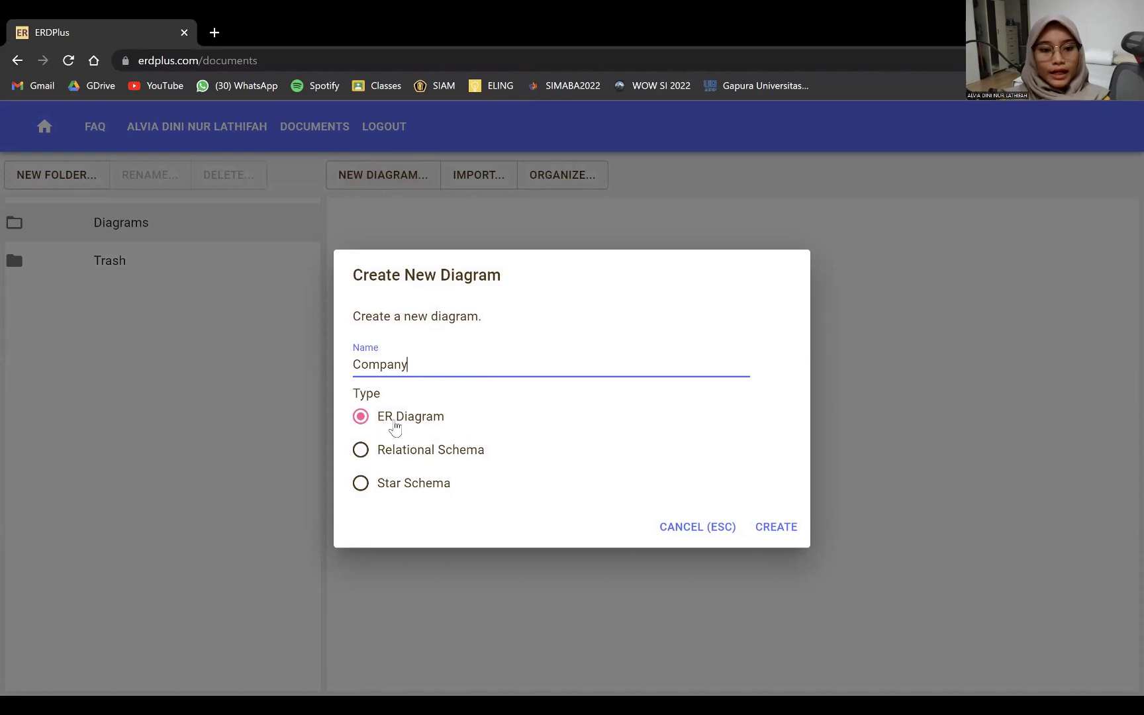
{"action": "left_click", "coordinate": [780, 530]}
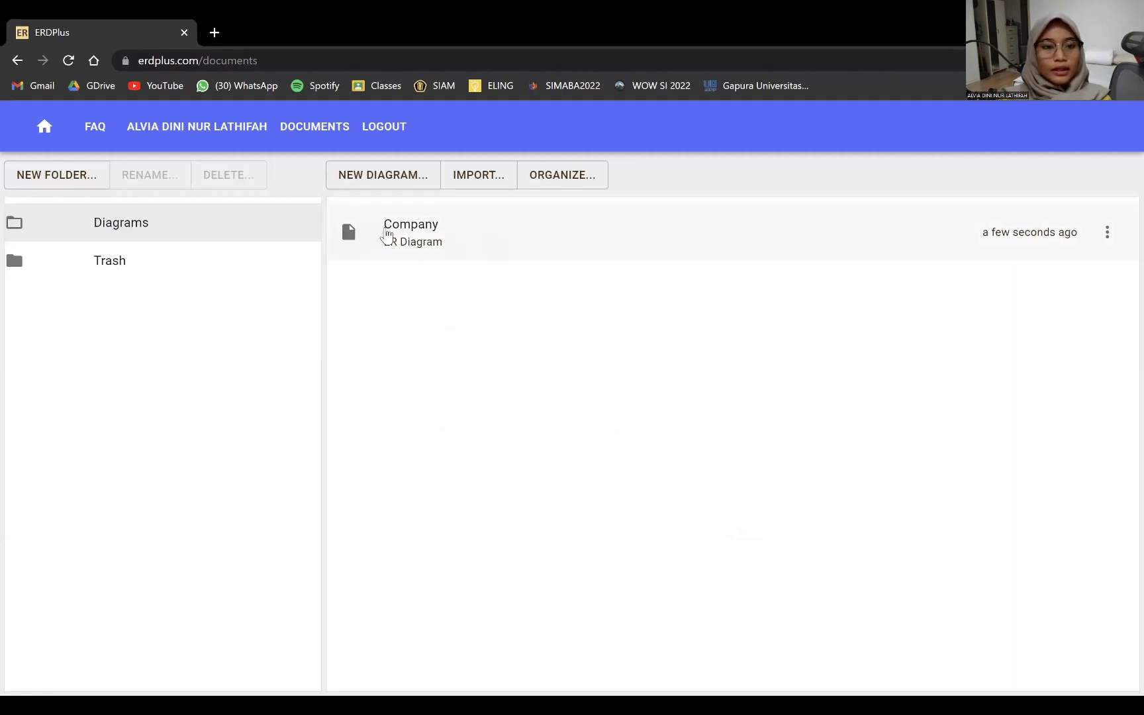
{"action": "left_click", "coordinate": [424, 242]}
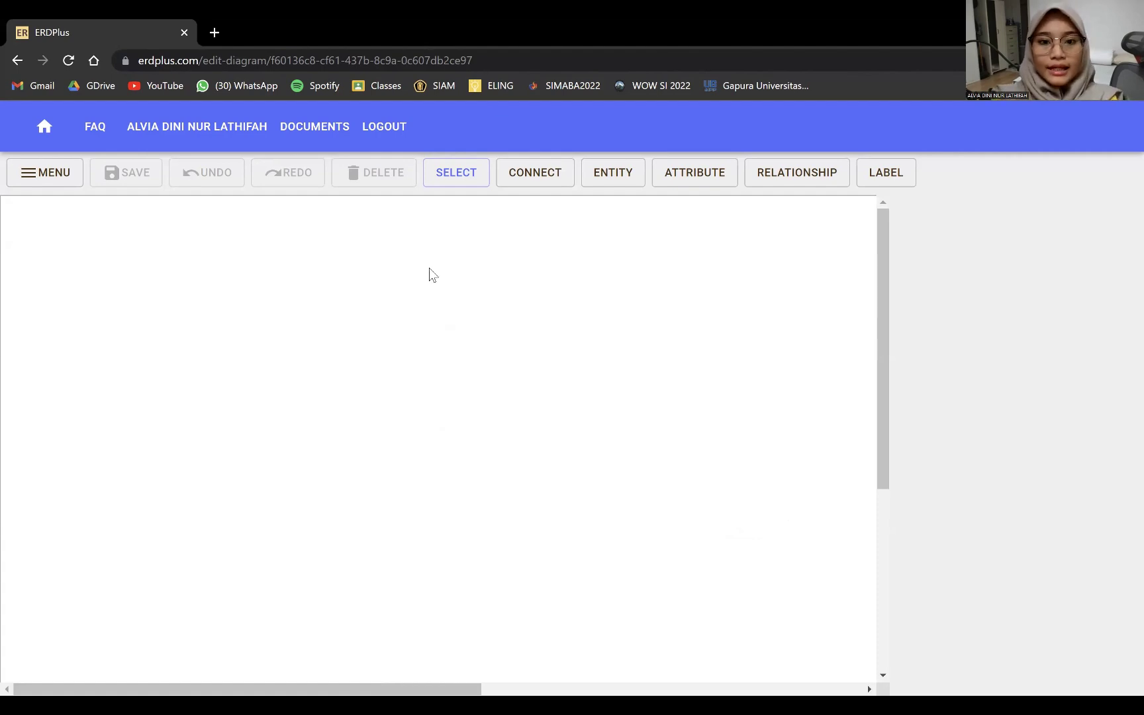
- Place an entity on the left of the canvas and name it EMPLOYEE
{"action": "left_click", "coordinate": [612, 180]}
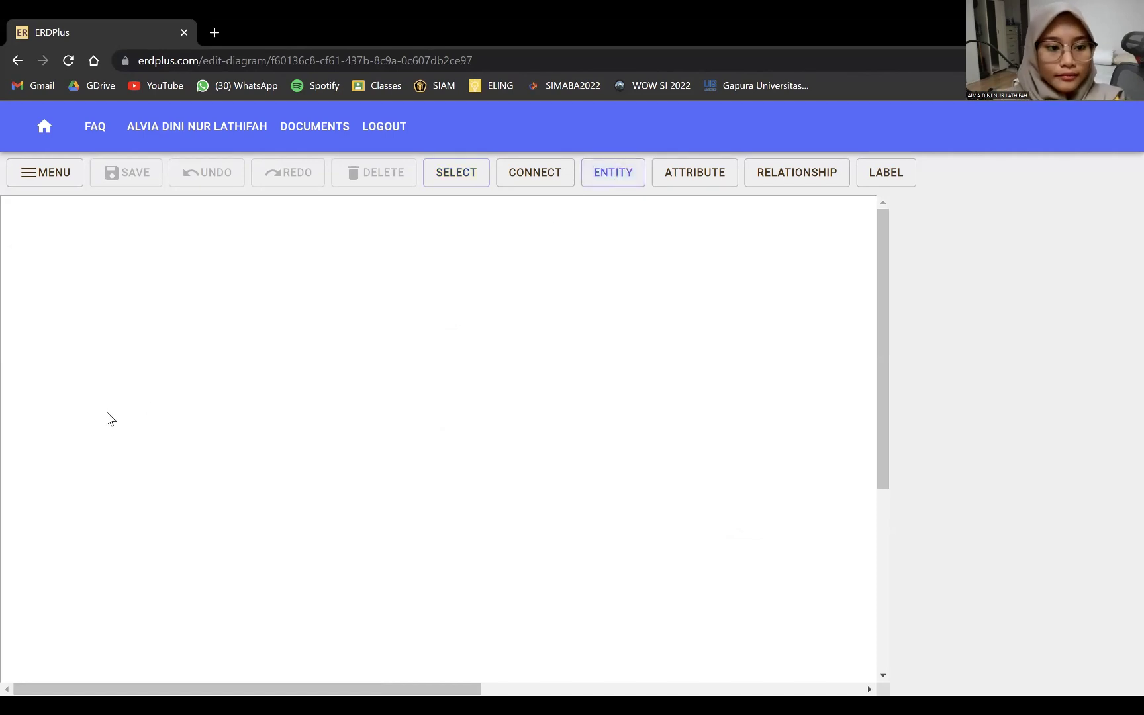
{"action": "left_click", "coordinate": [84, 394]}
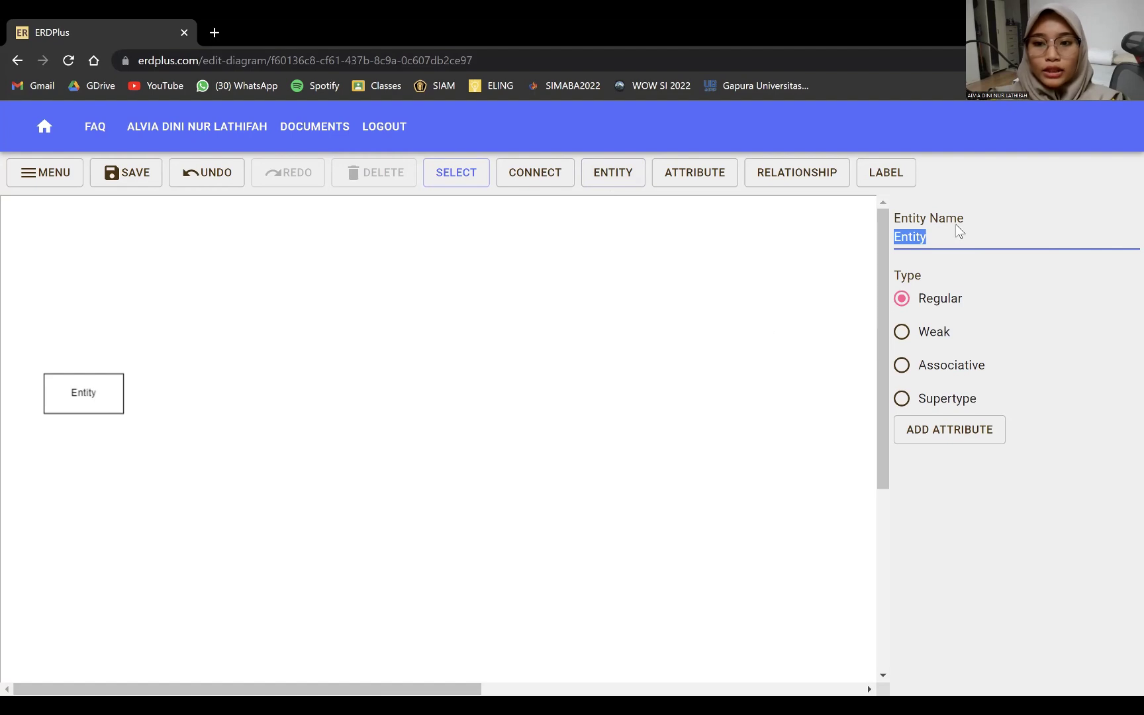
{"action": "type", "text": "EMPLOYEEE"}
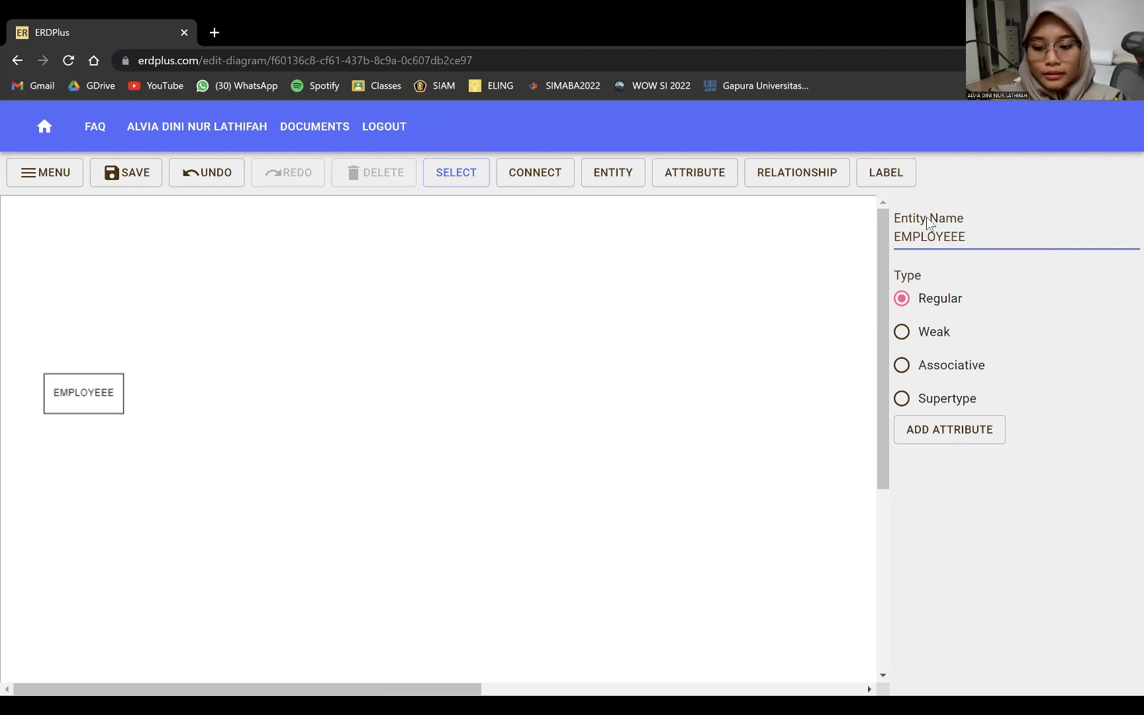
{"action": "key", "text": "BackSpace"}
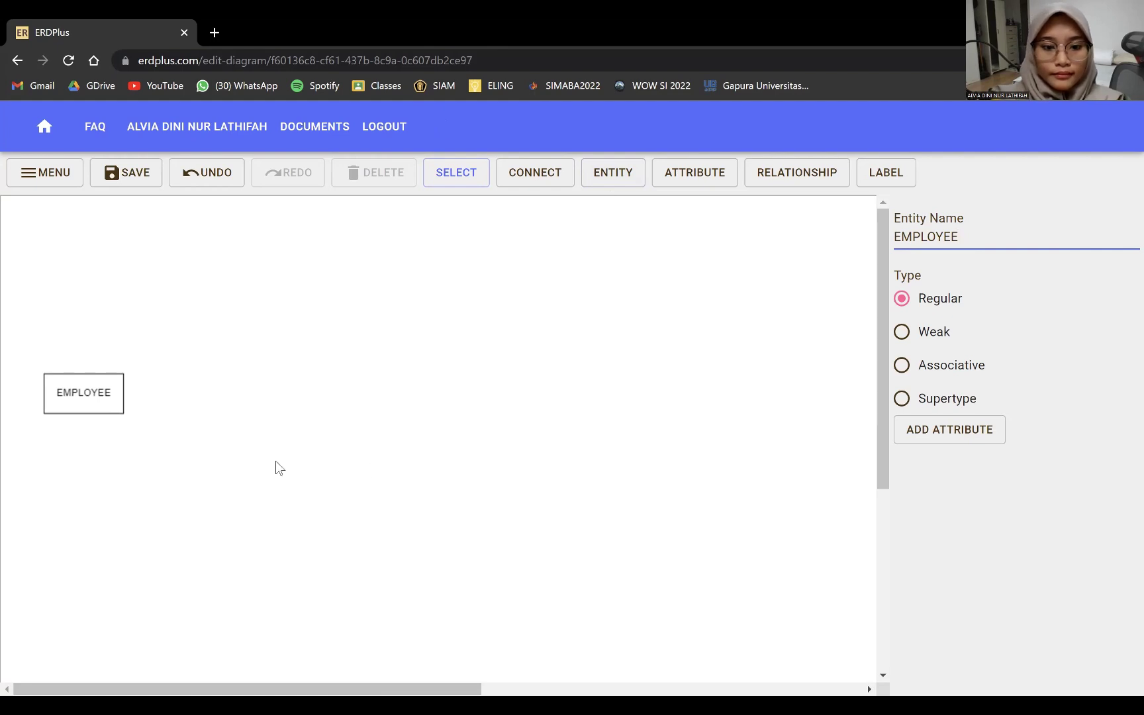
{"action": "left_click", "coordinate": [260, 468]}
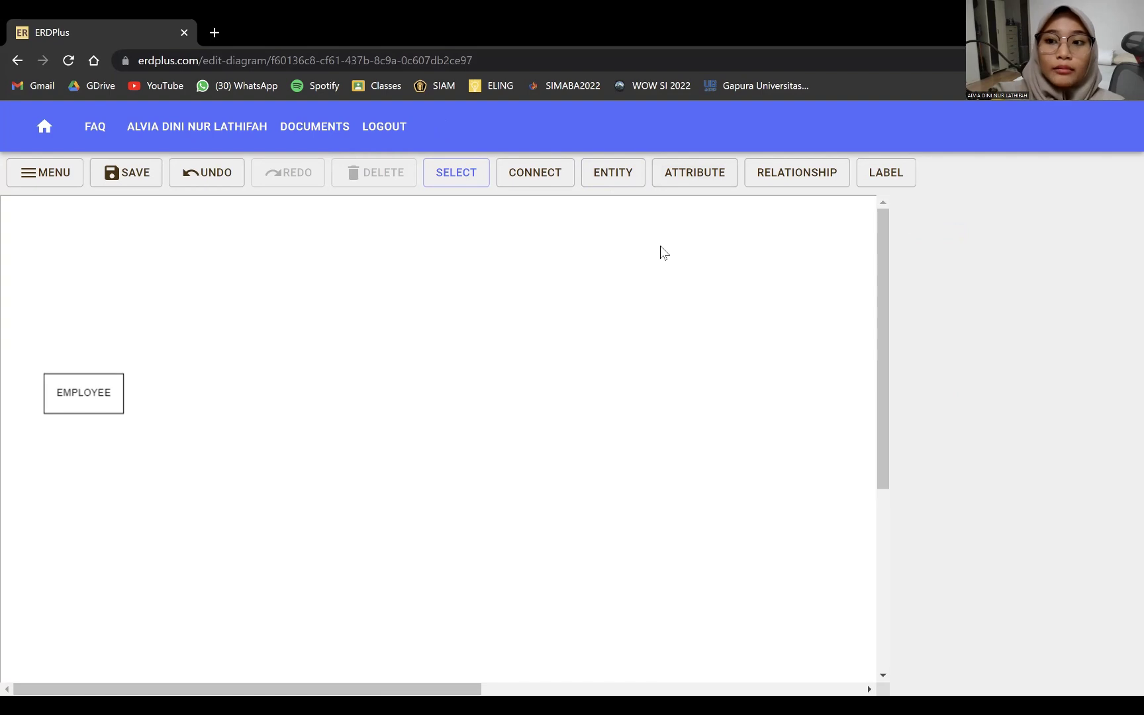
- Place a new attribute oval above-left of the EMPLOYEE entity
{"action": "left_click", "coordinate": [694, 178]}
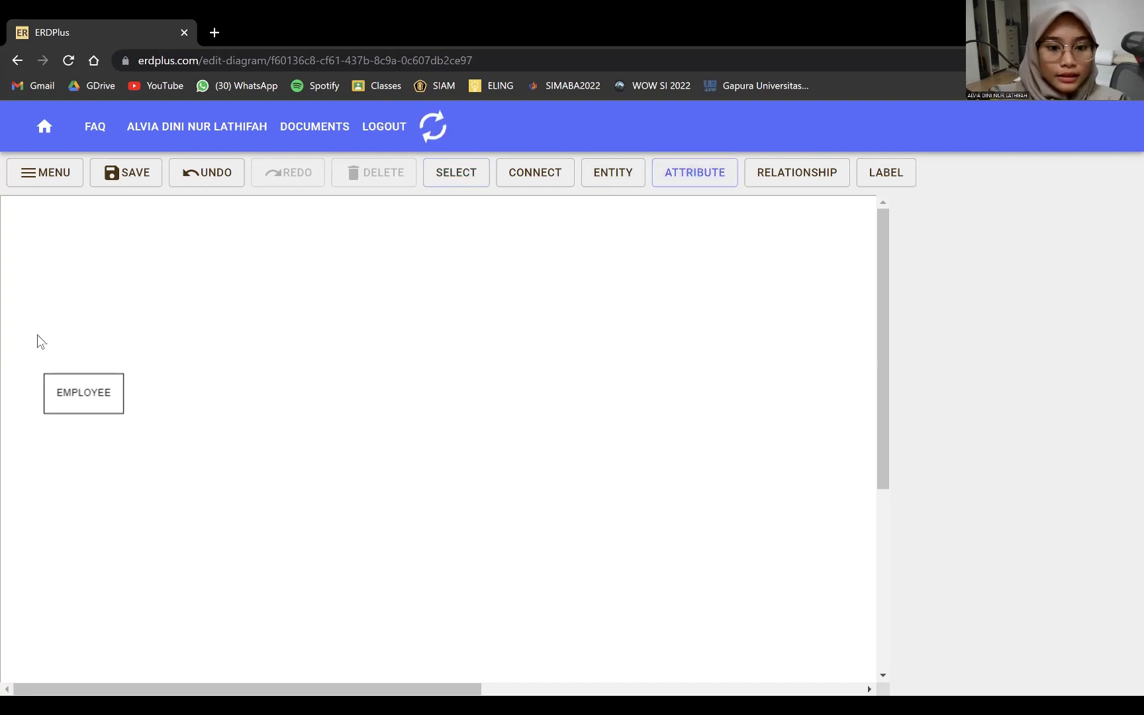
{"action": "left_click", "coordinate": [31, 333]}
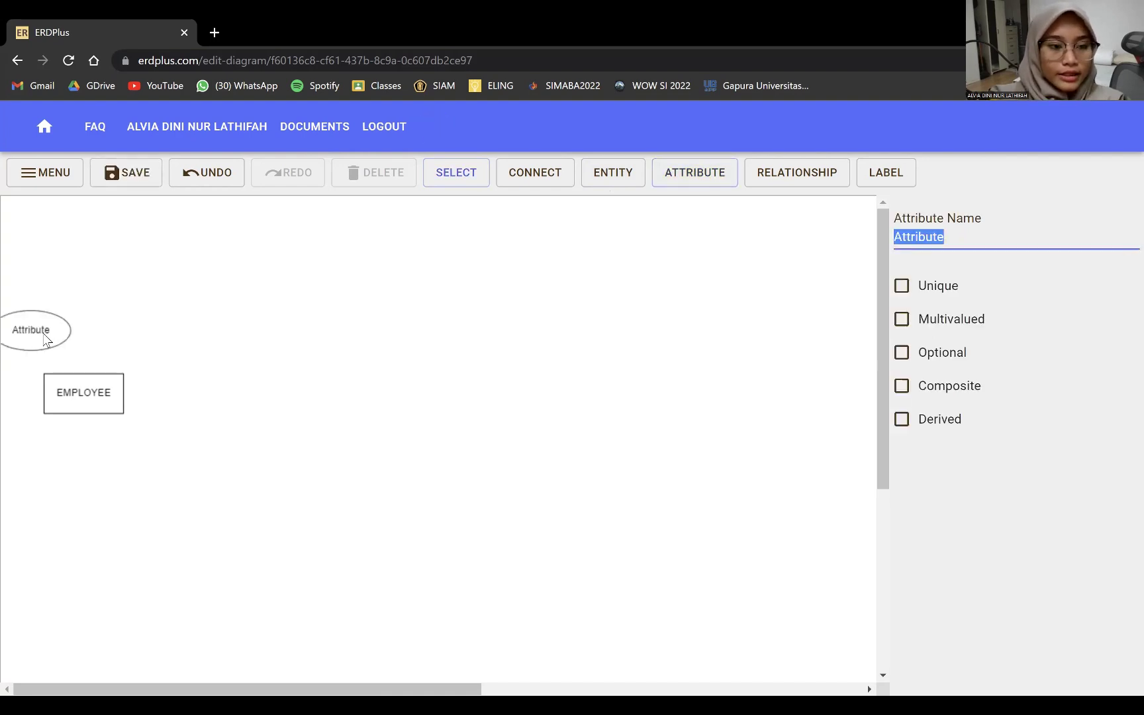
{"action": "mouse_move", "coordinate": [44, 332]}
{"action": "left_mouse_down"}
{"action": "mouse_move", "coordinate": [59, 336]}
{"action": "mouse_move", "coordinate": [53, 326]}
{"action": "left_mouse_up"}
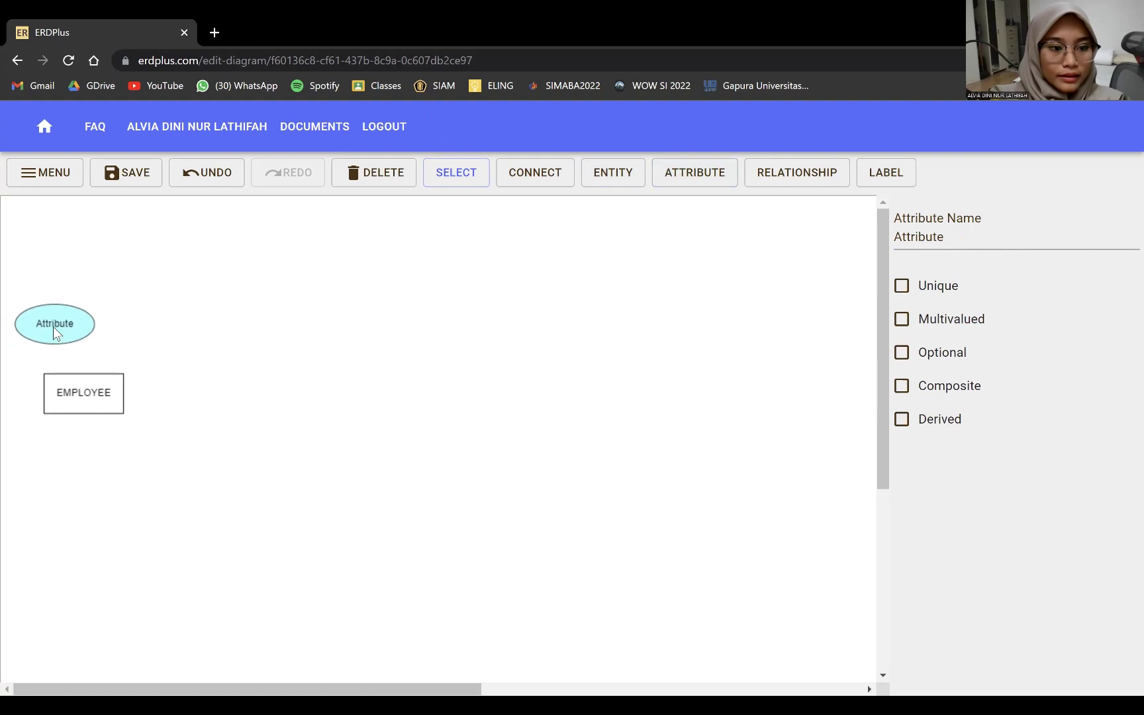
{"action": "left_click_drag", "start_coordinate": [96, 401], "coordinate": [133, 317]}
{"action": "scroll", "coordinate": [132, 377], "scroll_direction": "down", "scroll_amount": 1}
{"action": "scroll", "coordinate": [251, 361], "scroll_direction": "up", "scroll_amount": 1}
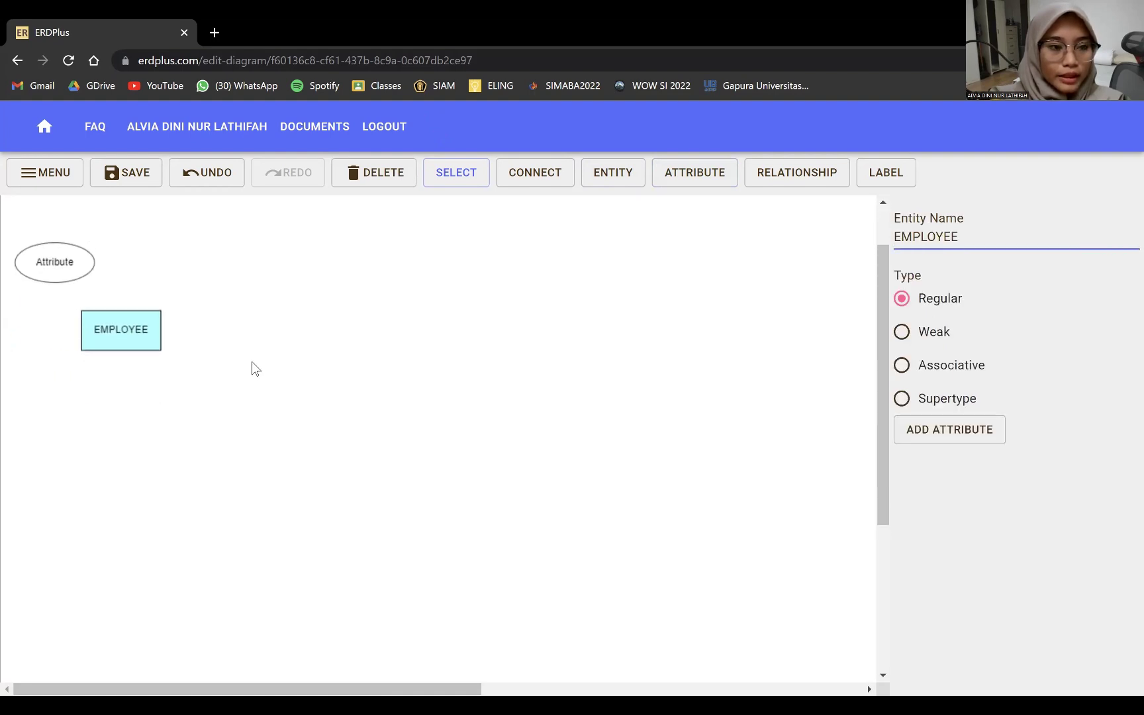
- Rename the attribute Ssn and mark it Unique as the key
{"action": "left_click", "coordinate": [72, 333]}
{"action": "double_click", "coordinate": [1046, 242]}
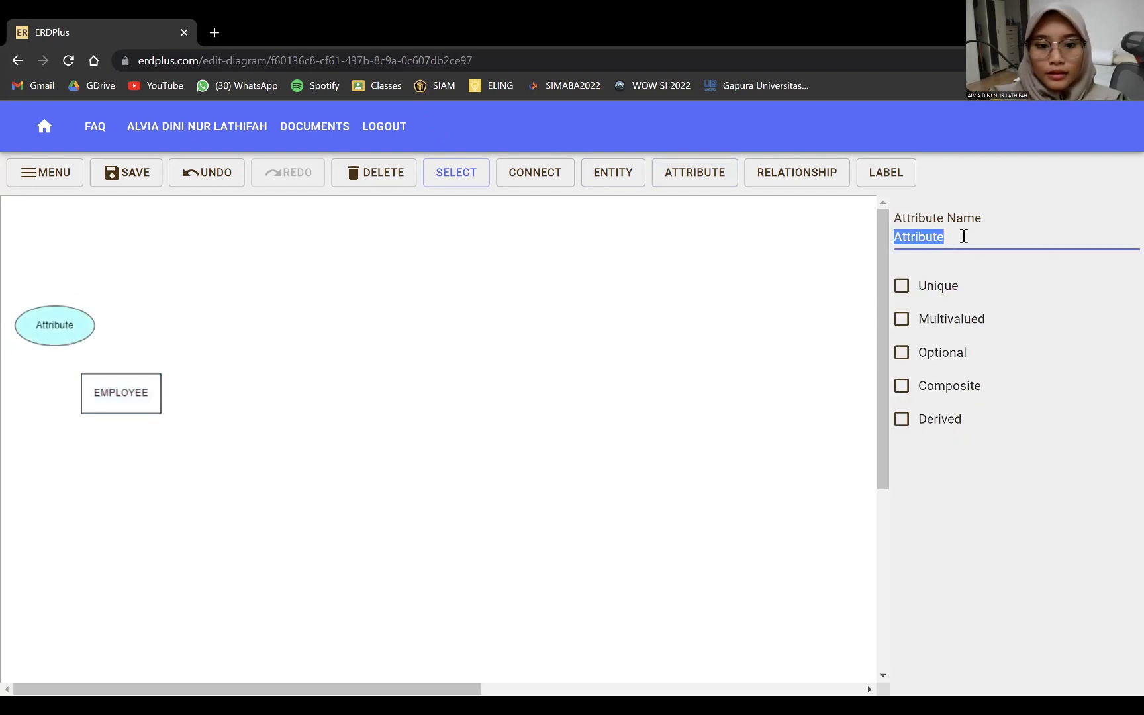
{"action": "type", "text": "SS"}
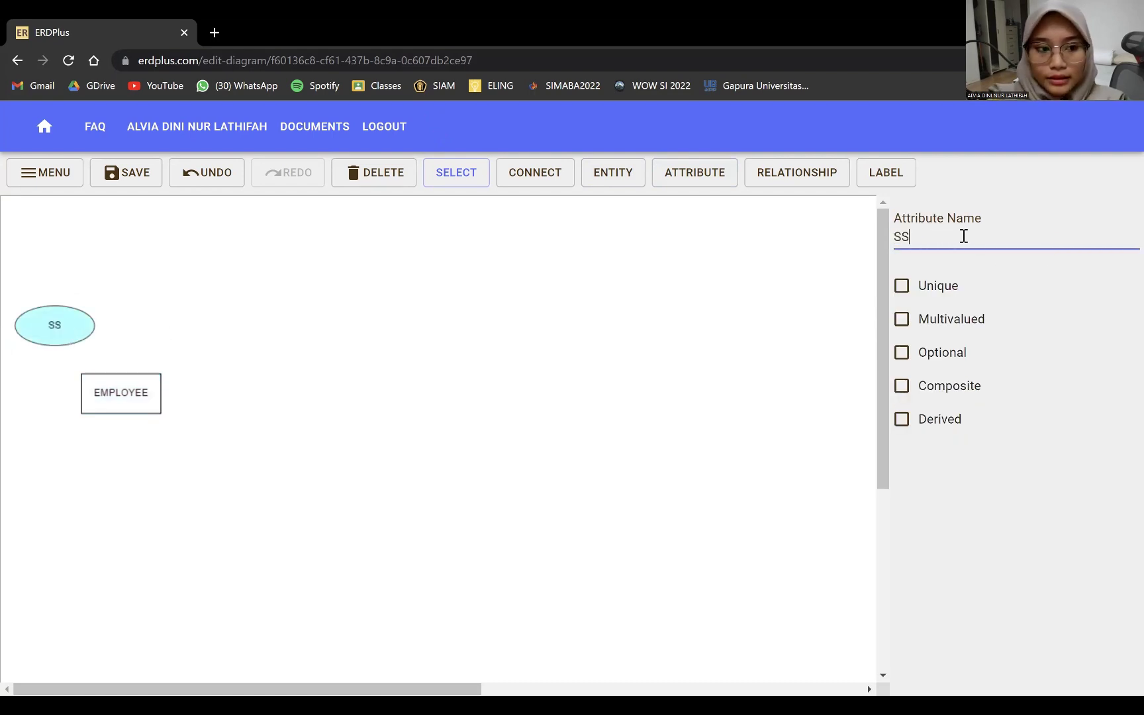
{"action": "key", "text": "BackSpace"}
{"action": "type", "text": "sn"}
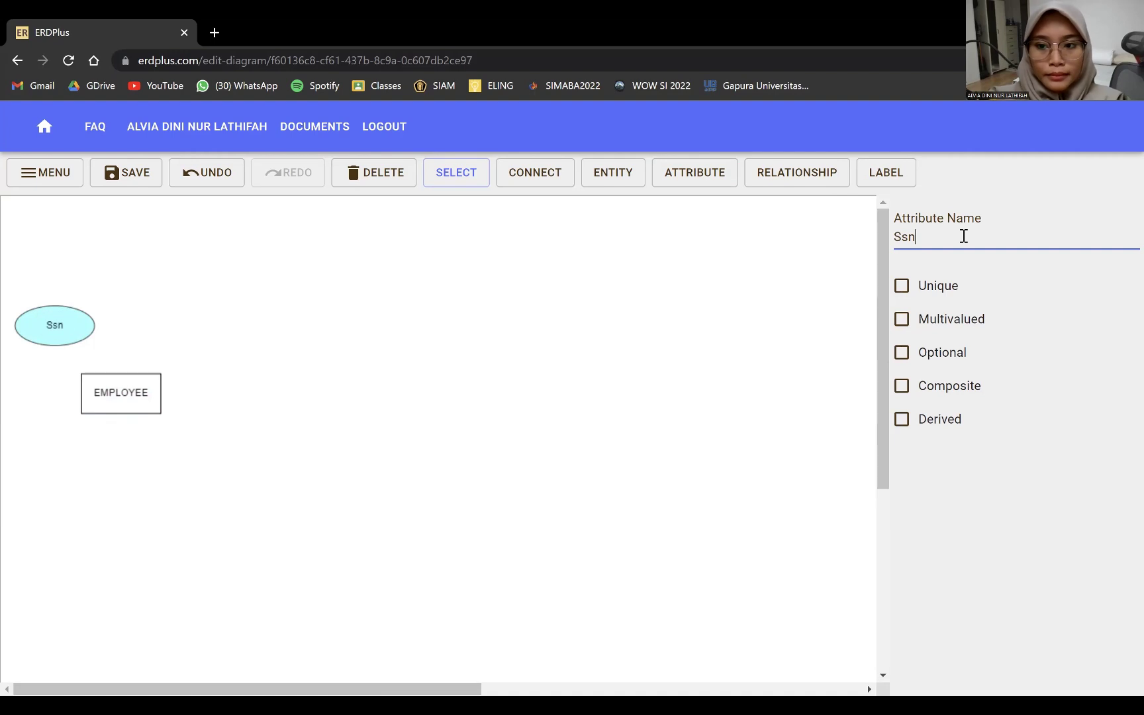
{"action": "left_click", "coordinate": [902, 287]}
{"action": "left_click", "coordinate": [231, 425]}
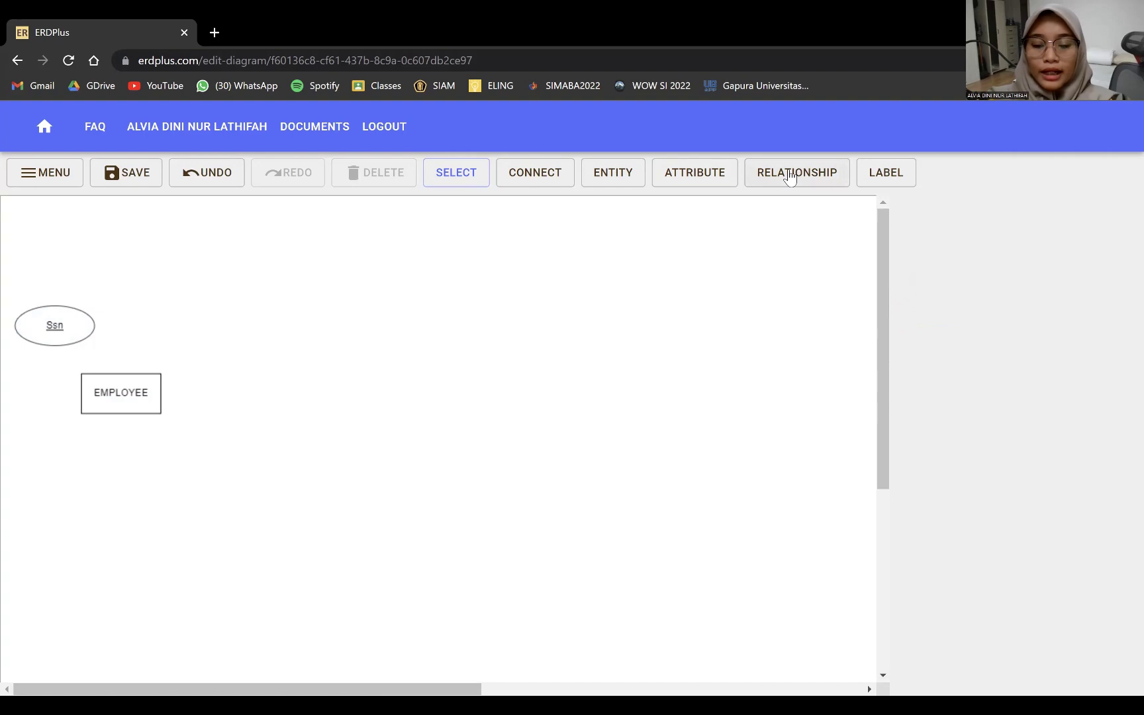
- Add WORKS_FOR and MANAGES relationships to the right of EMPLOYEE
{"action": "left_click", "coordinate": [786, 179]}
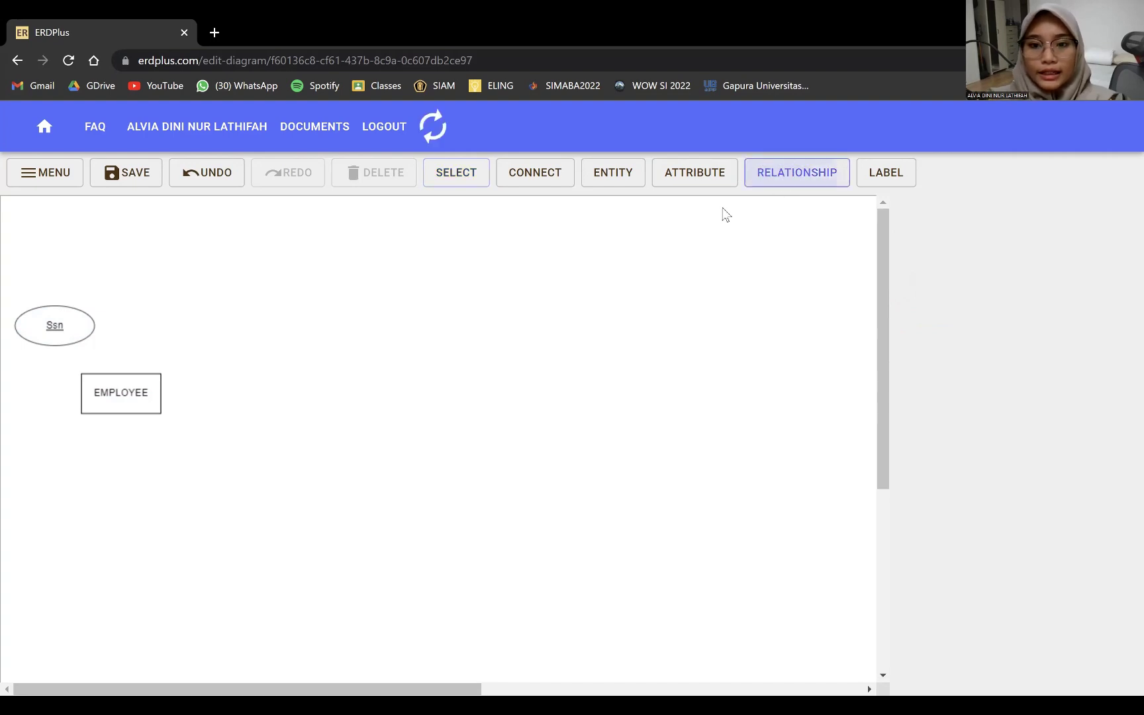
{"action": "left_click", "coordinate": [316, 323]}
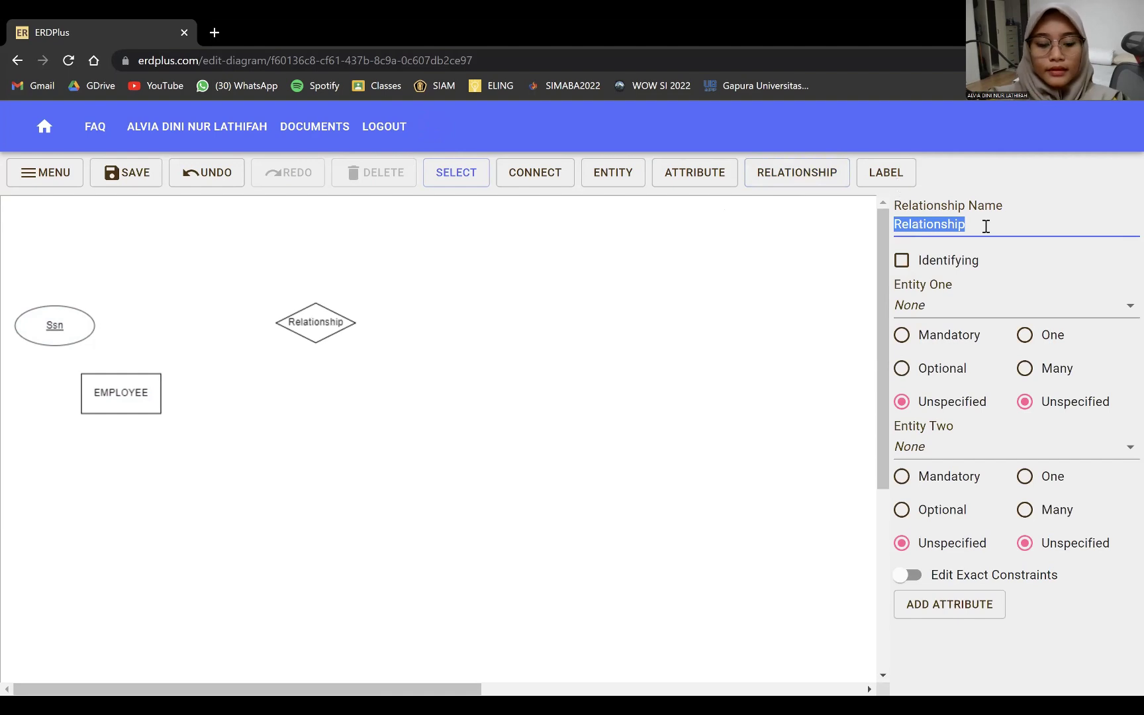
{"action": "type", "text": "WOR"}
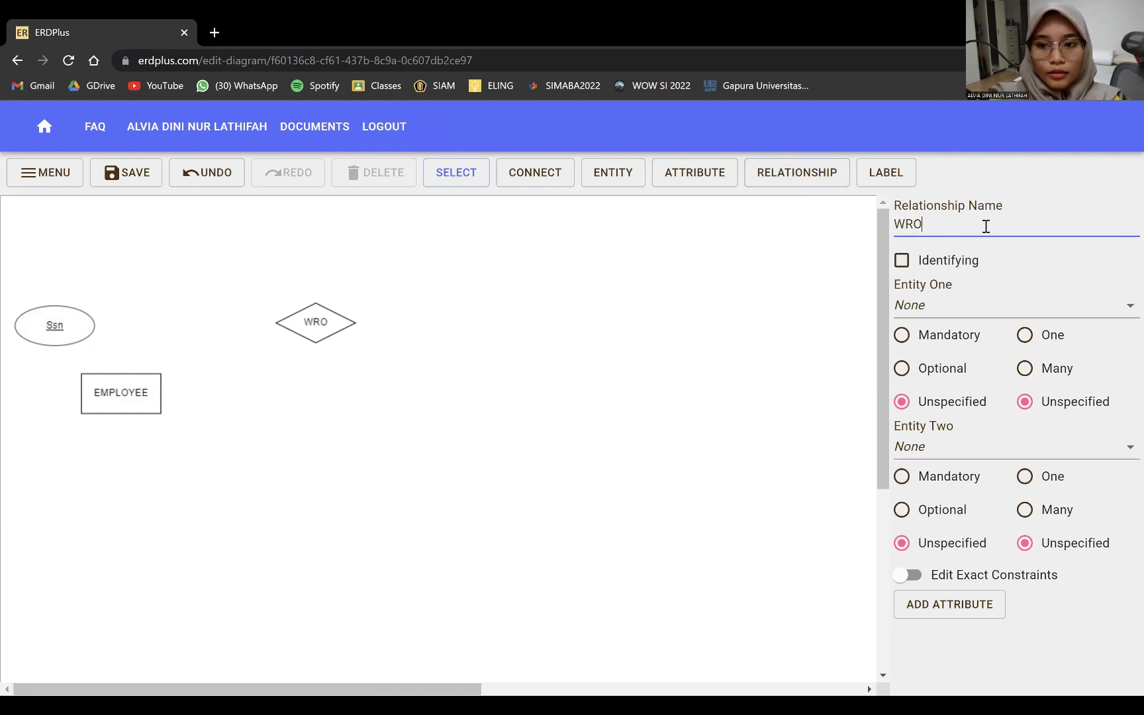
{"action": "key", "text": "BackSpace"}
{"action": "key", "text": "BackSpace"}
{"action": "type", "text": "ORKS_FOR"}
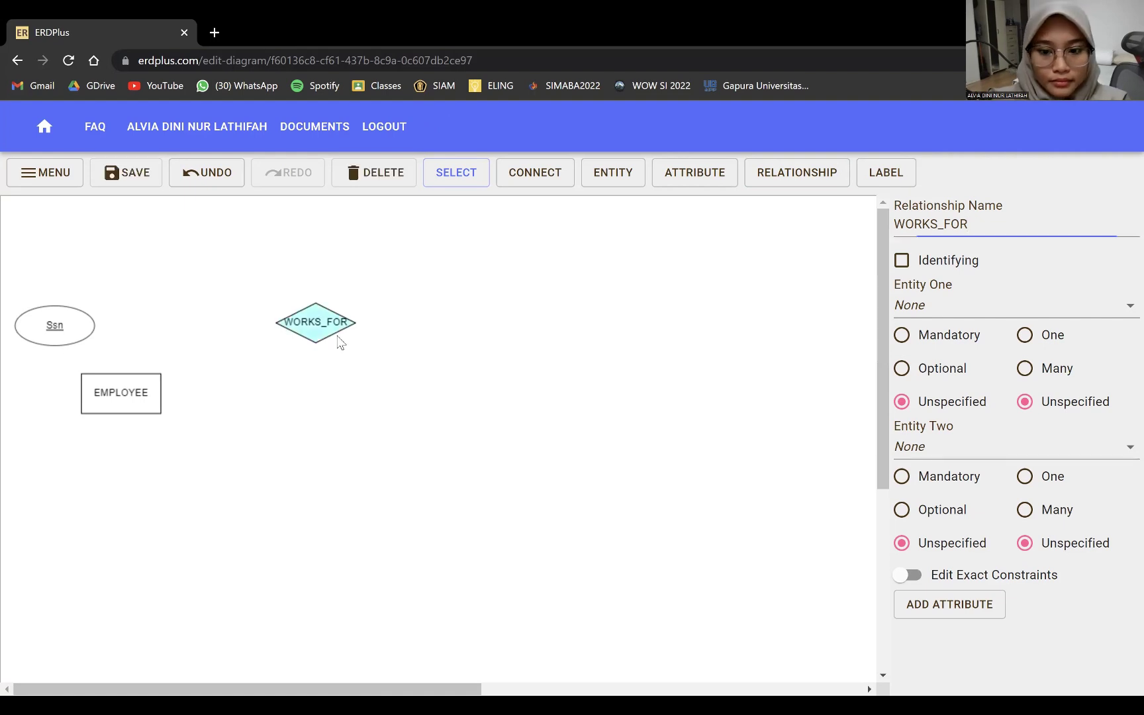
{"action": "left_click_drag", "start_coordinate": [340, 340], "coordinate": [356, 345]}
{"action": "left_click", "coordinate": [794, 172]}
{"action": "type", "text": "MANAGES"}
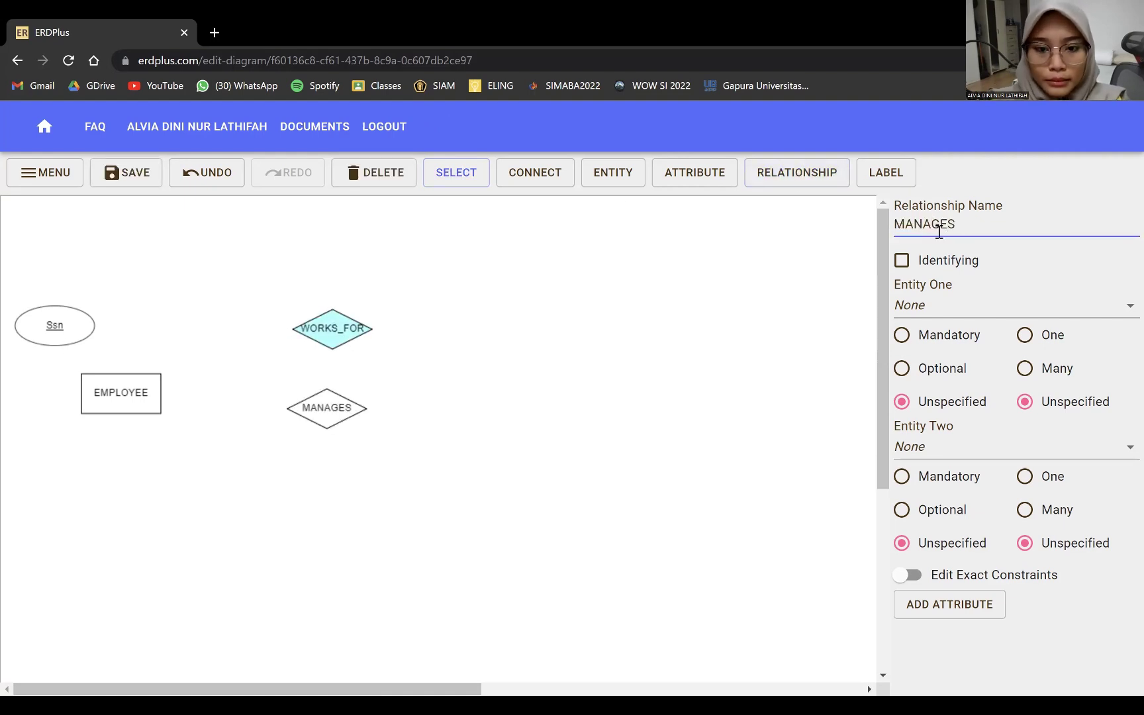
- Add a DEPARTMENT entity to the right and line it up with MANAGES
{"action": "left_click", "coordinate": [605, 174]}
{"action": "left_click", "coordinate": [586, 381]}
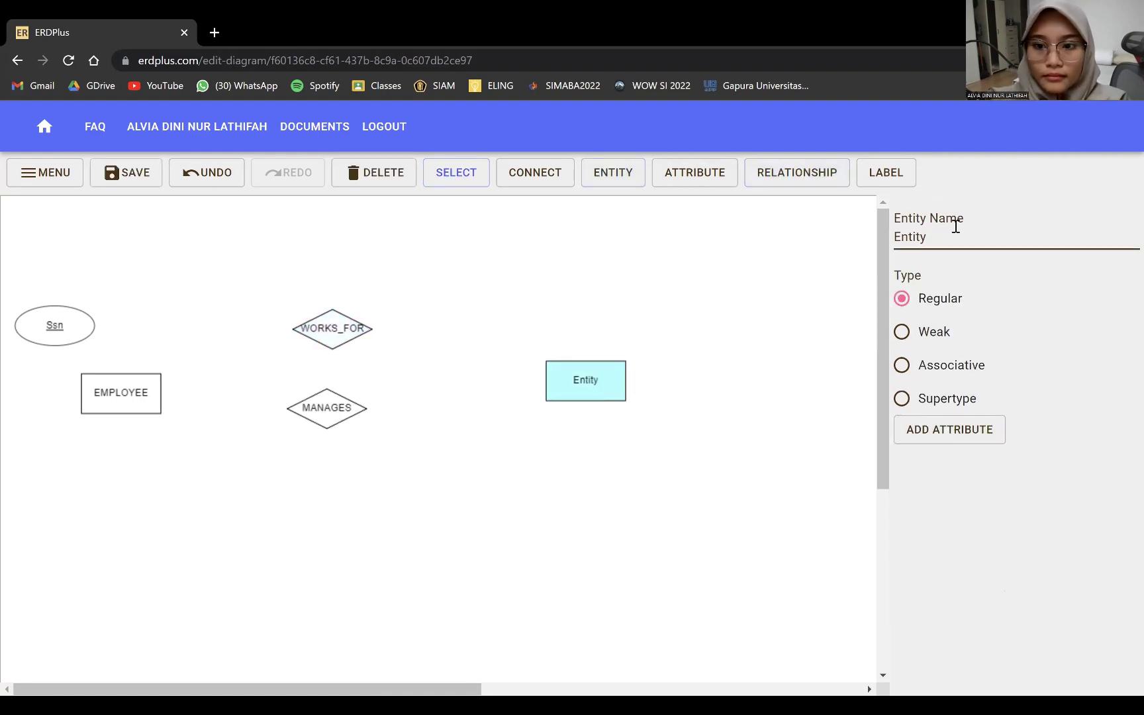
{"action": "double_click", "coordinate": [921, 238]}
{"action": "type", "text": "DEPARTMENT"}
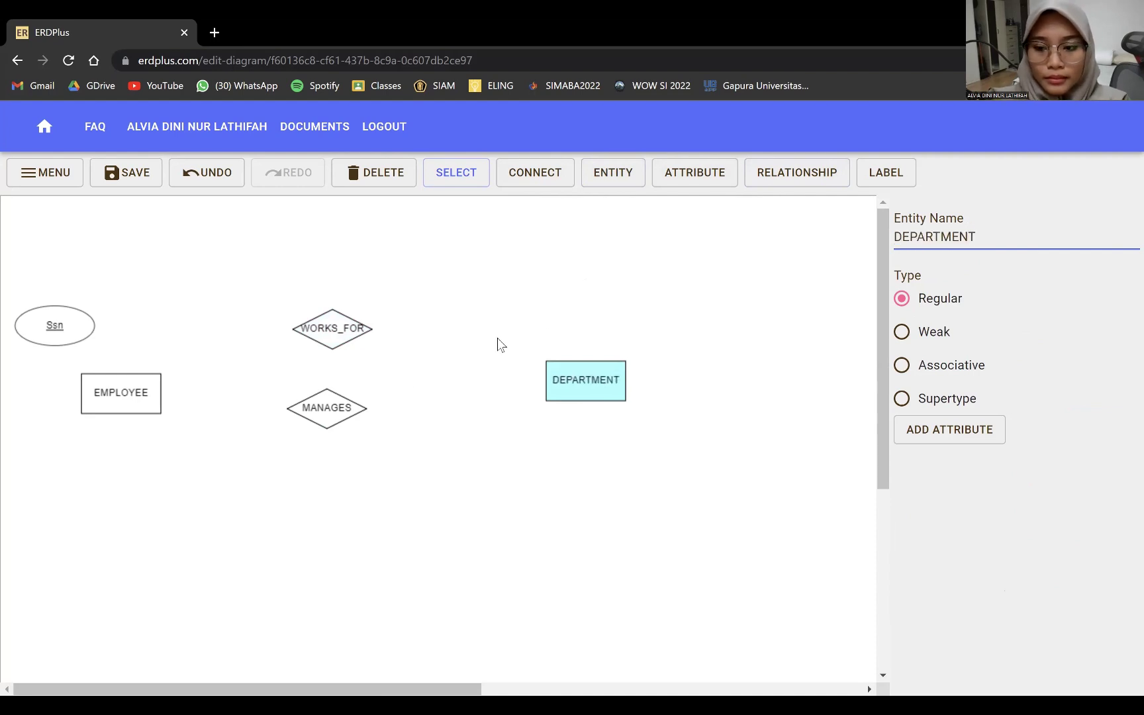
{"action": "left_click_drag", "start_coordinate": [331, 408], "coordinate": [342, 433]}
{"action": "left_click", "coordinate": [598, 407]}
{"action": "left_click_drag", "start_coordinate": [598, 407], "coordinate": [599, 426]}
{"action": "left_click_drag", "start_coordinate": [349, 427], "coordinate": [352, 428]}
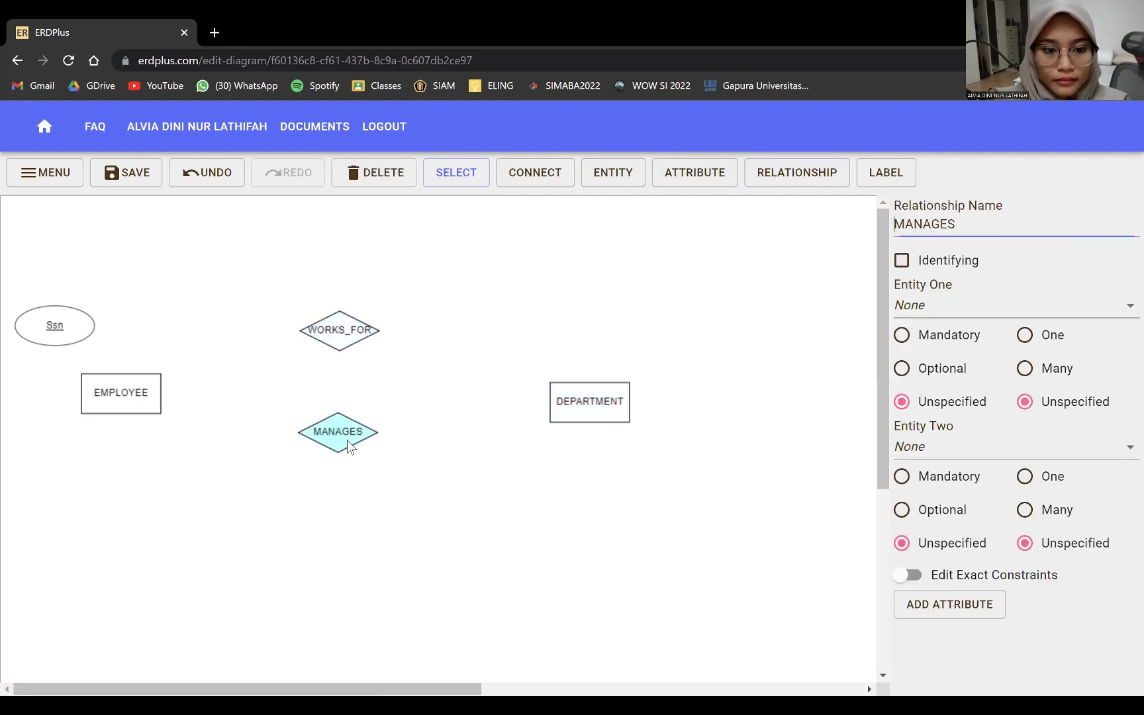
- Add a CONTROLS relationship below DEPARTMENT and a PROJECT entity below it
{"action": "left_click", "coordinate": [759, 174]}
{"action": "left_click", "coordinate": [589, 510]}
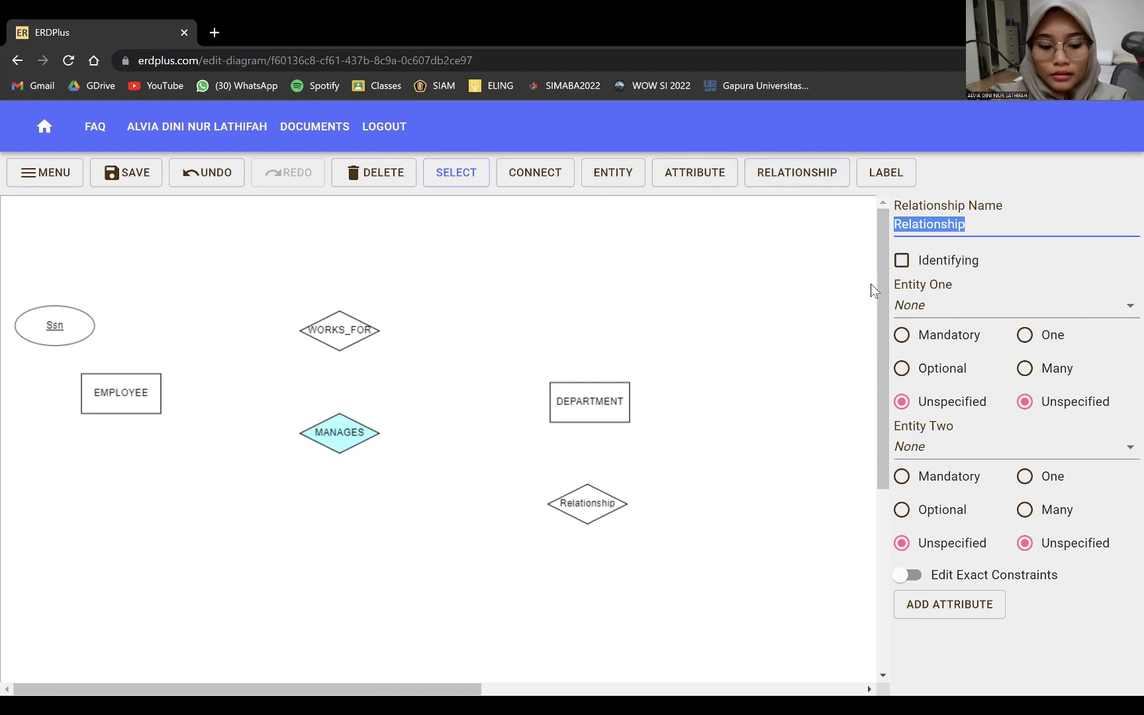
{"action": "type", "text": "CONTROLS"}
{"action": "scroll", "coordinate": [676, 528], "scroll_direction": "down", "scroll_amount": 1}
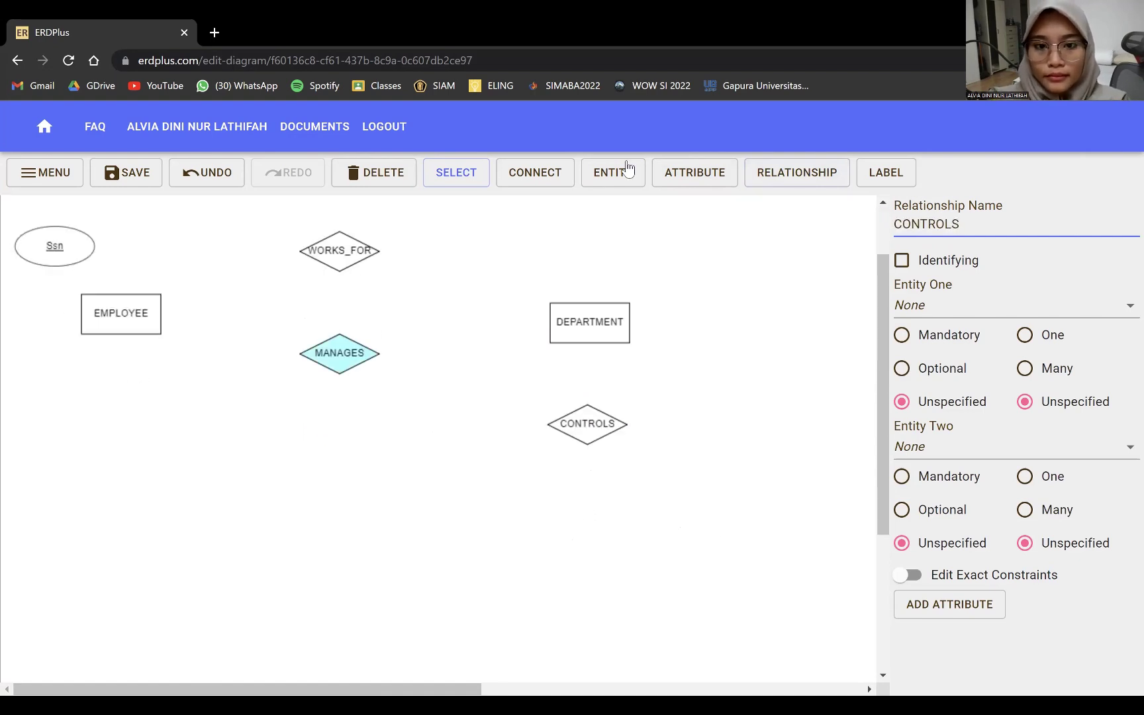
{"action": "left_click", "coordinate": [625, 171]}
{"action": "left_click", "coordinate": [594, 516]}
{"action": "type", "text": "PROJECT"}
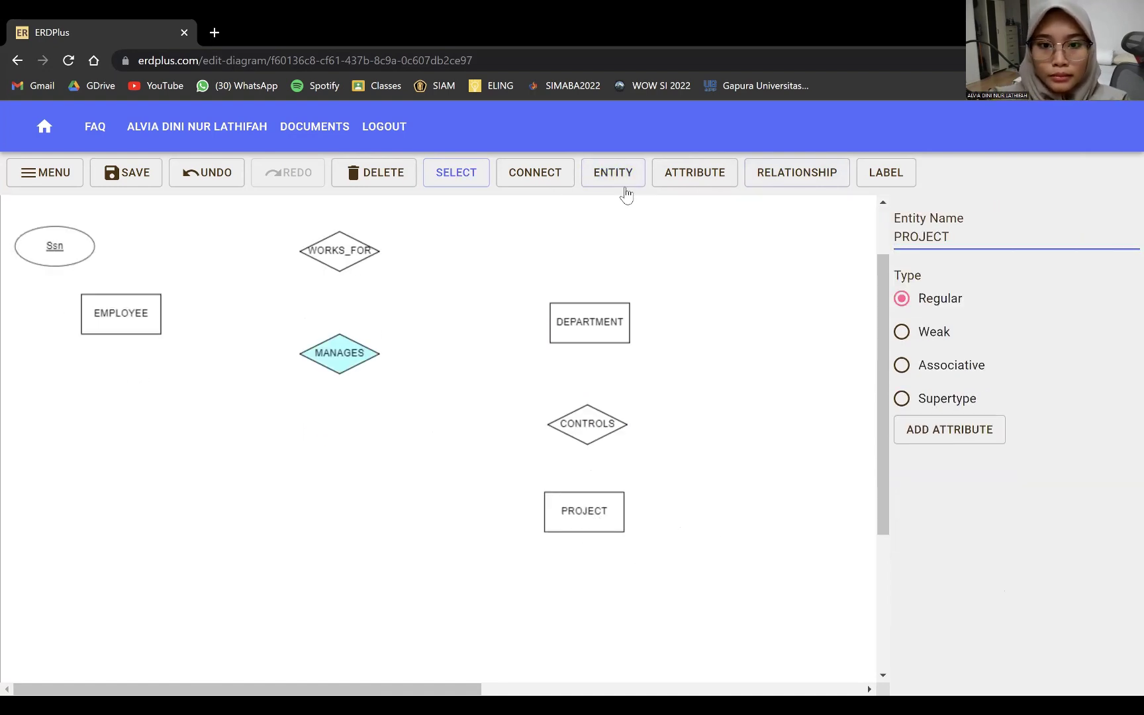
- Add a WORKS_ON relationship to the left of PROJECT
{"action": "left_click", "coordinate": [766, 175]}
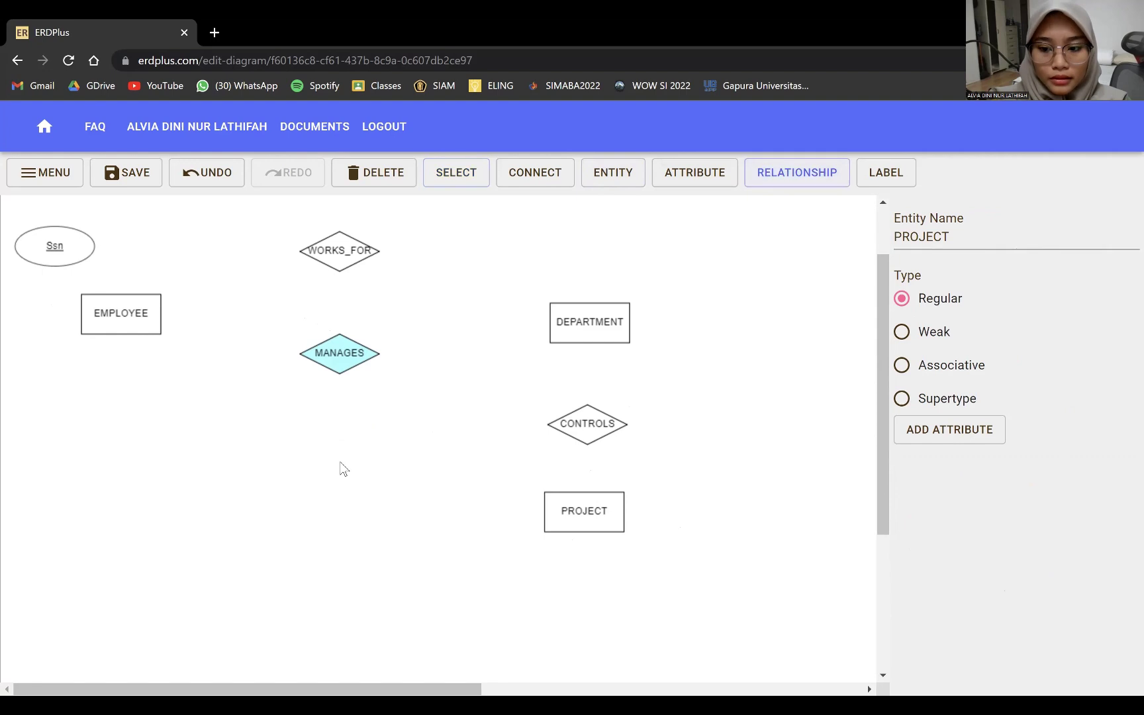
{"action": "left_click", "coordinate": [353, 508]}
{"action": "type", "text": "WORKS_ON"}
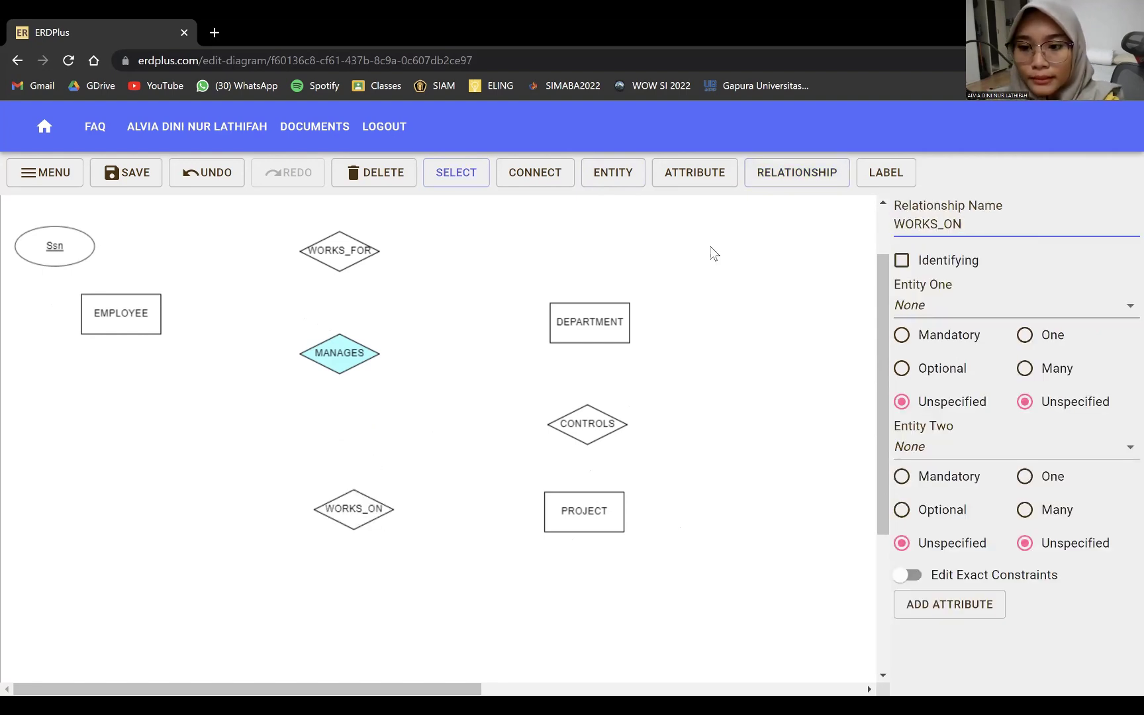
{"action": "scroll", "coordinate": [187, 355], "scroll_direction": "up", "scroll_amount": 1}
- Add Bdate and Name attributes above Ssn, adjusting Ssn's position slightly
{"action": "left_click", "coordinate": [692, 177]}
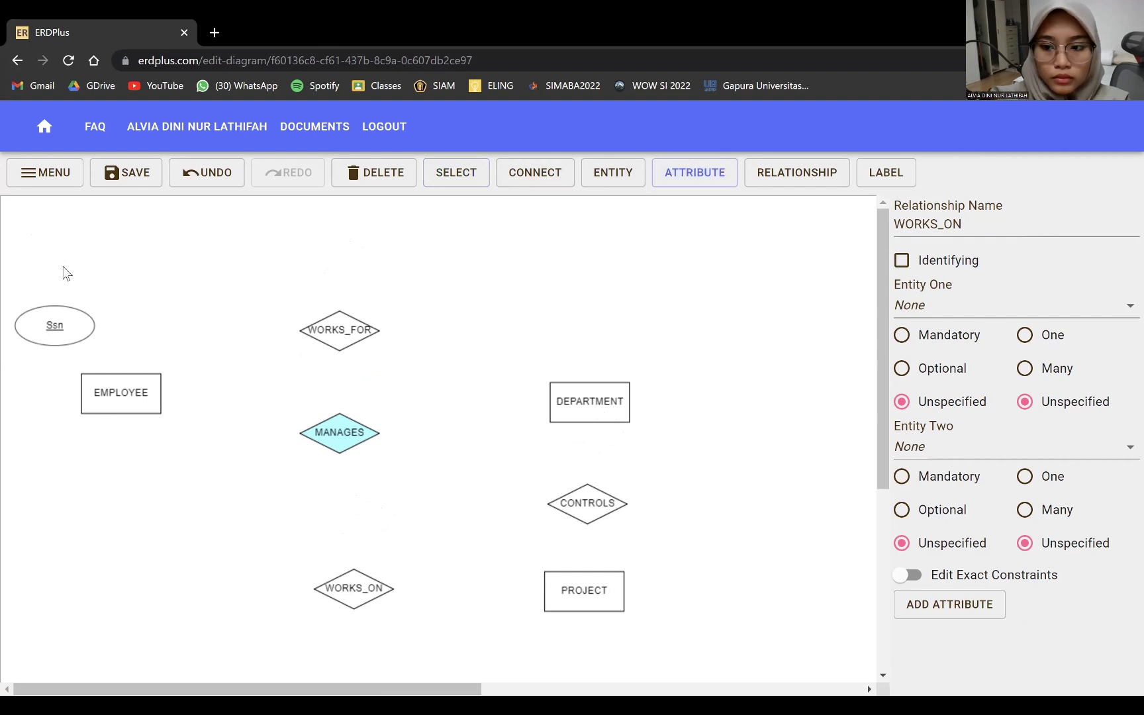
{"action": "left_click", "coordinate": [60, 270]}
{"action": "type", "text": "Bdate"}
{"action": "left_click_drag", "start_coordinate": [56, 270], "coordinate": [68, 278]}
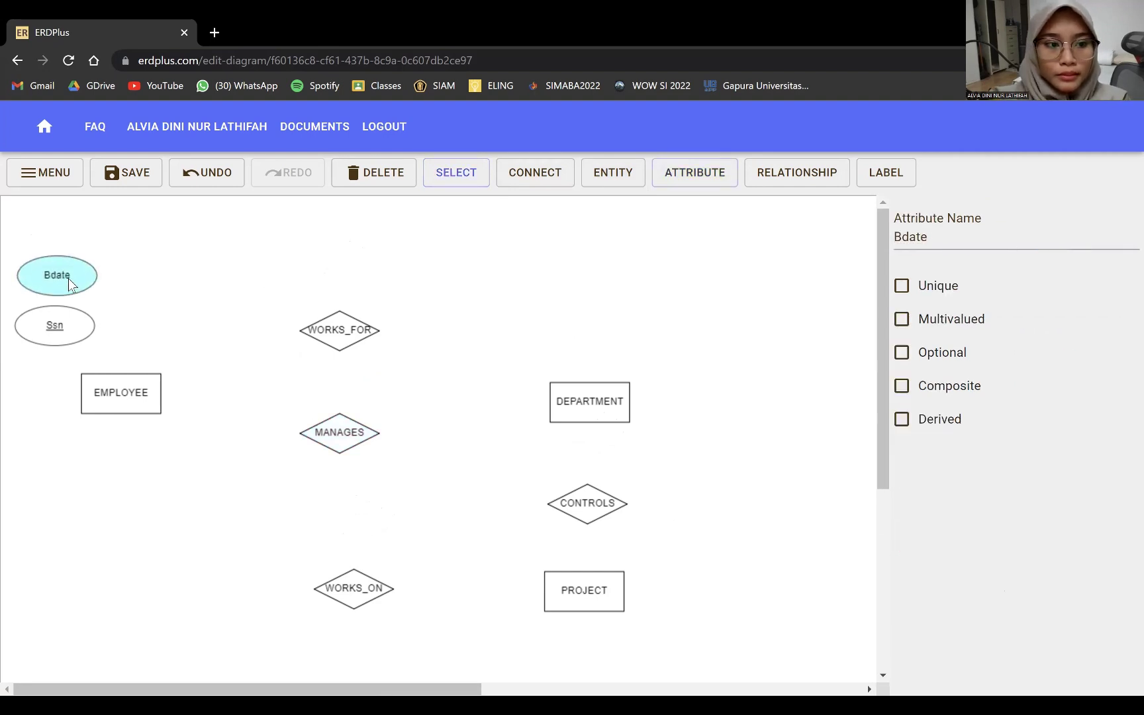
{"action": "left_click_drag", "start_coordinate": [58, 326], "coordinate": [54, 332]}
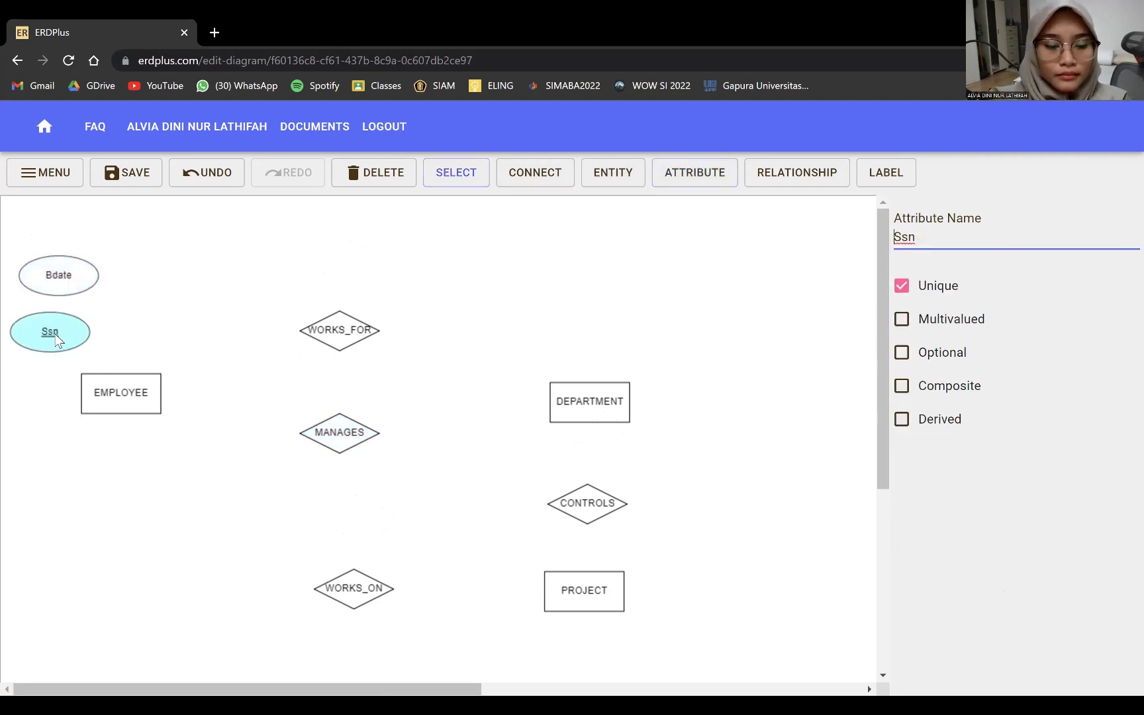
{"action": "left_click", "coordinate": [688, 175]}
{"action": "left_click", "coordinate": [146, 274]}
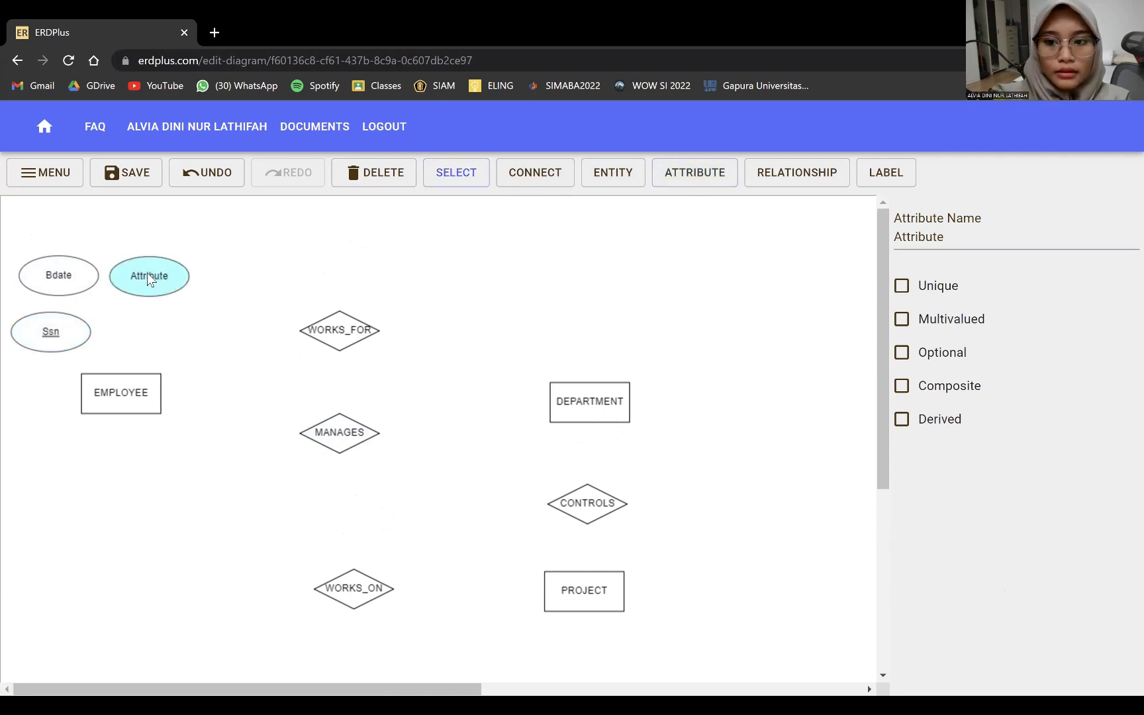
{"action": "type", "text": "Name"}
- Add Address and Salary attributes to the right of Name
{"action": "left_click", "coordinate": [694, 173]}
{"action": "left_click", "coordinate": [227, 279]}
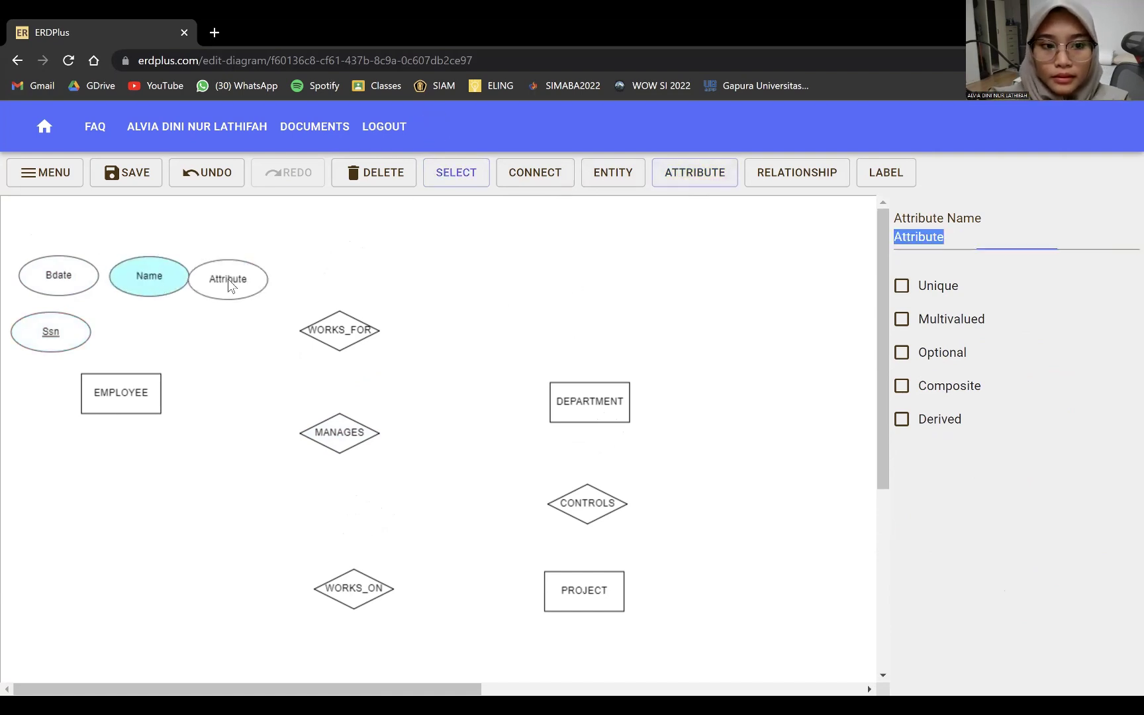
{"action": "left_click_drag", "start_coordinate": [227, 279], "coordinate": [240, 279]}
{"action": "triple_click", "coordinate": [942, 221]}
{"action": "left_click", "coordinate": [909, 236]}
{"action": "double_click", "coordinate": [908, 237]}
{"action": "type", "text": "Address"}
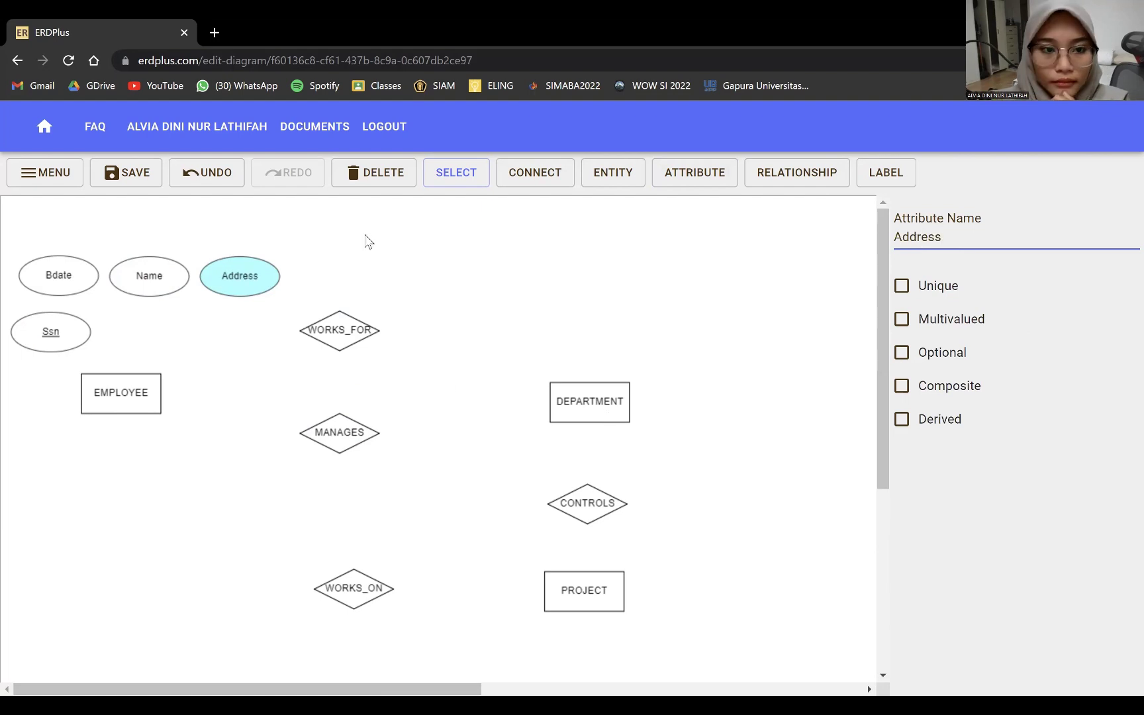
{"action": "left_click", "coordinate": [682, 174]}
{"action": "left_click", "coordinate": [302, 253]}
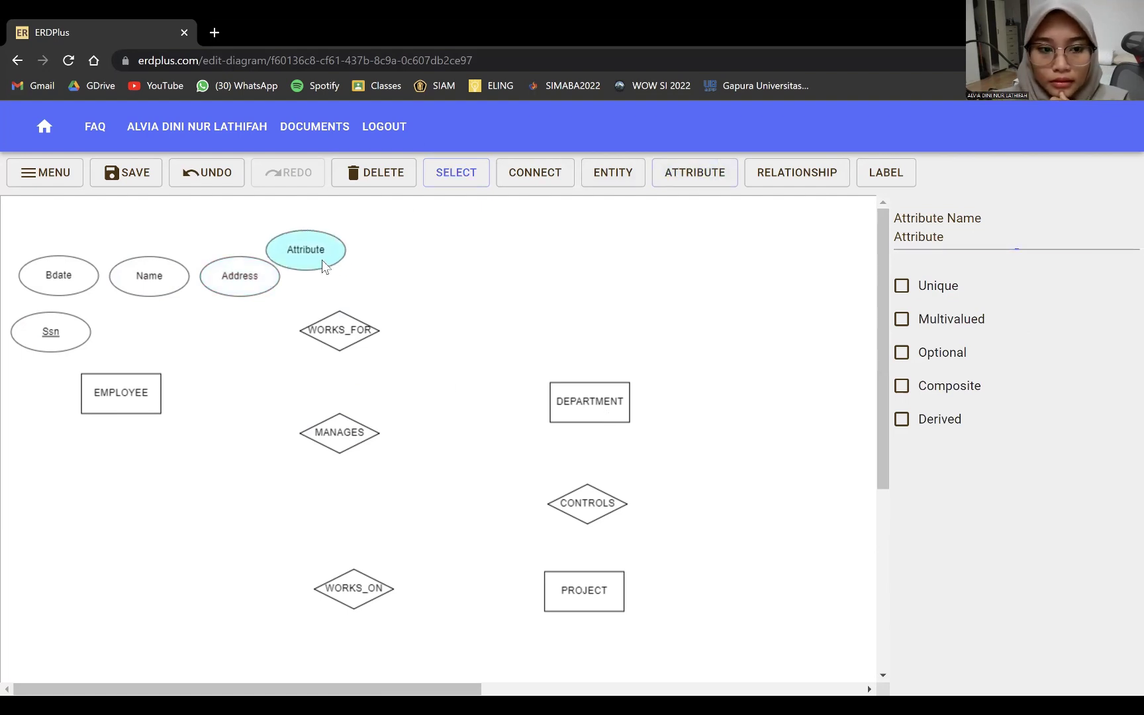
{"action": "left_click_drag", "start_coordinate": [301, 253], "coordinate": [332, 278]}
{"action": "double_click", "coordinate": [913, 238]}
{"action": "type", "text": "Salary"}
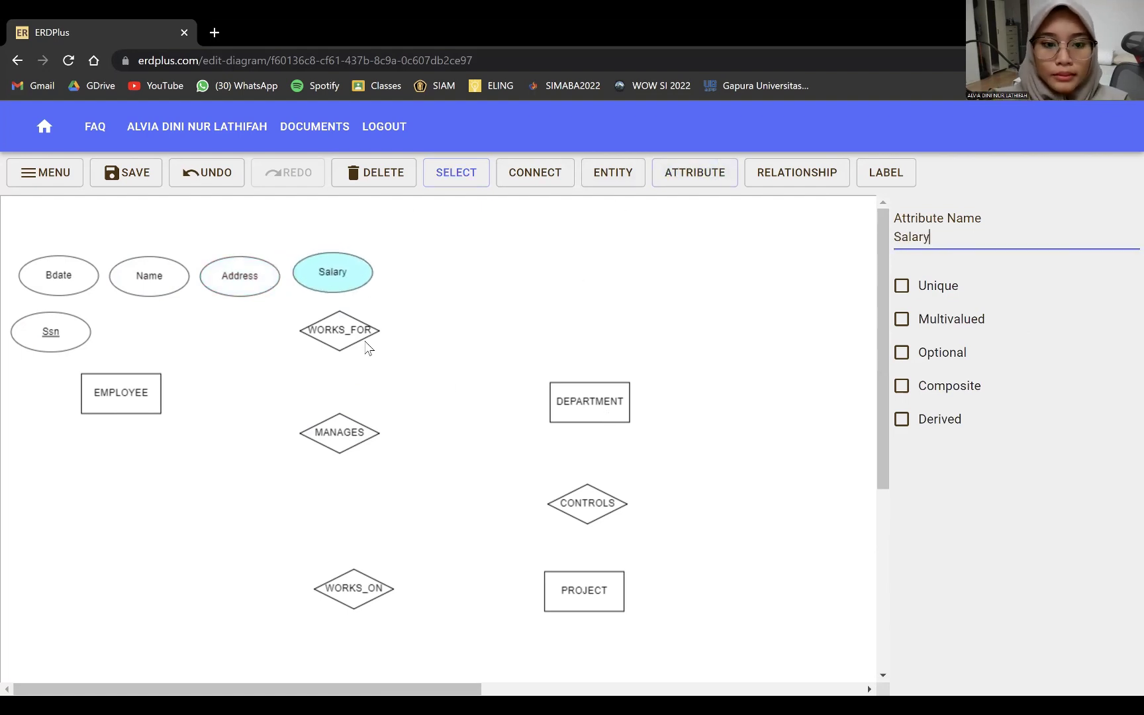
- Shift DEPARTMENT, MANAGES, WORKS_FOR, CONTROLS and PROJECT further right
{"action": "left_click_drag", "start_coordinate": [605, 393], "coordinate": [733, 375]}
{"action": "left_click_drag", "start_coordinate": [341, 428], "coordinate": [430, 444]}
{"action": "left_click_drag", "start_coordinate": [341, 331], "coordinate": [435, 332]}
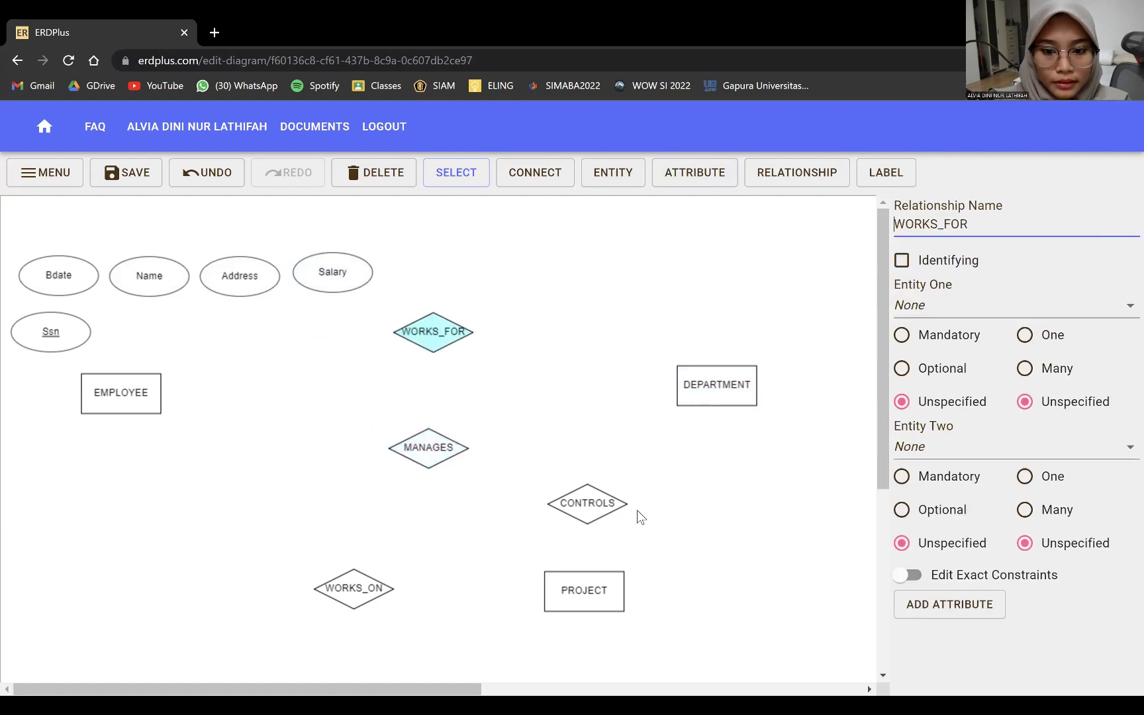
{"action": "left_click_drag", "start_coordinate": [595, 507], "coordinate": [730, 496]}
{"action": "left_click_drag", "start_coordinate": [594, 587], "coordinate": [731, 580]}
- Add a SUPERVISION relationship below EMPLOYEE and a Sex attribute near WORKS_FOR
{"action": "left_click", "coordinate": [800, 173]}
{"action": "left_click", "coordinate": [120, 520]}
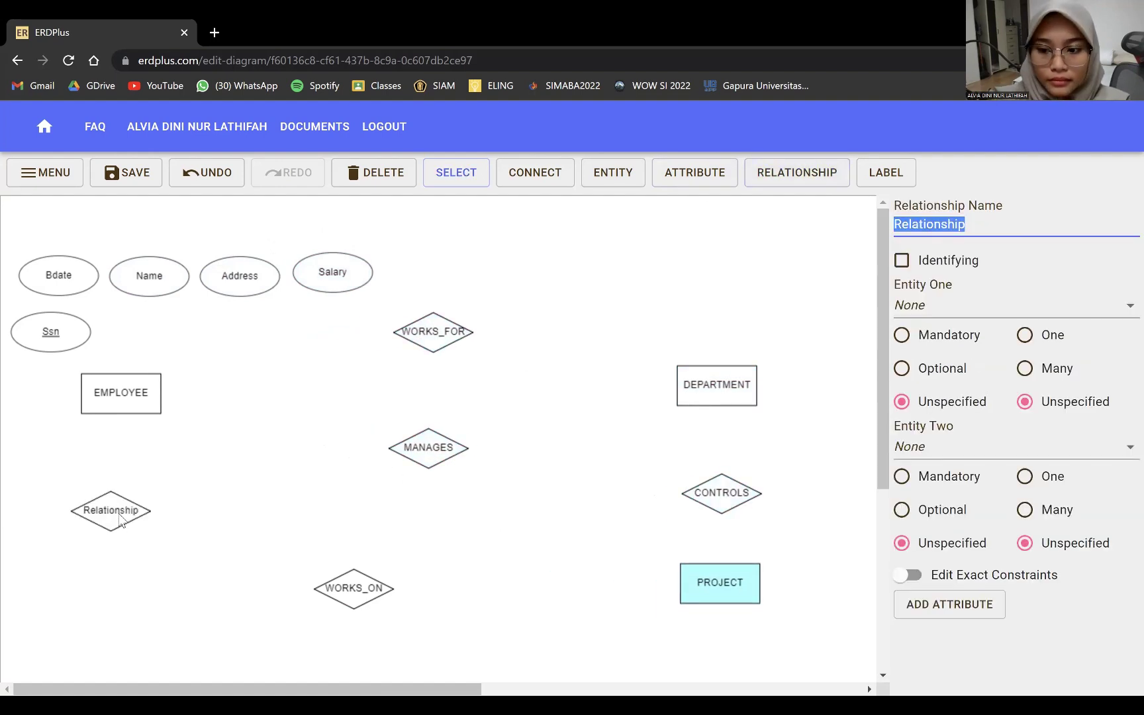
{"action": "type", "text": "SUPERVISION"}
{"action": "left_click", "coordinate": [686, 185]}
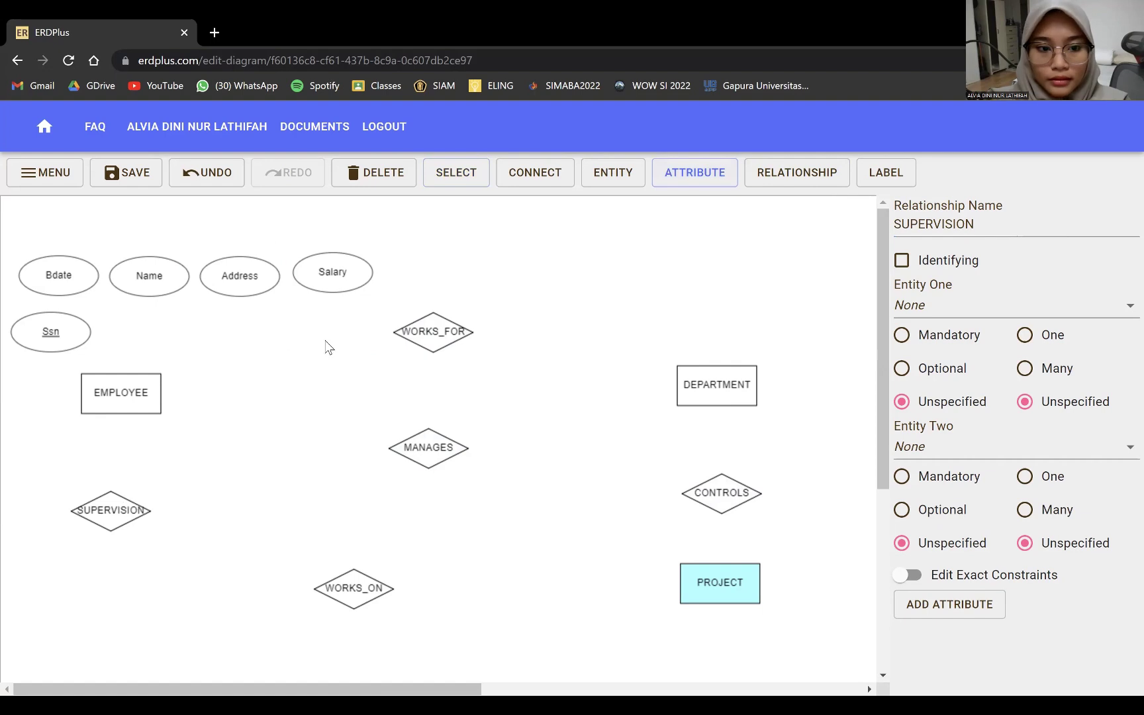
{"action": "left_click", "coordinate": [324, 345]}
{"action": "type", "text": "Sex"}
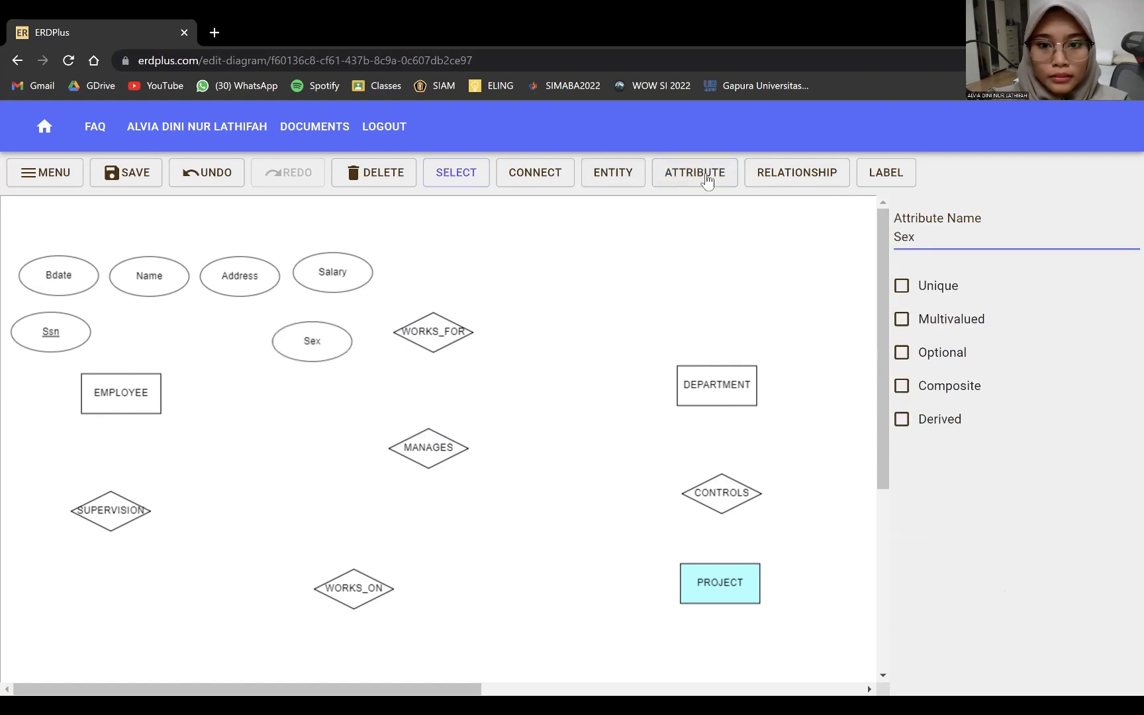
- Add an Fname attribute above Bdate
{"action": "left_click", "coordinate": [707, 180]}
{"action": "left_click", "coordinate": [79, 224]}
{"action": "double_click", "coordinate": [901, 239]}
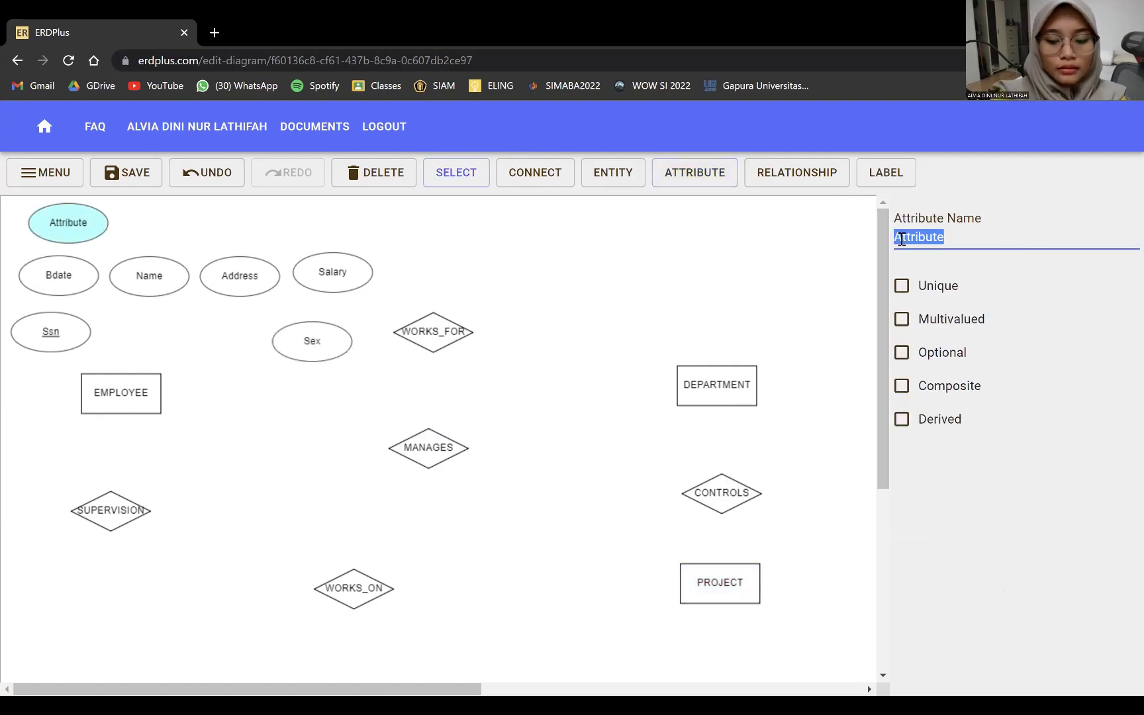
{"action": "type", "text": "Fname"}
- Add Minit and Lname attributes beside Fname, then nudge WORKS_FOR and Sex
{"action": "left_click", "coordinate": [688, 178]}
{"action": "left_click", "coordinate": [148, 225]}
{"action": "left_click_drag", "start_coordinate": [149, 225], "coordinate": [161, 225]}
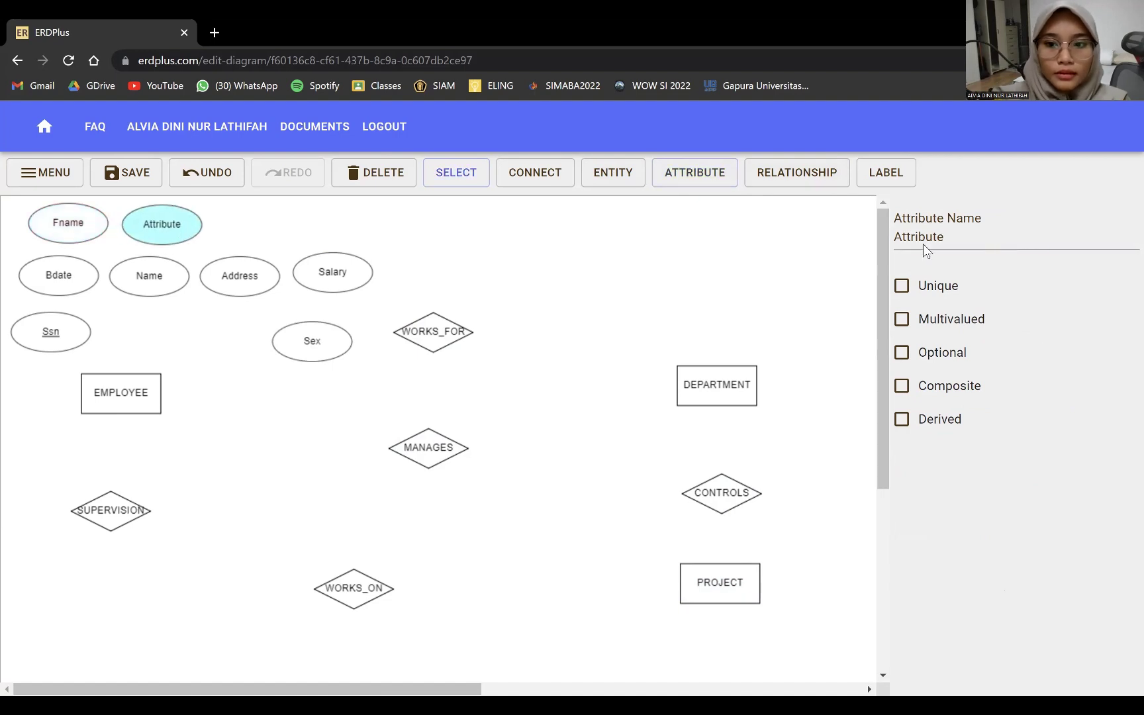
{"action": "double_click", "coordinate": [923, 244]}
{"action": "type", "text": "Minit"}
{"action": "left_click", "coordinate": [694, 175]}
{"action": "left_click", "coordinate": [238, 227]}
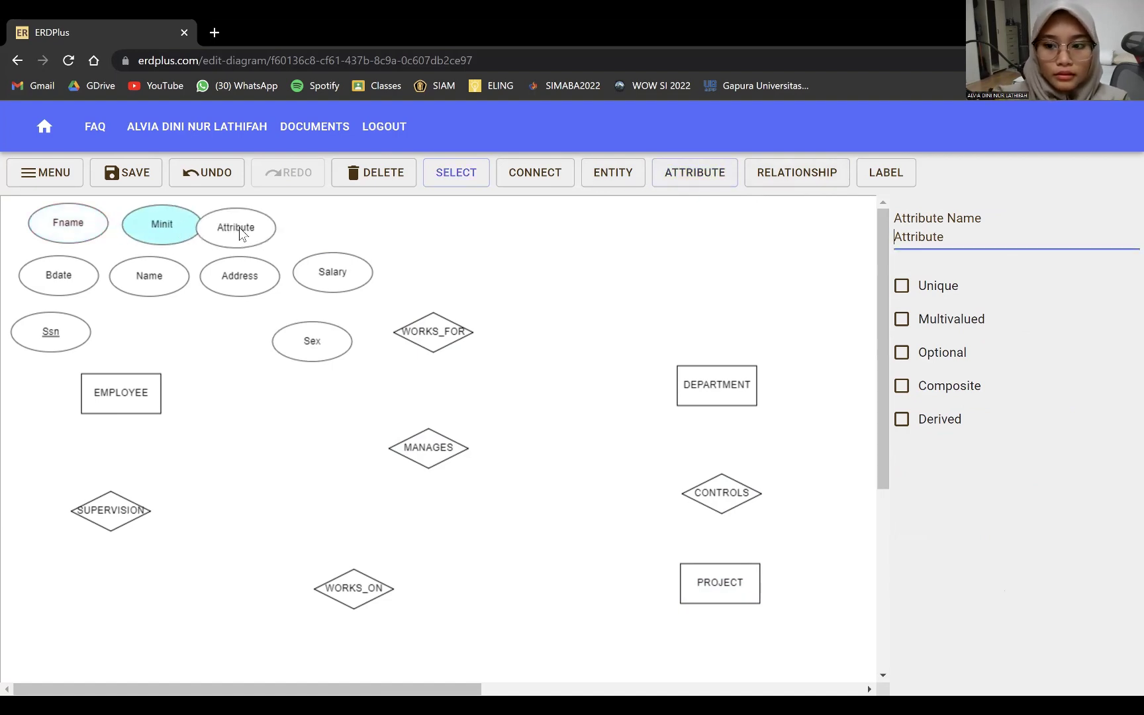
{"action": "left_click_drag", "start_coordinate": [239, 227], "coordinate": [251, 227]}
{"action": "double_click", "coordinate": [907, 237]}
{"action": "type", "text": "Lname"}
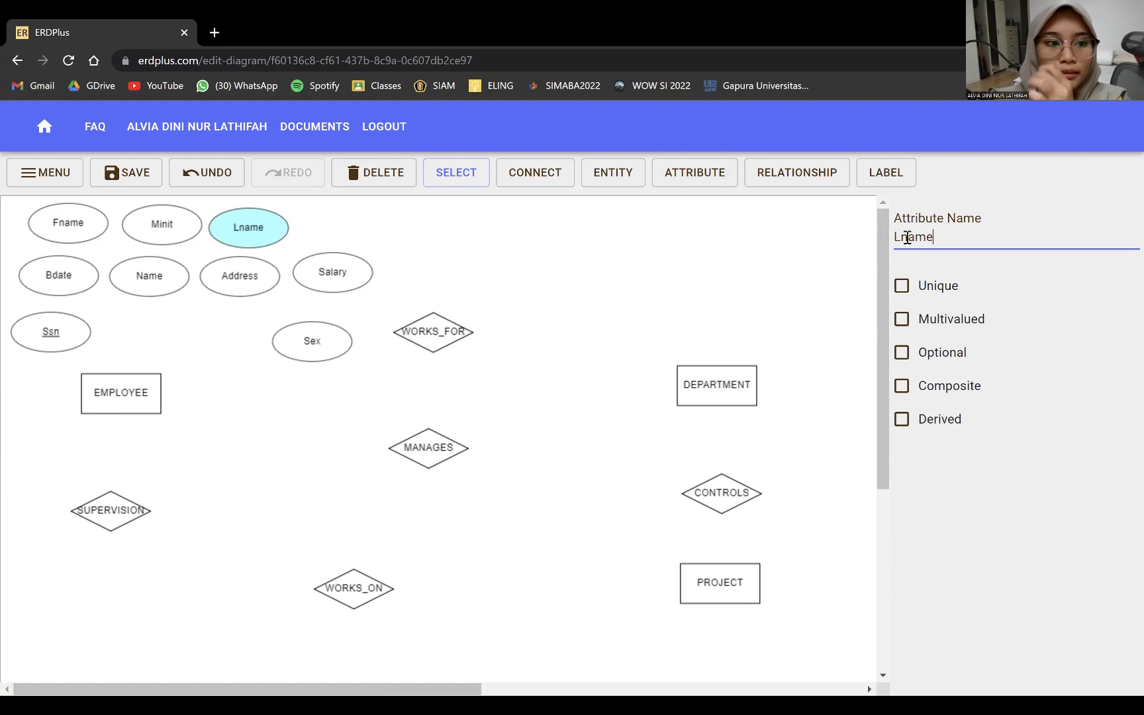
{"action": "left_click_drag", "start_coordinate": [436, 334], "coordinate": [440, 341]}
{"action": "left_click_drag", "start_coordinate": [324, 342], "coordinate": [331, 325]}
- Move WORKS_ON up-right, then add a DEPENDENTS_OF relationship with a DEPENDENT entity below
{"action": "scroll", "coordinate": [296, 462], "scroll_direction": "down", "scroll_amount": 1}
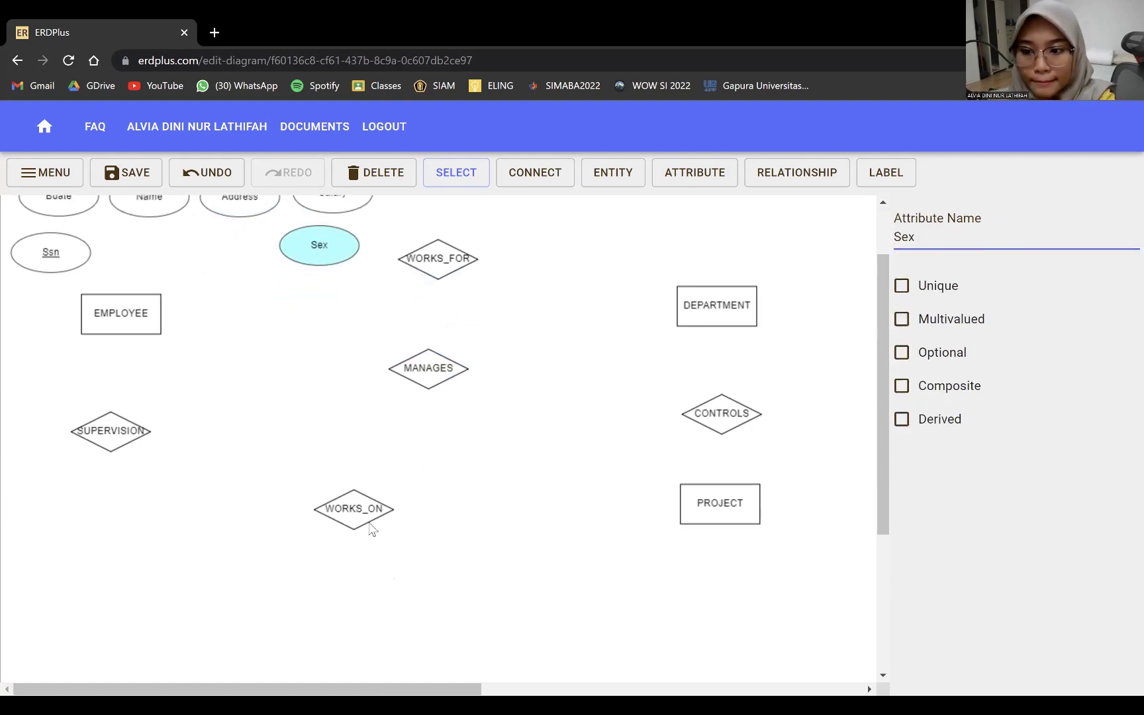
{"action": "left_click_drag", "start_coordinate": [372, 528], "coordinate": [528, 492]}
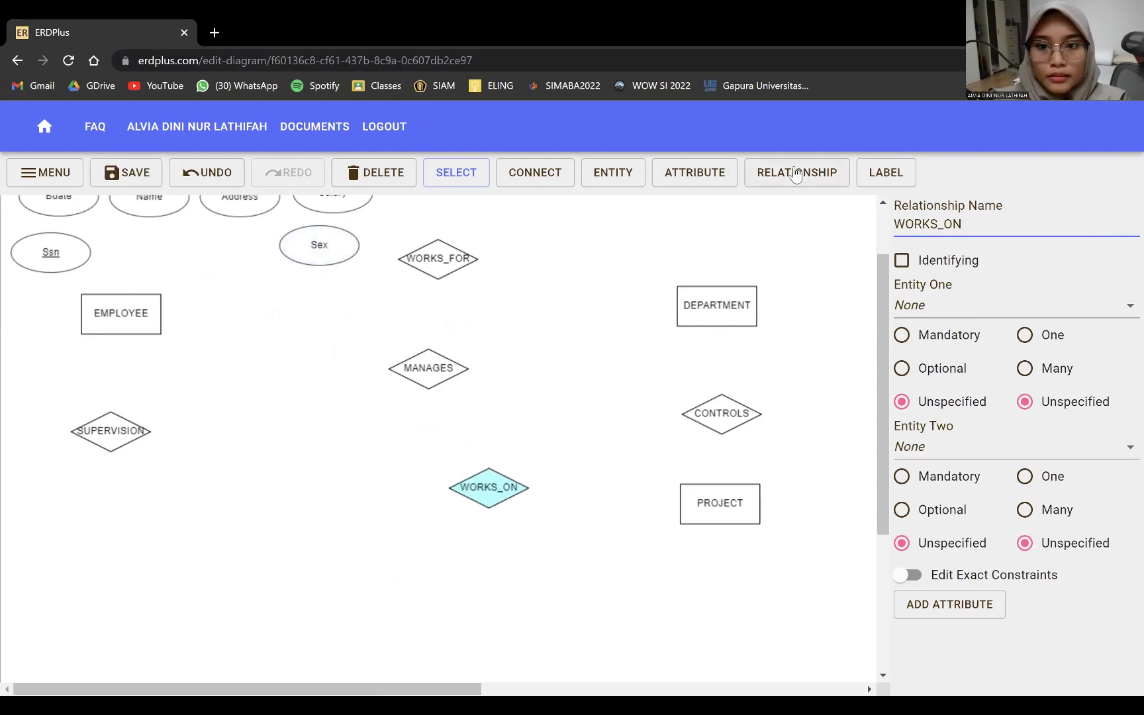
{"action": "left_click", "coordinate": [797, 172]}
{"action": "left_click", "coordinate": [303, 491]}
{"action": "left_click", "coordinate": [923, 225]}
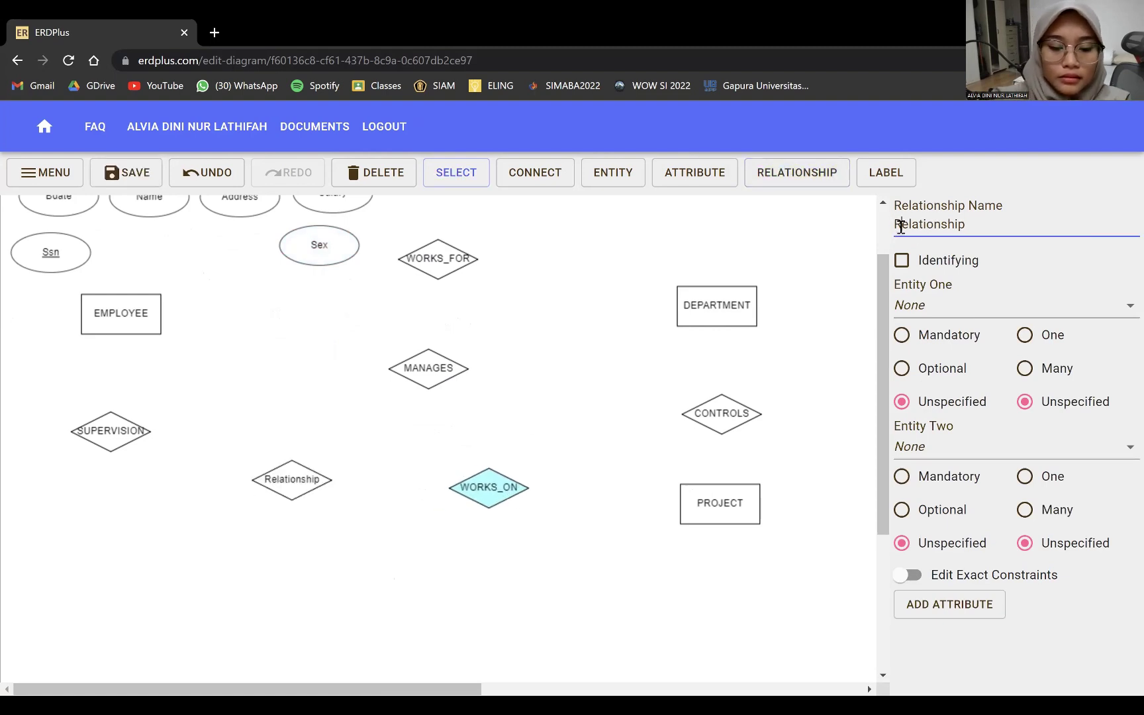
{"action": "double_click", "coordinate": [901, 227]}
{"action": "type", "text": "DEPENDENTS_OF"}
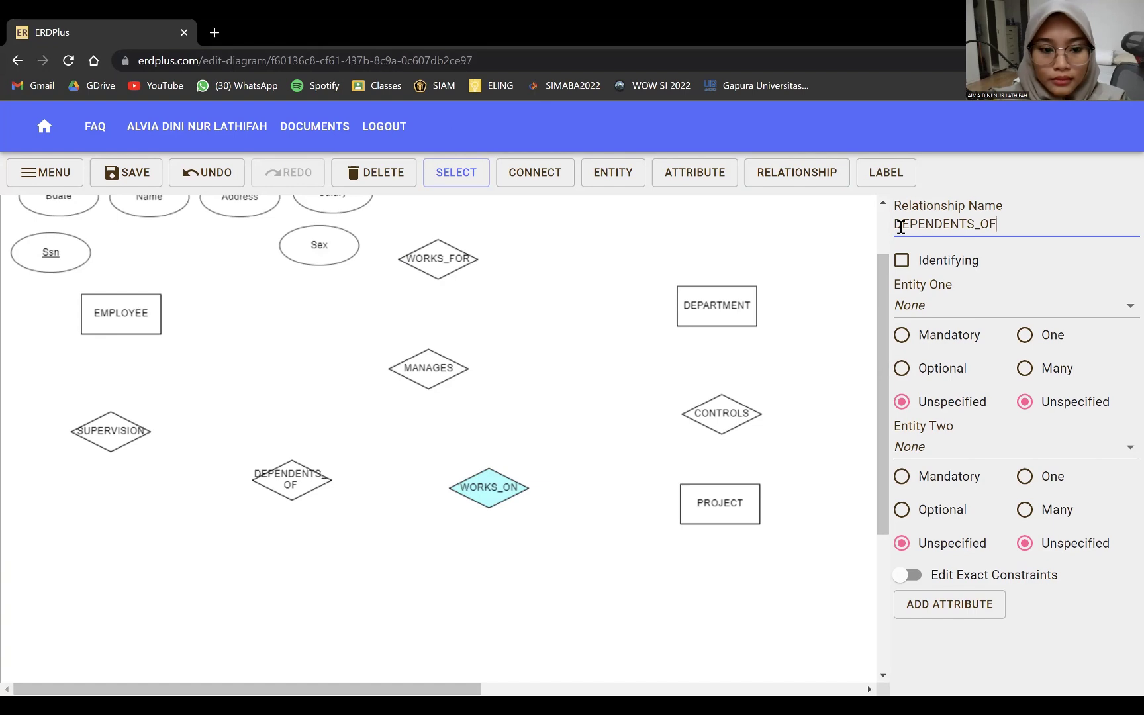
{"action": "left_click", "coordinate": [613, 172]}
{"action": "left_click", "coordinate": [294, 553]}
{"action": "type", "text": "DEPENDENT"}
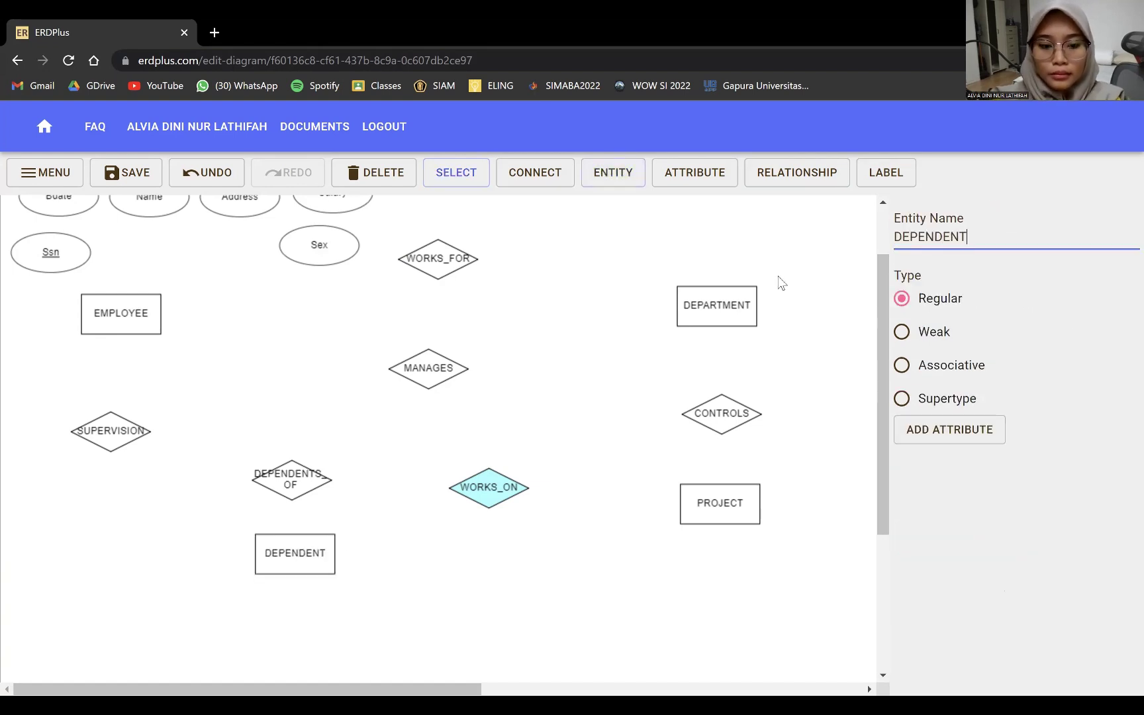
- Add Sex, Birth_date and Relationship attributes in a row below DEPENDENT
{"action": "left_click", "coordinate": [695, 172]}
{"action": "left_click", "coordinate": [250, 634]}
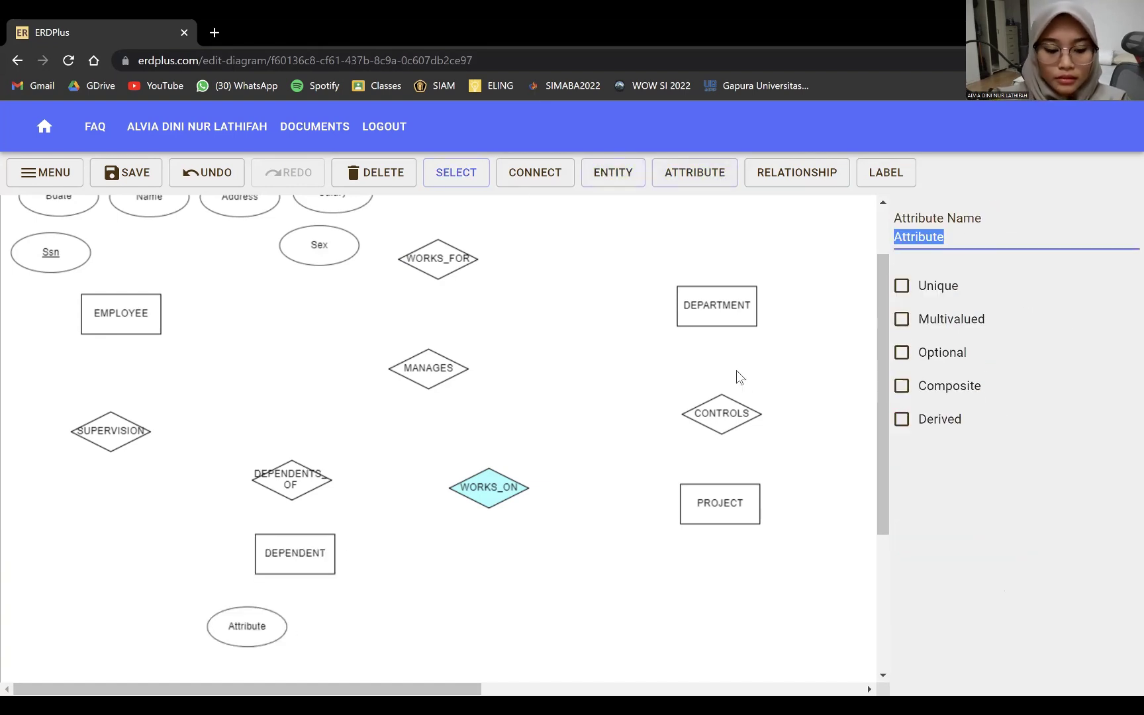
{"action": "type", "text": "Sex"}
{"action": "left_click", "coordinate": [693, 174]}
{"action": "left_click", "coordinate": [339, 633]}
{"action": "type", "text": "Birth_"}
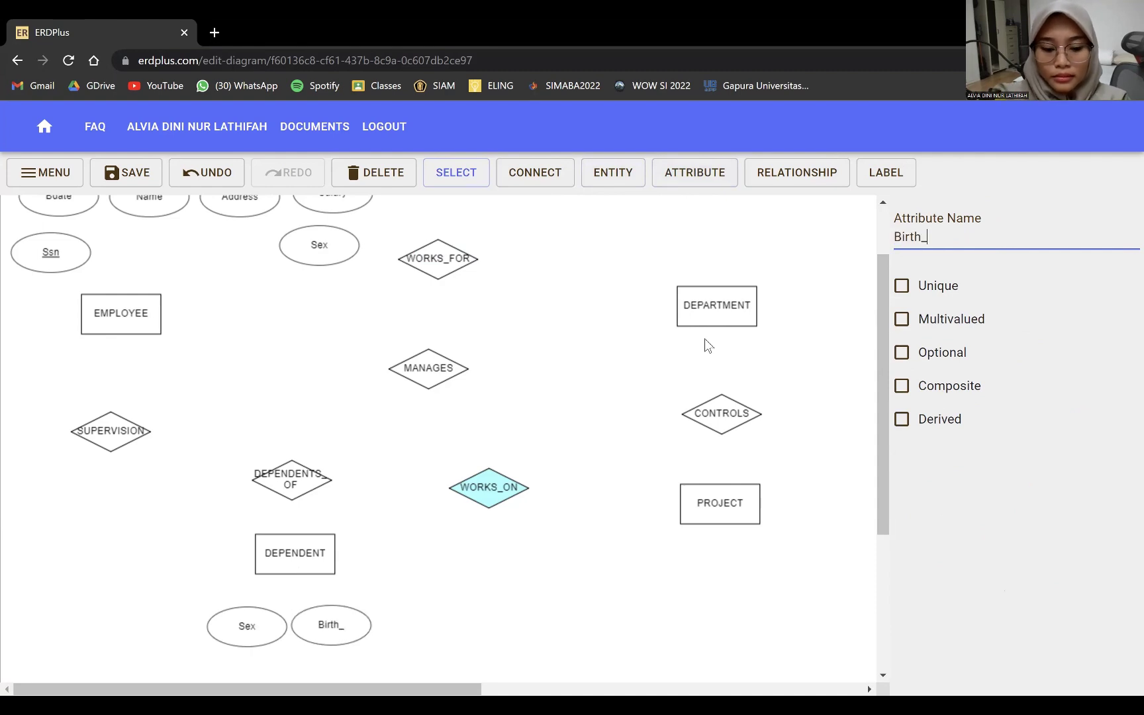
{"action": "type", "text": "date"}
{"action": "left_click", "coordinate": [688, 173]}
{"action": "left_click", "coordinate": [420, 629]}
{"action": "type", "text": "Relationship"}
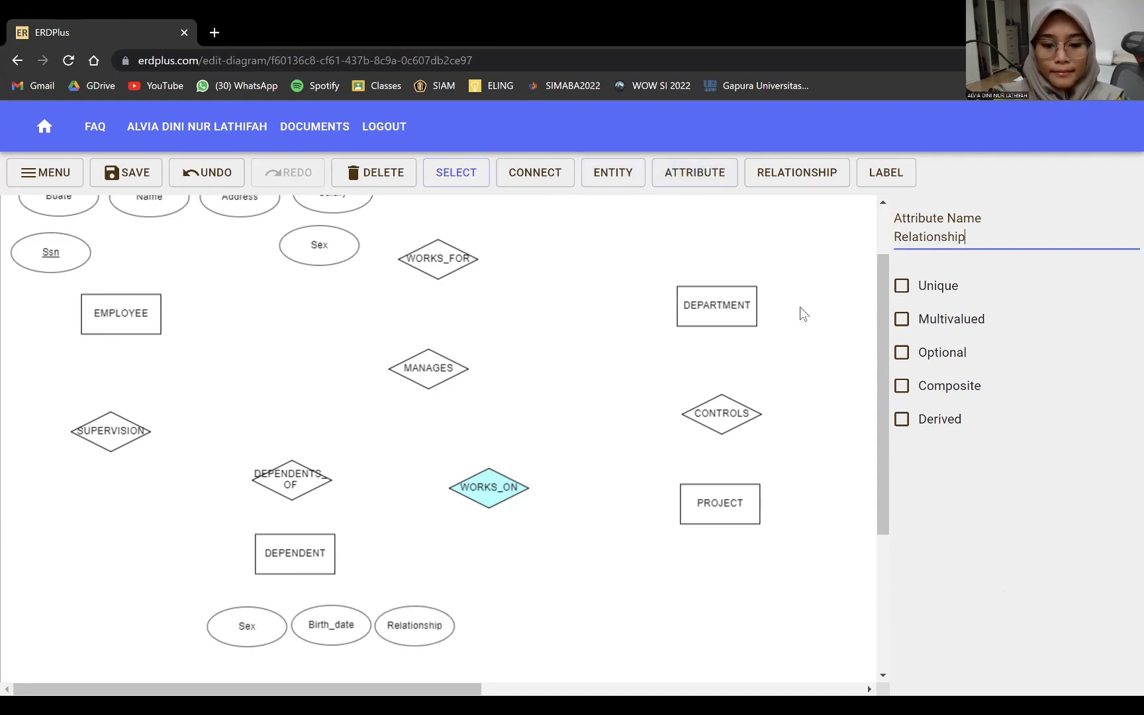
- Add a Name attribute to the left of Sex under DEPENDENT
{"action": "left_click", "coordinate": [695, 172]}
{"action": "left_click", "coordinate": [165, 626]}
{"action": "left_click", "coordinate": [910, 237]}
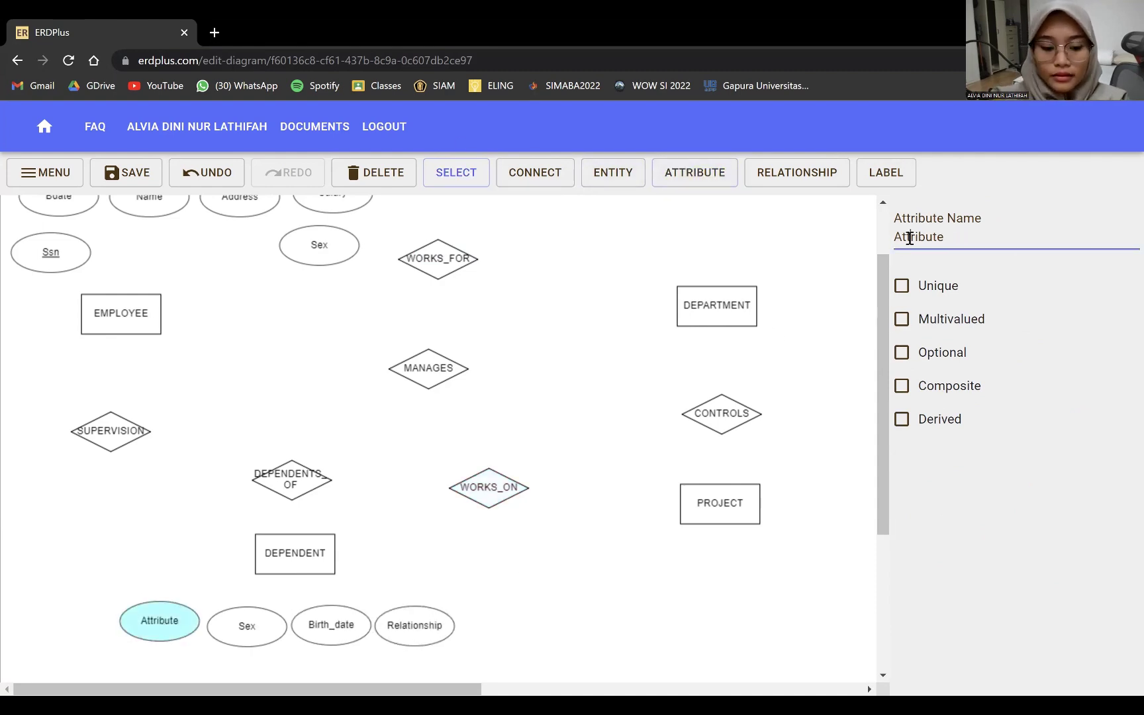
{"action": "type", "text": "Name"}
{"action": "key", "text": "Delete"}
{"action": "key", "text": "Delete"}
{"action": "double_click", "coordinate": [910, 237]}
{"action": "type", "text": "Name"}
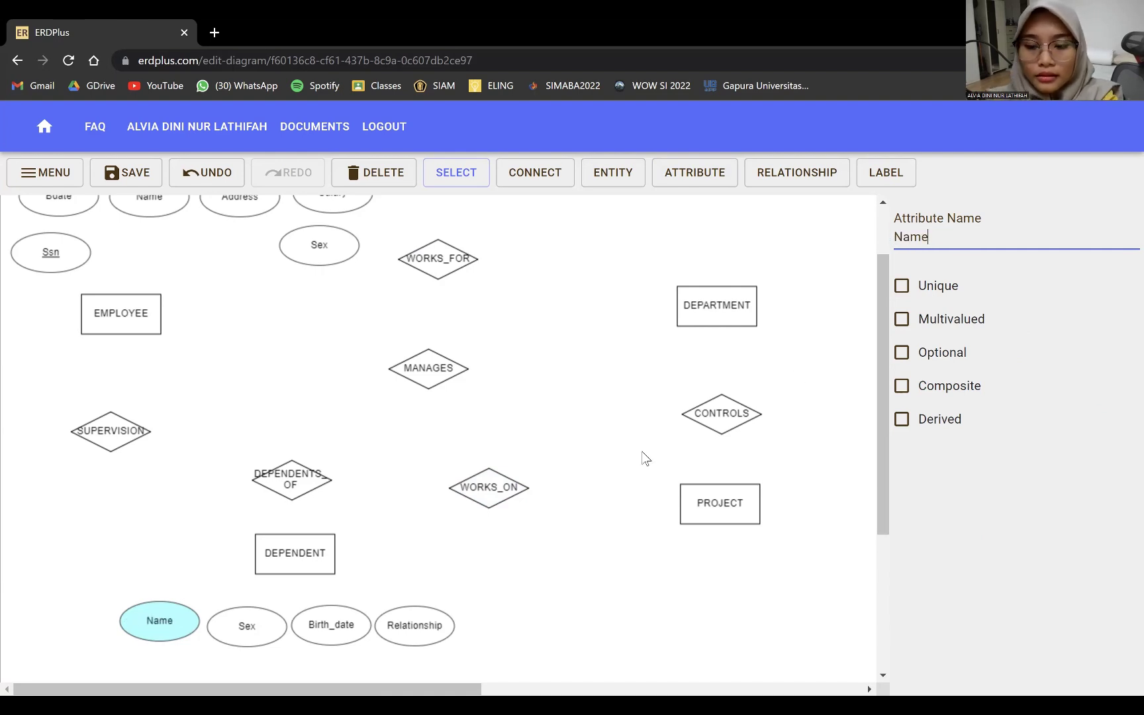
{"action": "scroll", "coordinate": [606, 324], "scroll_direction": "up", "scroll_amount": 2}
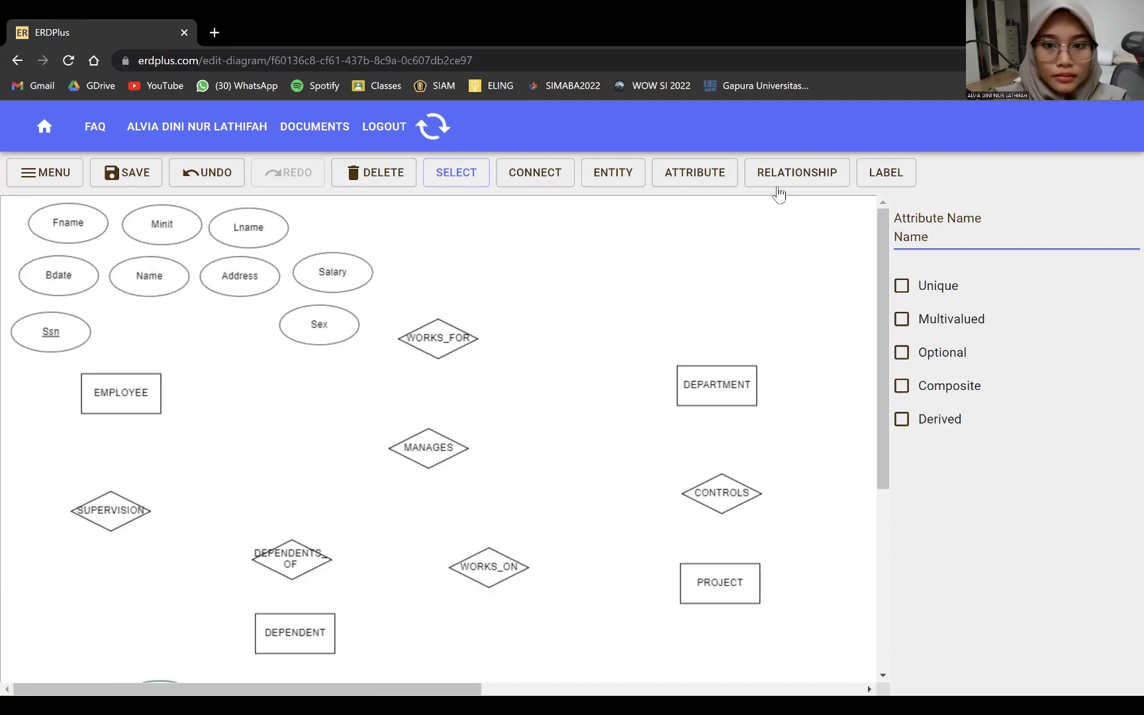
- Add the Start_date attribute near MANAGES and Number_of_employees left of DEPARTMENT
{"action": "left_click", "coordinate": [695, 172]}
{"action": "left_click", "coordinate": [353, 401]}
{"action": "left_click", "coordinate": [984, 242]}
{"action": "type", "text": "A"}
{"action": "key", "text": "BackSpace"}
{"action": "key", "text": "BackSpace"}
{"action": "key", "text": "BackSpace"}
{"action": "key", "text": "BackSpace"}
{"action": "key", "text": "BackSpace"}
{"action": "key", "text": "BackSpace"}
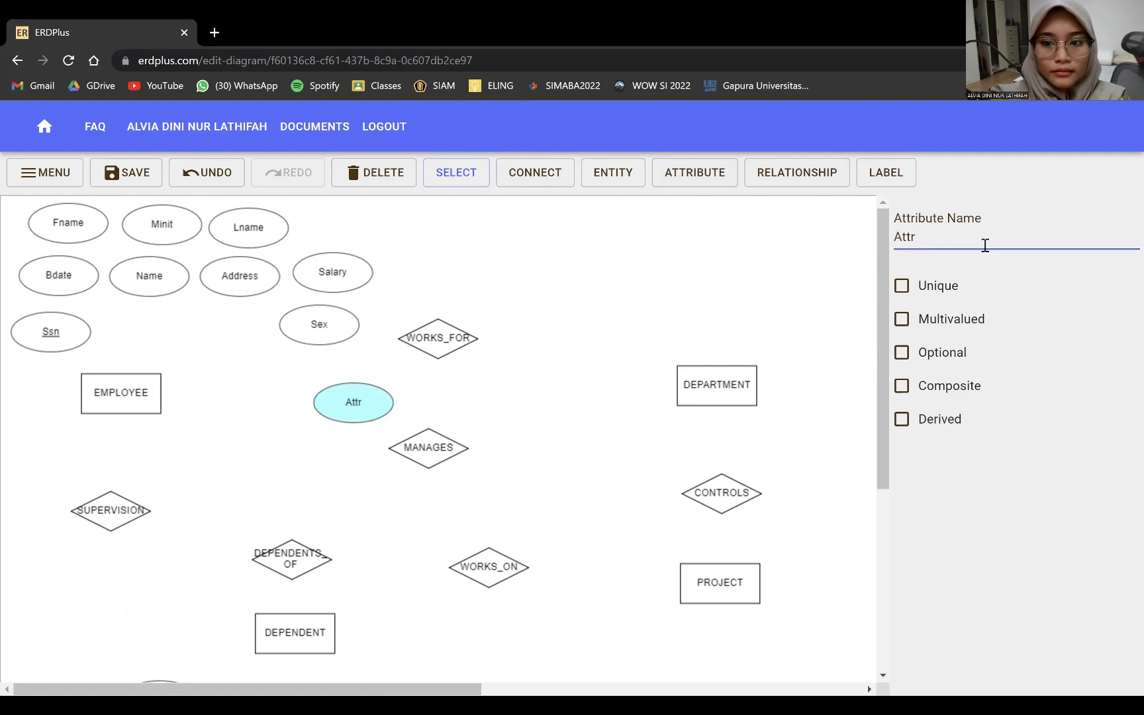
{"action": "type", "text": "Start_date"}
{"action": "left_click", "coordinate": [720, 173]}
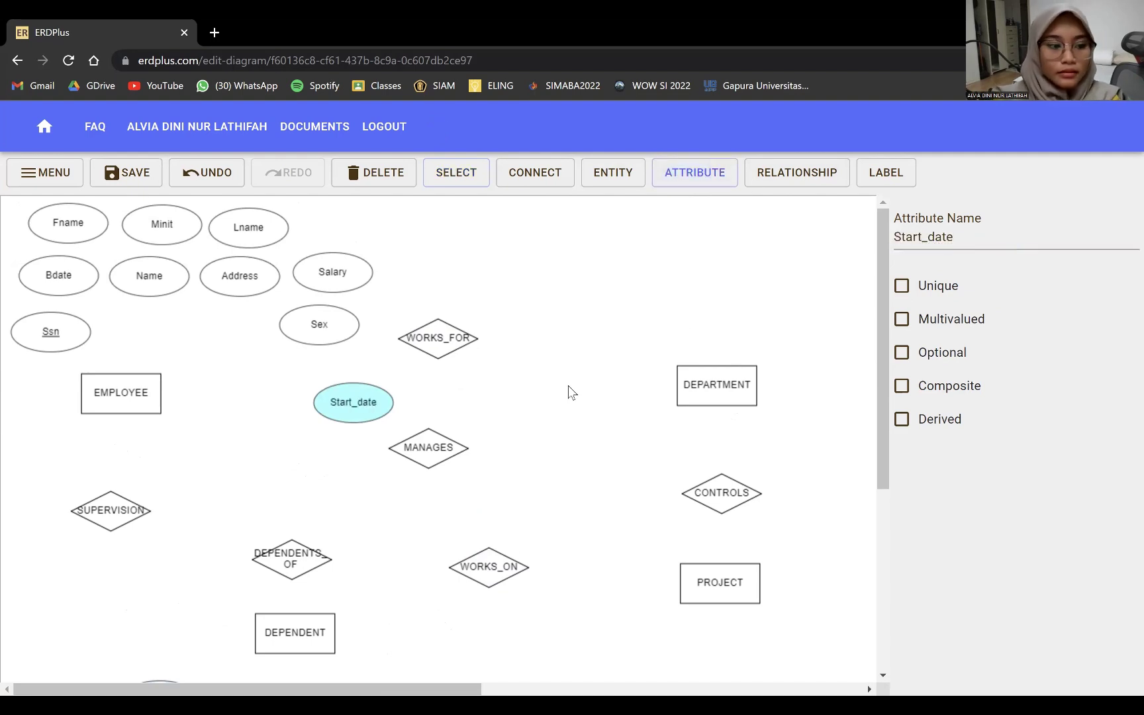
{"action": "left_click", "coordinate": [569, 385]}
{"action": "triple_click", "coordinate": [970, 238]}
{"action": "type", "text": "Number_of_employees"}
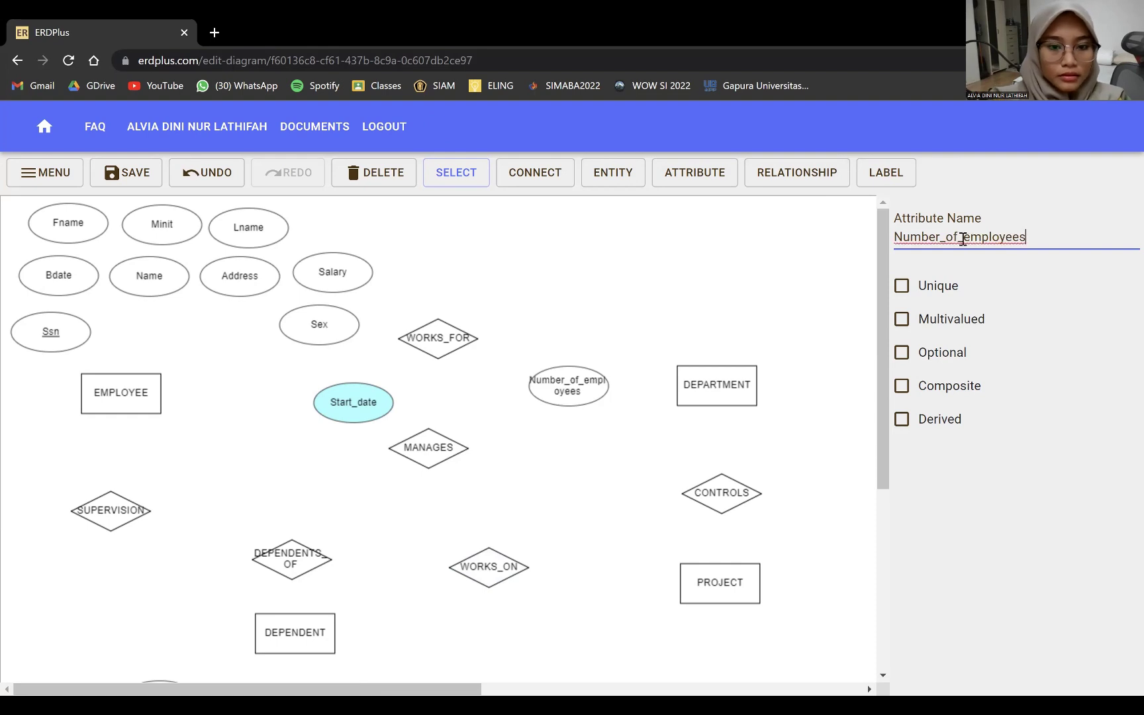
- Add Locations, Name and Number attributes above DEPARTMENT
{"action": "left_click", "coordinate": [716, 175]}
{"action": "left_click", "coordinate": [714, 266]}
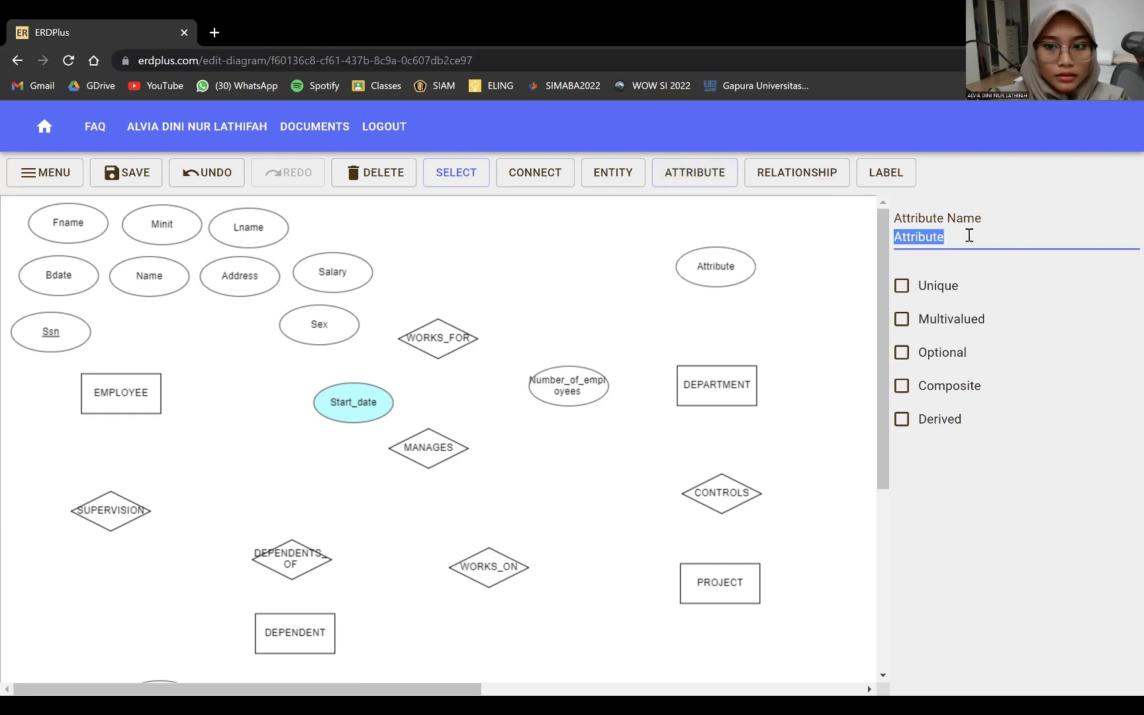
{"action": "type", "text": "Locations"}
{"action": "left_click", "coordinate": [632, 301]}
{"action": "type", "text": "Name"}
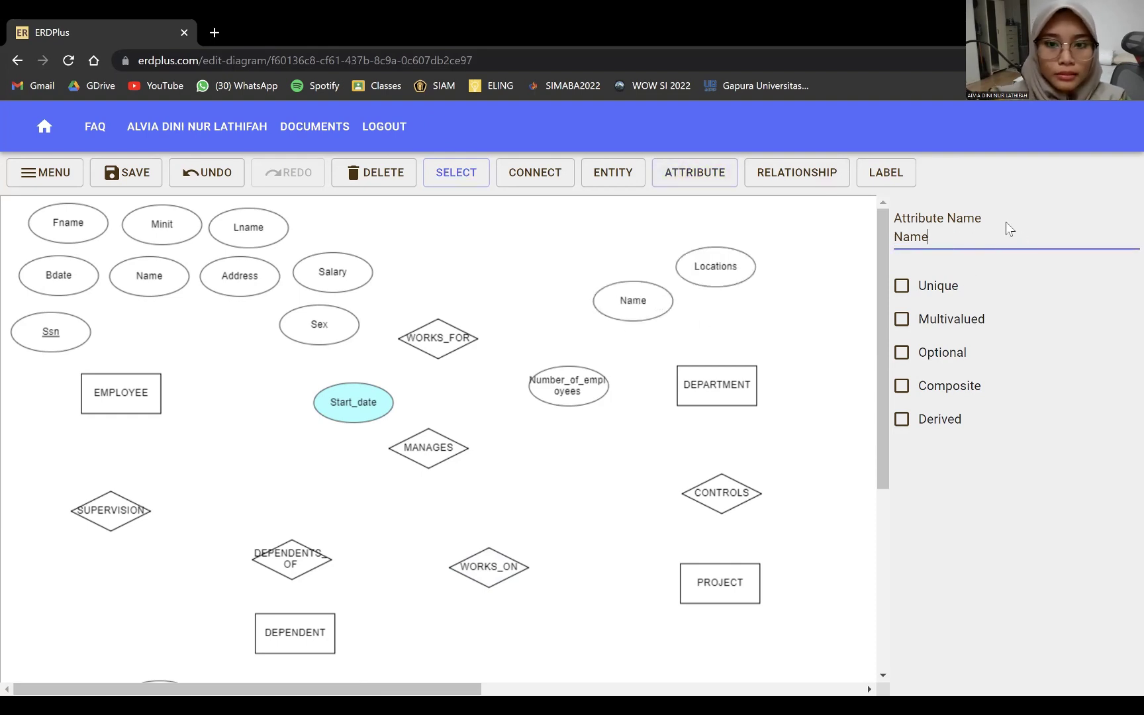
{"action": "left_click", "coordinate": [713, 179]}
{"action": "left_click", "coordinate": [804, 298]}
{"action": "type", "text": "N"}
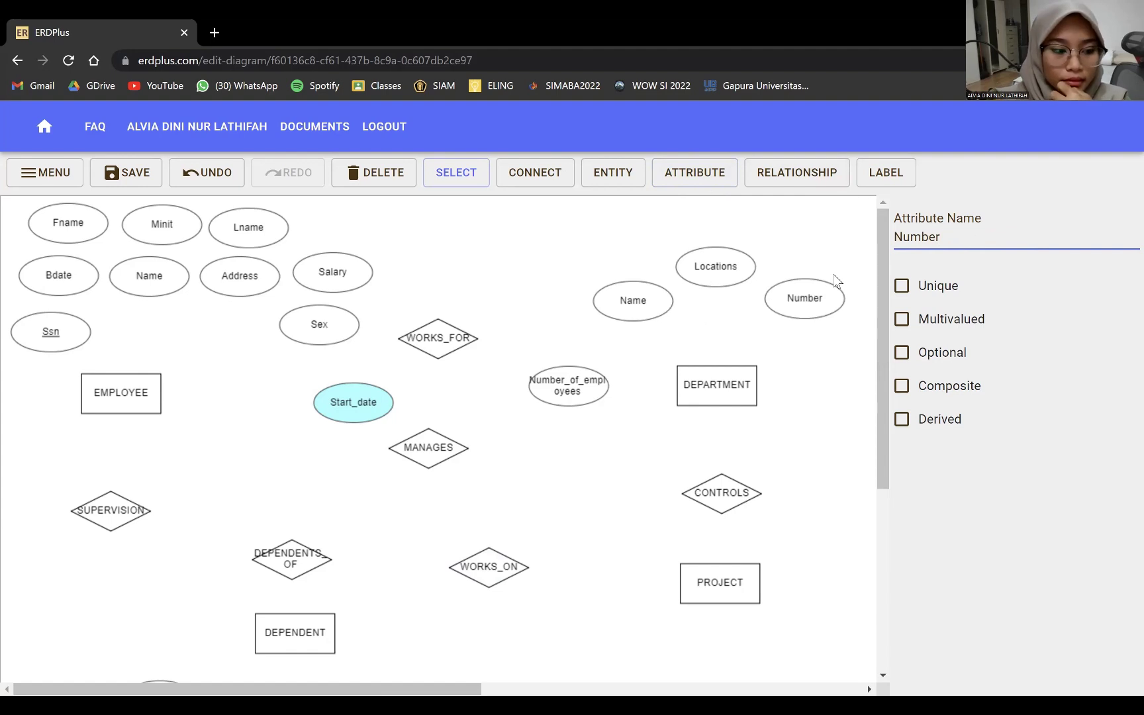
- Add Location and Name attributes beside PROJECT, plus a third oval below Name
{"action": "scroll", "coordinate": [582, 493], "scroll_direction": "down", "scroll_amount": 1}
{"action": "left_click", "coordinate": [796, 172]}
{"action": "left_click", "coordinate": [694, 173]}
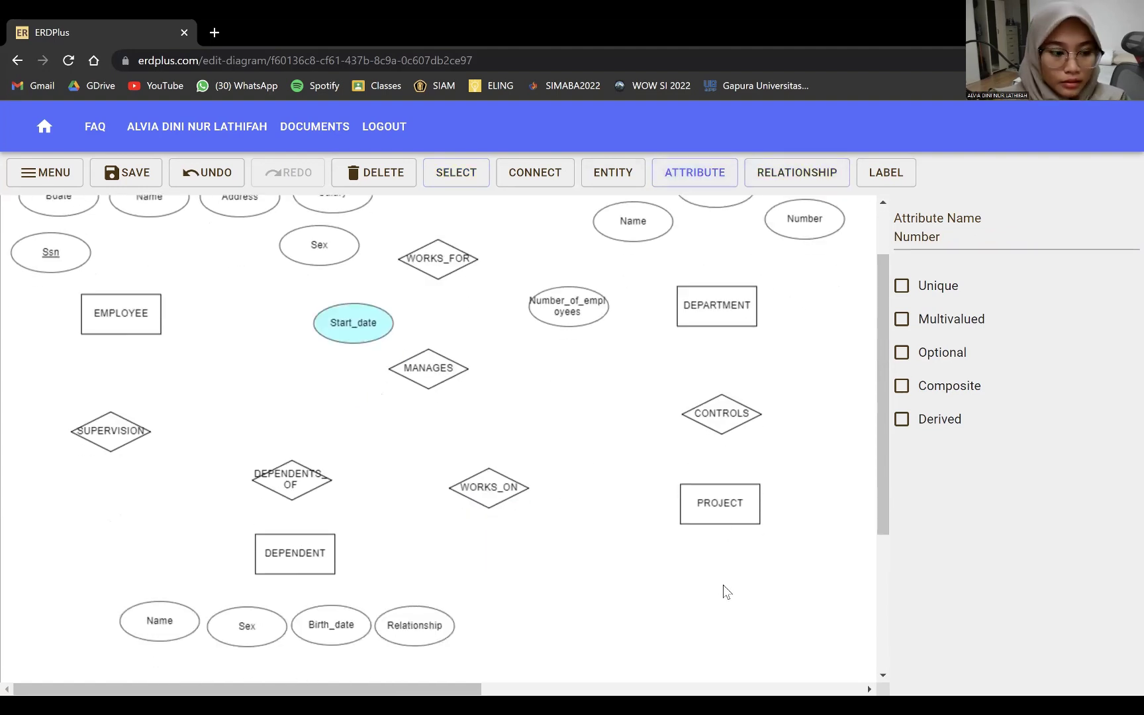
{"action": "left_click", "coordinate": [724, 586]}
{"action": "type", "text": "Location"}
{"action": "left_click", "coordinate": [693, 173]}
{"action": "left_click", "coordinate": [613, 559]}
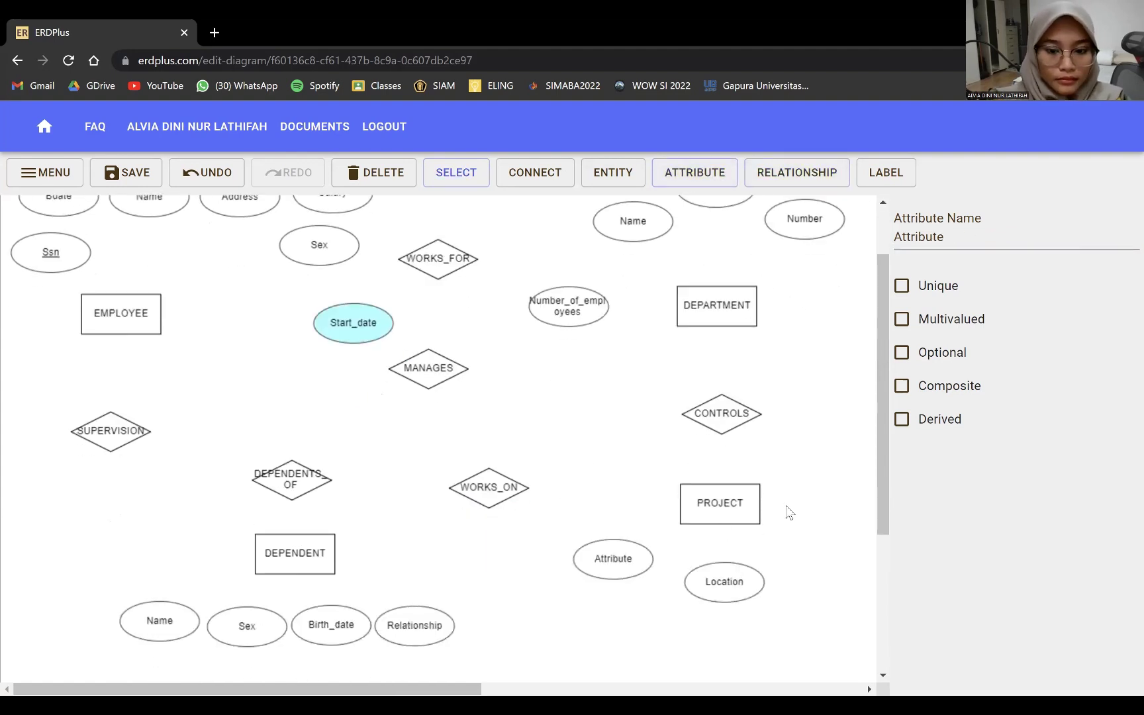
{"action": "type", "text": "Name"}
{"action": "left_click", "coordinate": [693, 173]}
{"action": "left_click", "coordinate": [632, 610]}
- Name the third PROJECT attribute Number, then connect Bdate, Address, Salary and Sex to EMPLOYEE
{"action": "type", "text": "Number"}
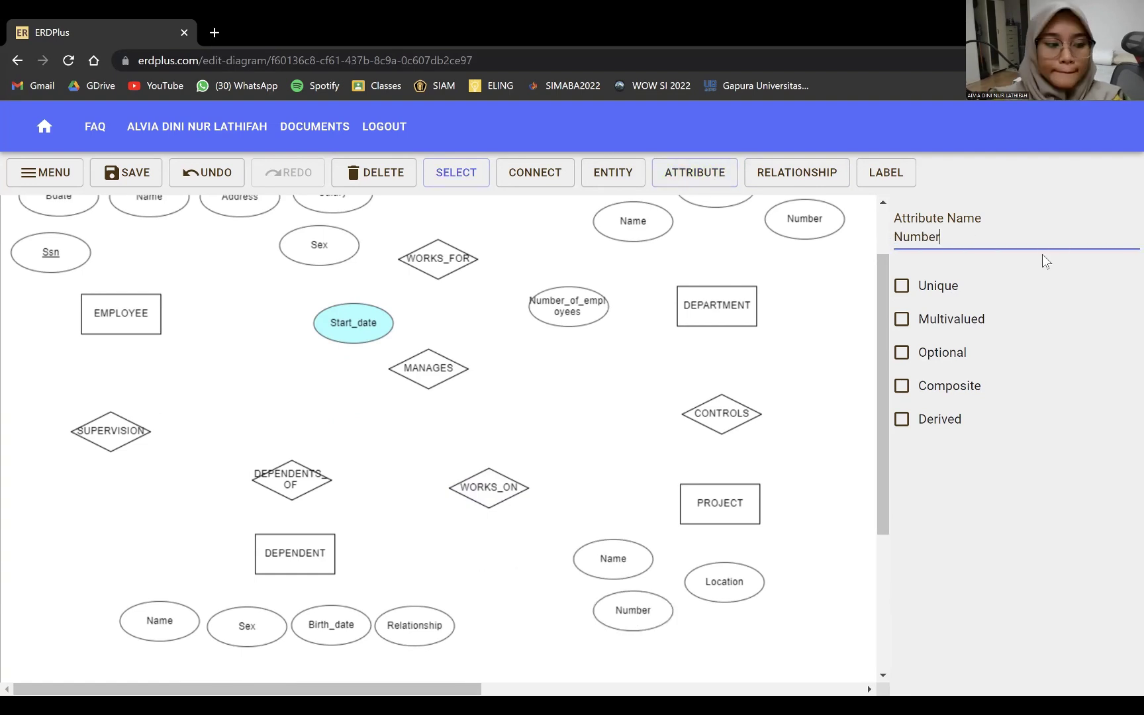
{"action": "scroll", "coordinate": [673, 199], "scroll_direction": "up", "scroll_amount": 1}
{"action": "left_click", "coordinate": [537, 176]}
{"action": "left_click_drag", "start_coordinate": [51, 331], "coordinate": [114, 395]}
{"action": "left_click", "coordinate": [538, 176]}
{"action": "left_click_drag", "start_coordinate": [58, 276], "coordinate": [133, 400]}
{"action": "left_click", "coordinate": [534, 173]}
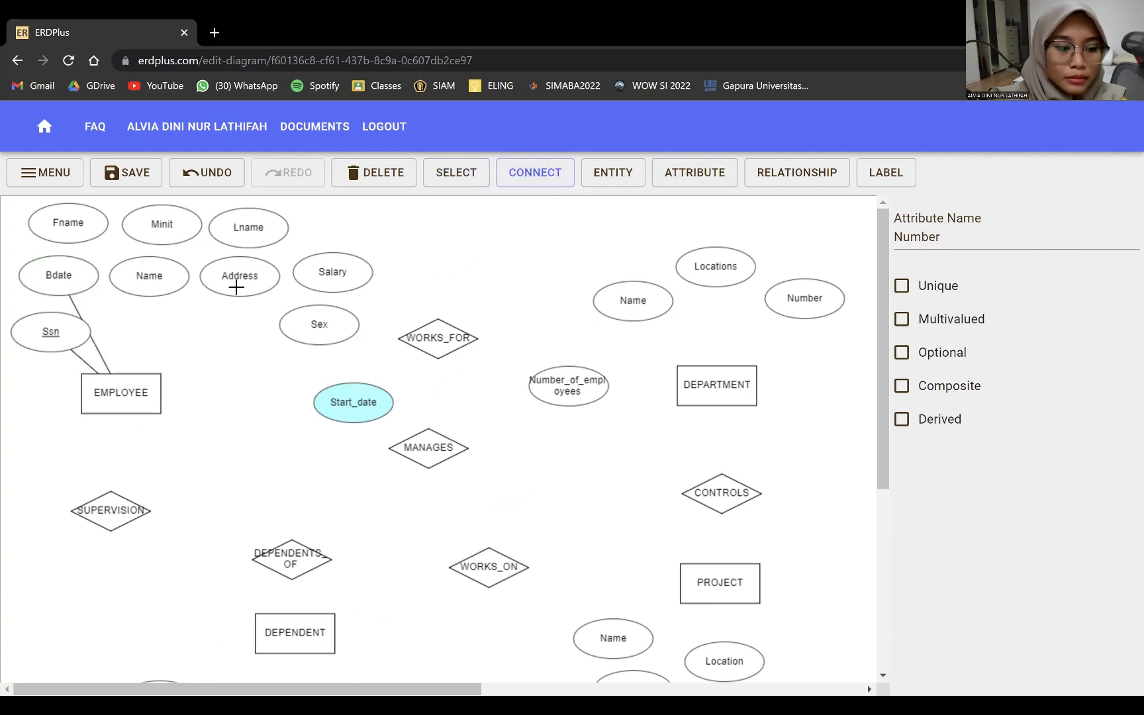
{"action": "left_click_drag", "start_coordinate": [235, 287], "coordinate": [138, 388]}
{"action": "left_click", "coordinate": [534, 173]}
{"action": "left_click_drag", "start_coordinate": [327, 278], "coordinate": [142, 387]}
{"action": "left_click", "coordinate": [535, 173]}
{"action": "left_click_drag", "start_coordinate": [318, 324], "coordinate": [157, 291]}
- Link Name to EMPLOYEE as a composite attribute of Fname, Minit and Lname
{"action": "left_click", "coordinate": [534, 173]}
{"action": "left_click", "coordinate": [901, 386]}
{"action": "left_click", "coordinate": [535, 174]}
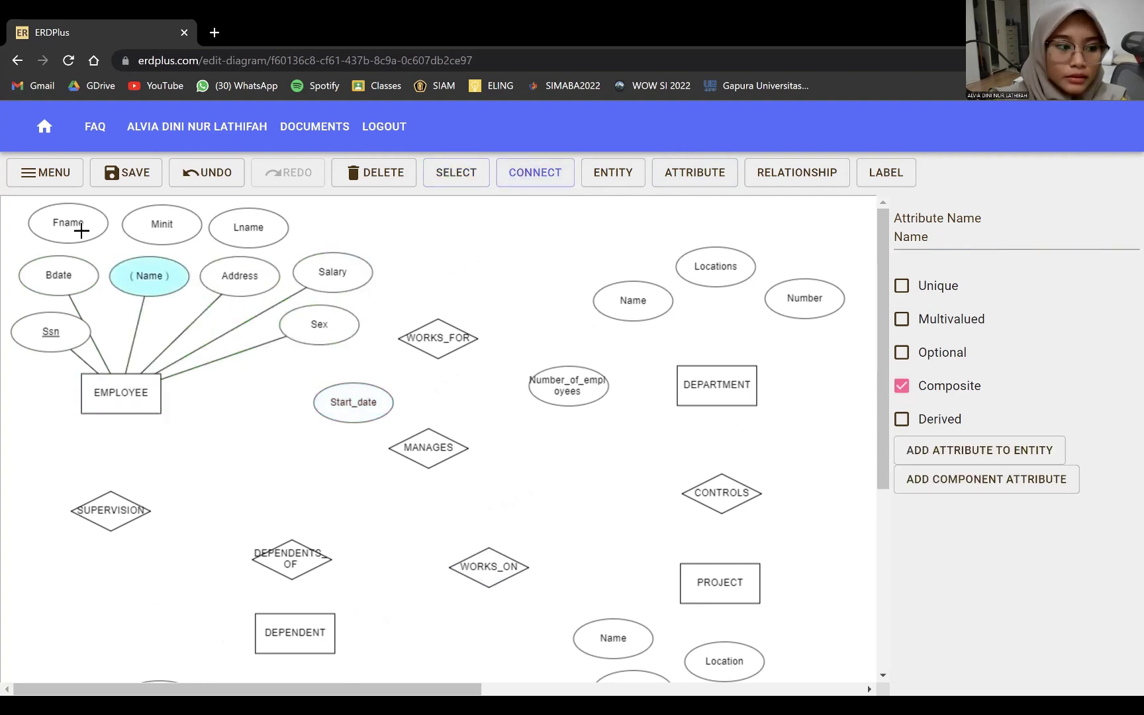
{"action": "left_click_drag", "start_coordinate": [72, 225], "coordinate": [149, 275]}
{"action": "left_click", "coordinate": [535, 173]}
{"action": "left_click_drag", "start_coordinate": [245, 232], "coordinate": [166, 271]}
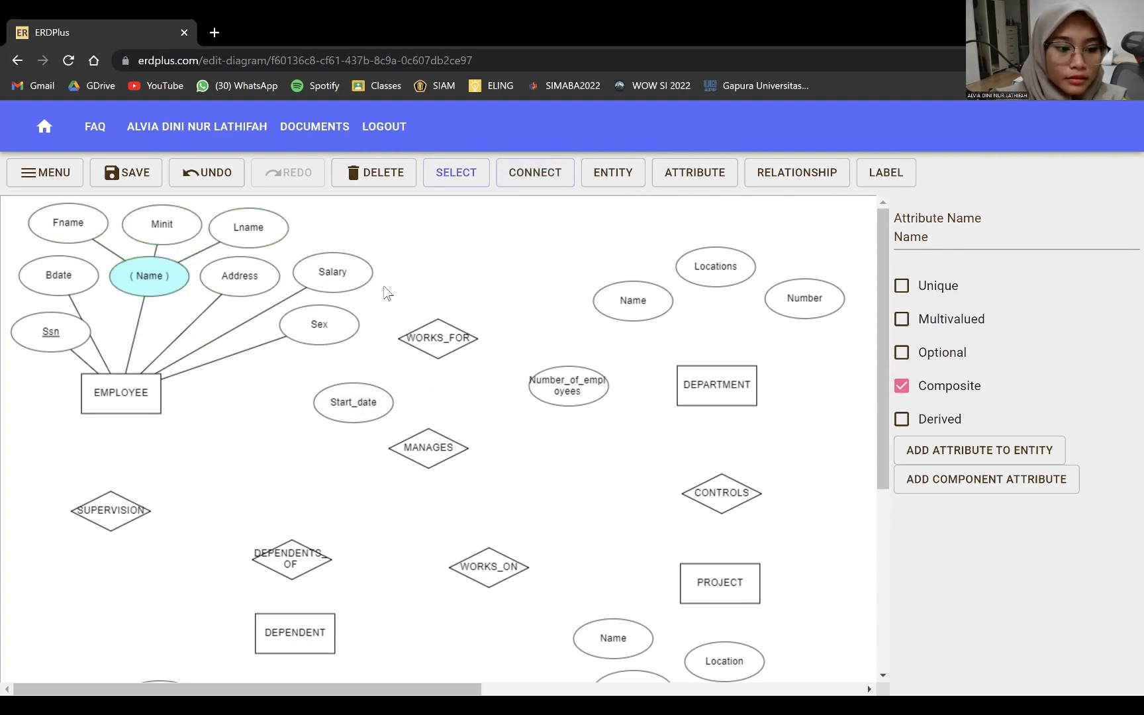
- Connect EMPLOYEE to WORKS_FOR and WORKS_FOR to DEPARTMENT, undoing a mistaken Number_of_employees link
{"action": "left_click", "coordinate": [534, 173]}
{"action": "left_click_drag", "start_coordinate": [126, 391], "coordinate": [548, 379]}
{"action": "left_click", "coordinate": [533, 172]}
{"action": "left_click", "coordinate": [515, 372]}
{"action": "left_click", "coordinate": [202, 169]}
{"action": "left_click", "coordinate": [535, 174]}
{"action": "left_click_drag", "start_coordinate": [437, 338], "coordinate": [691, 379]}
{"action": "left_click", "coordinate": [577, 403]}
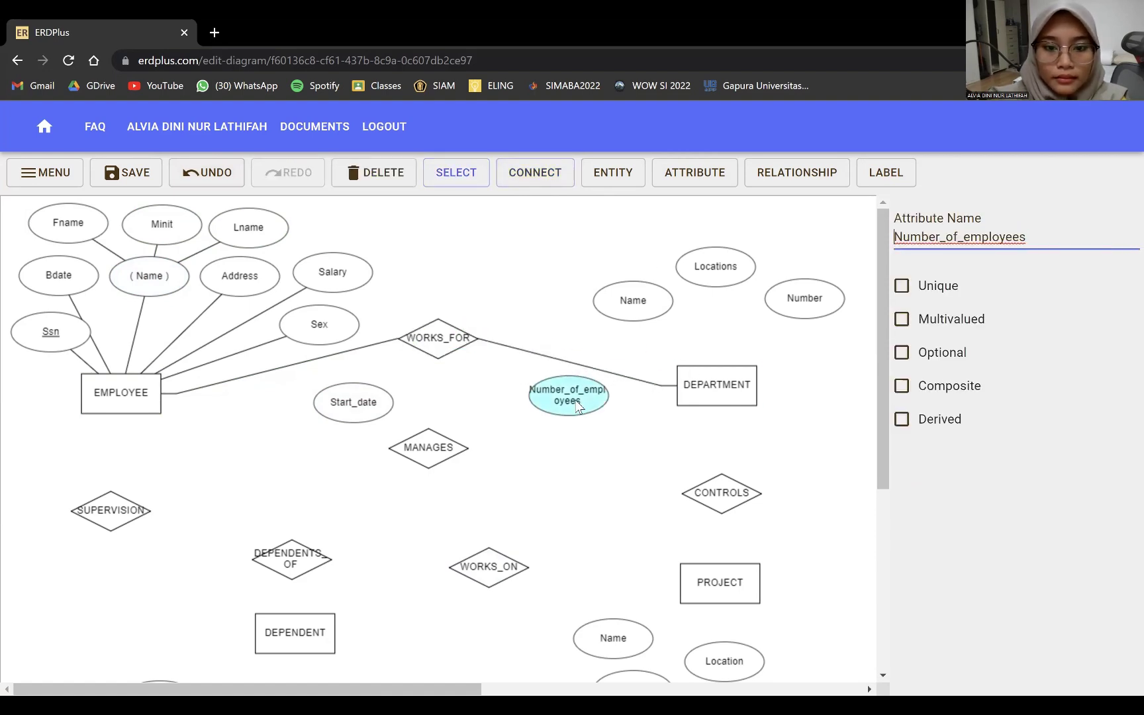
- Link MANAGES to EMPLOYEE and DEPARTMENT, attach derived Number_of_employees, and connect Start_date to MANAGES
{"action": "left_click_drag", "start_coordinate": [120, 397], "coordinate": [705, 397]}
{"action": "left_click", "coordinate": [535, 172]}
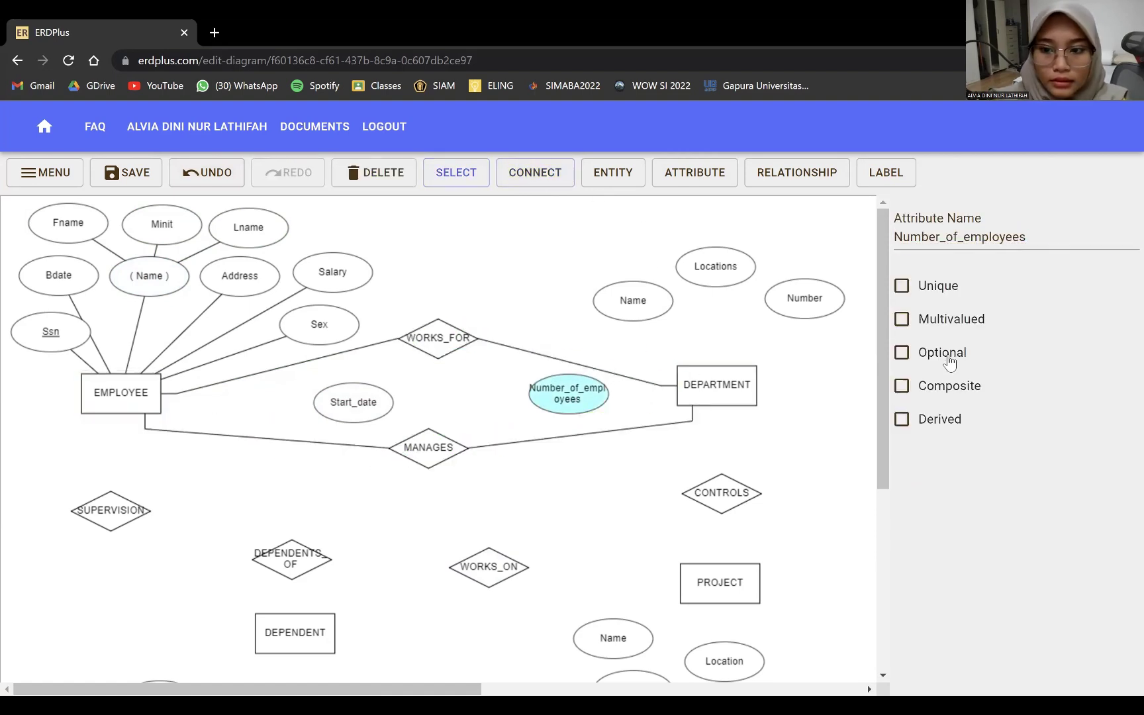
{"action": "left_click", "coordinate": [902, 419]}
{"action": "mouse_move", "coordinate": [613, 391]}
{"action": "left_mouse_down"}
{"action": "mouse_move", "coordinate": [755, 383]}
{"action": "mouse_move", "coordinate": [699, 393]}
{"action": "left_mouse_up"}
{"action": "left_click", "coordinate": [535, 173]}
{"action": "left_click_drag", "start_coordinate": [353, 402], "coordinate": [427, 449]}
- Set WORKS_FOR cardinalities to many employees and one department, then check MANAGES
{"action": "left_click", "coordinate": [435, 344]}
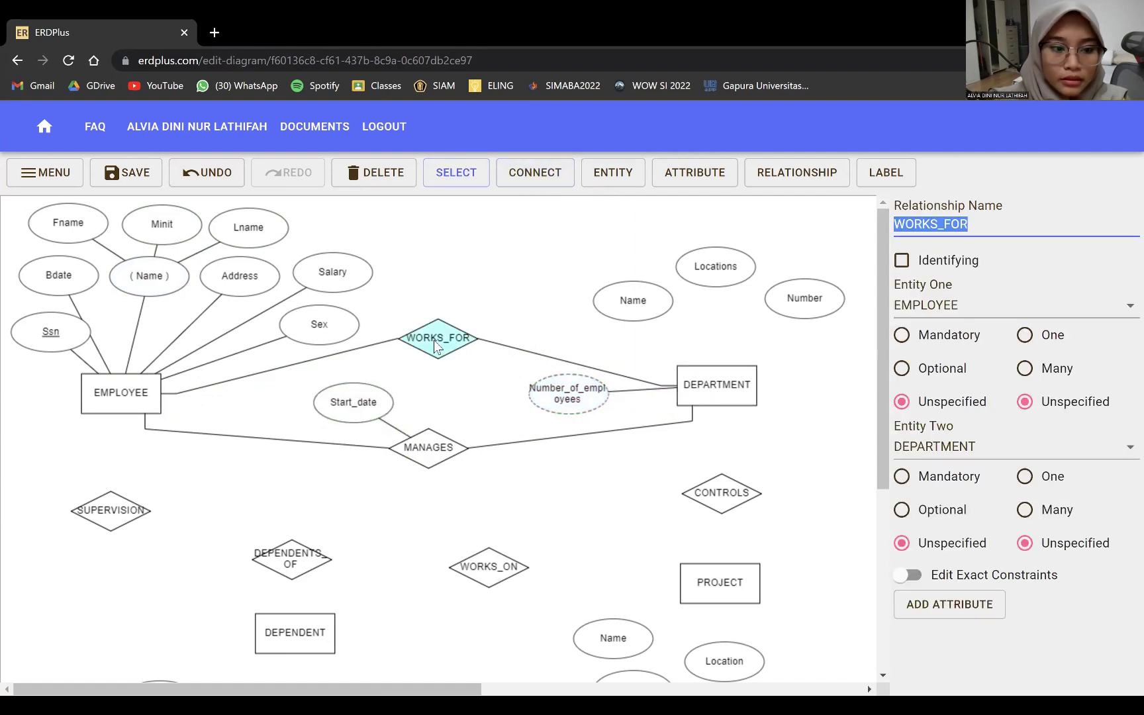
{"action": "left_click", "coordinate": [1024, 510]}
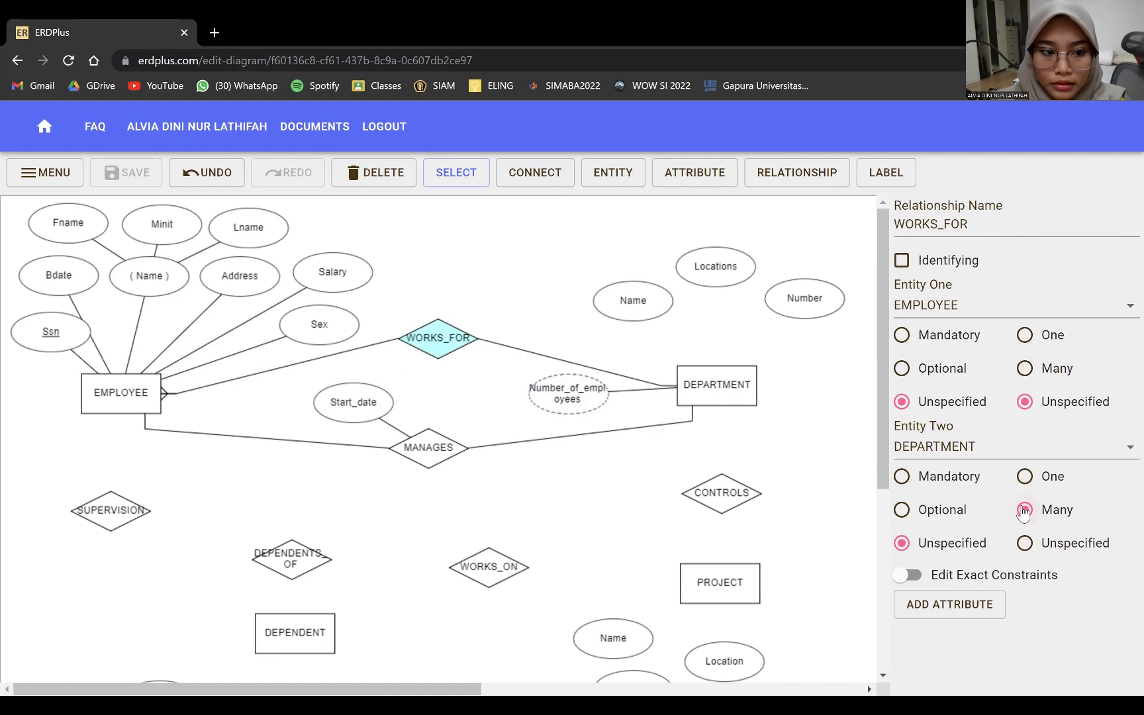
{"action": "left_click", "coordinate": [1023, 335]}
{"action": "left_click", "coordinate": [457, 450]}
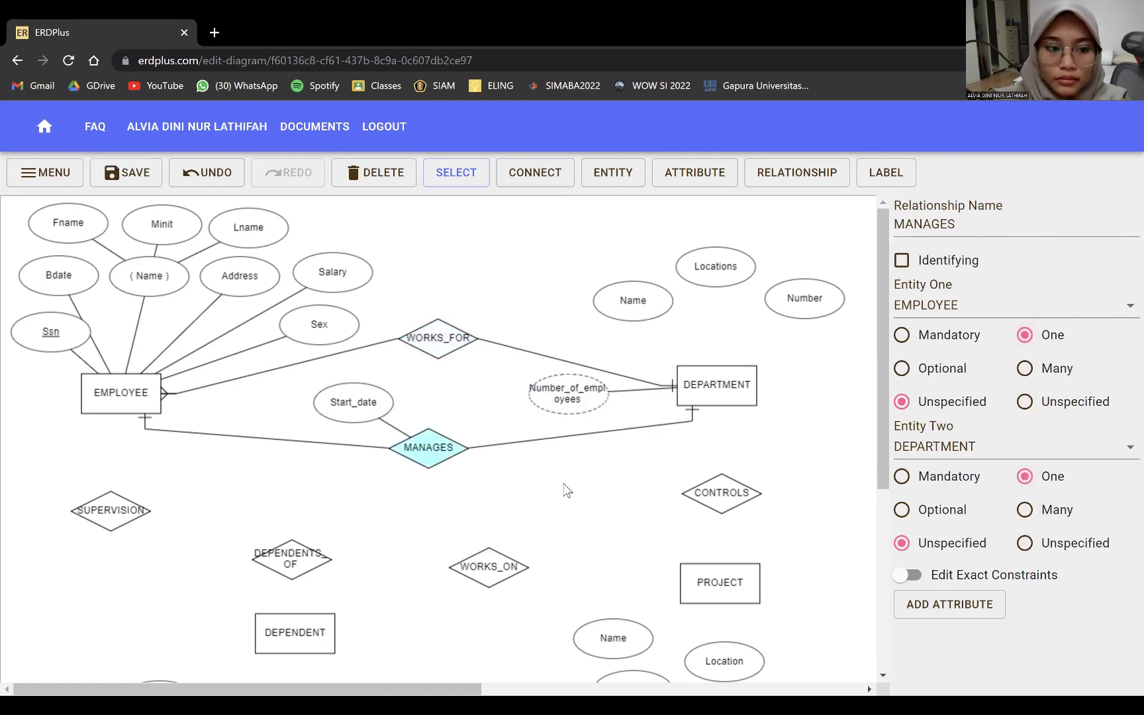
- Connect Name, Locations and Number to DEPARTMENT, with Name and Number unique and Locations multivalued
{"action": "left_click", "coordinate": [535, 172]}
{"action": "left_click_drag", "start_coordinate": [638, 320], "coordinate": [716, 384]}
{"action": "left_click_drag", "start_coordinate": [715, 267], "coordinate": [731, 383]}
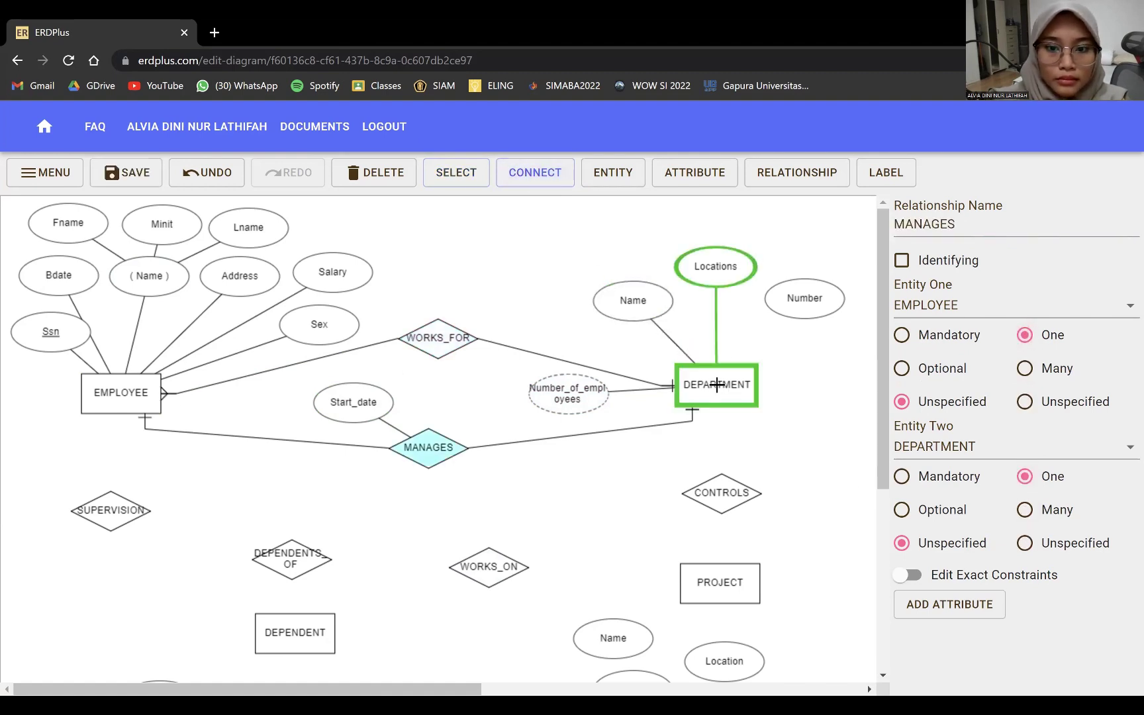
{"action": "left_click_drag", "start_coordinate": [804, 298], "coordinate": [726, 371]}
{"action": "left_click", "coordinate": [456, 172]}
{"action": "left_click", "coordinate": [804, 298]}
{"action": "left_click", "coordinate": [901, 285]}
{"action": "left_click", "coordinate": [633, 300]}
{"action": "left_click", "coordinate": [901, 285]}
{"action": "left_click", "coordinate": [715, 266]}
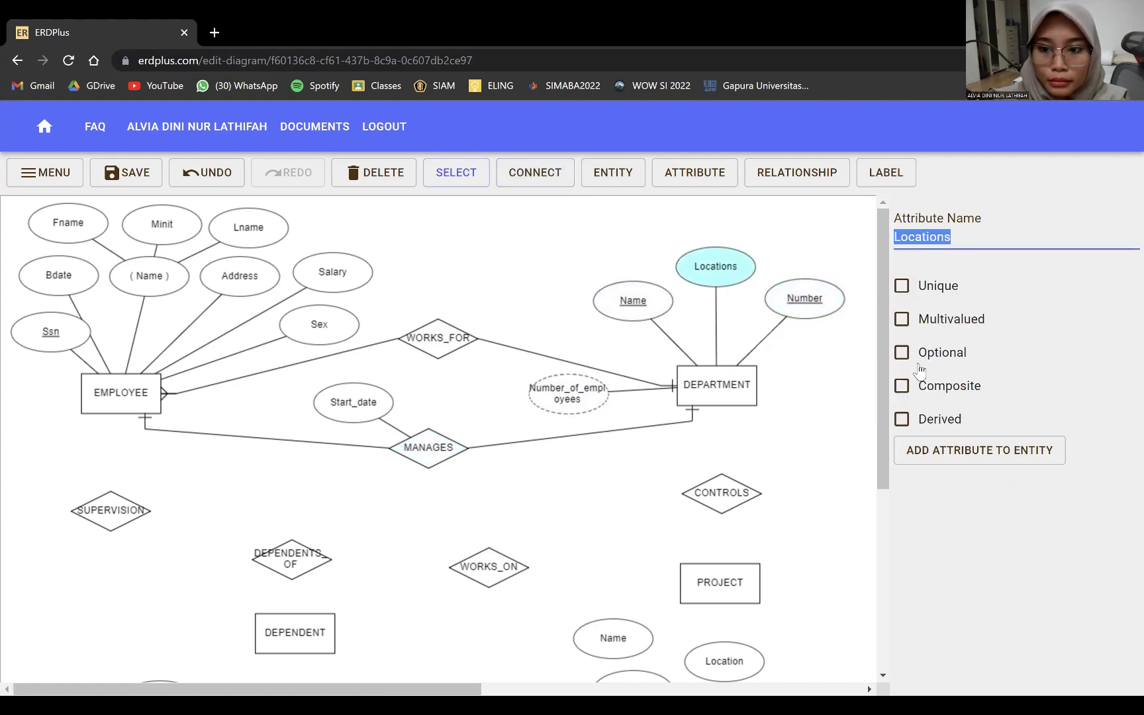
{"action": "left_click", "coordinate": [902, 319]}
- Link DEPARTMENT to PROJECT via CONTROLS, with one department controlling many projects
{"action": "left_click", "coordinate": [534, 172]}
{"action": "left_click_drag", "start_coordinate": [718, 397], "coordinate": [723, 586]}
{"action": "left_click", "coordinate": [456, 172]}
{"action": "left_click", "coordinate": [728, 500]}
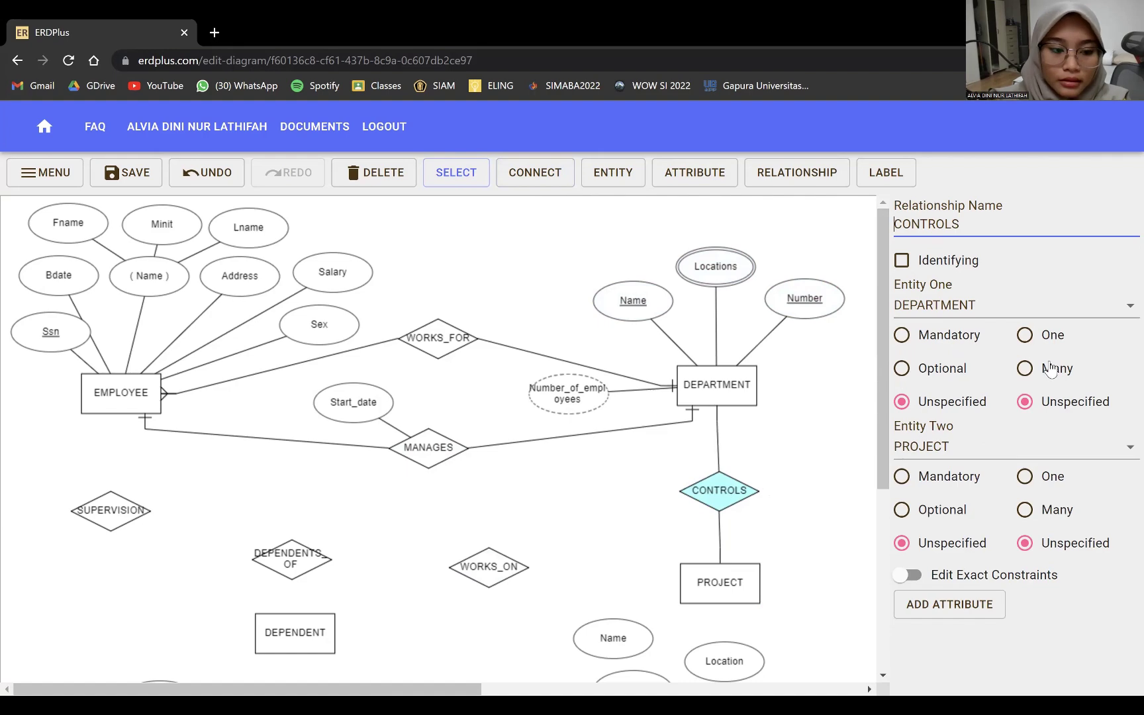
{"action": "left_click", "coordinate": [1024, 509]}
{"action": "left_click", "coordinate": [1025, 369]}
- Connect Location, Number and Name to PROJECT and mark Number as unique
{"action": "scroll", "coordinate": [724, 500], "scroll_direction": "down", "scroll_amount": 2}
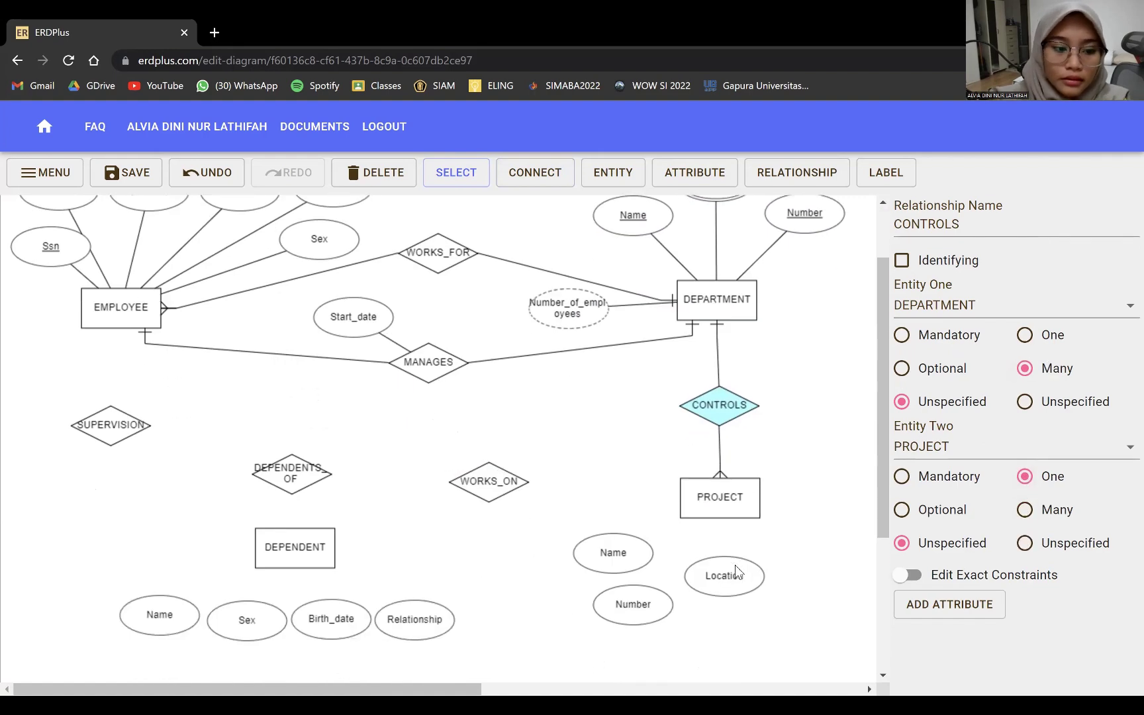
{"action": "left_click", "coordinate": [535, 172]}
{"action": "left_click_drag", "start_coordinate": [724, 502], "coordinate": [635, 530]}
{"action": "left_click", "coordinate": [535, 172]}
{"action": "left_click", "coordinate": [543, 172]}
{"action": "left_click_drag", "start_coordinate": [720, 424], "coordinate": [623, 478]}
{"action": "left_click", "coordinate": [633, 530]}
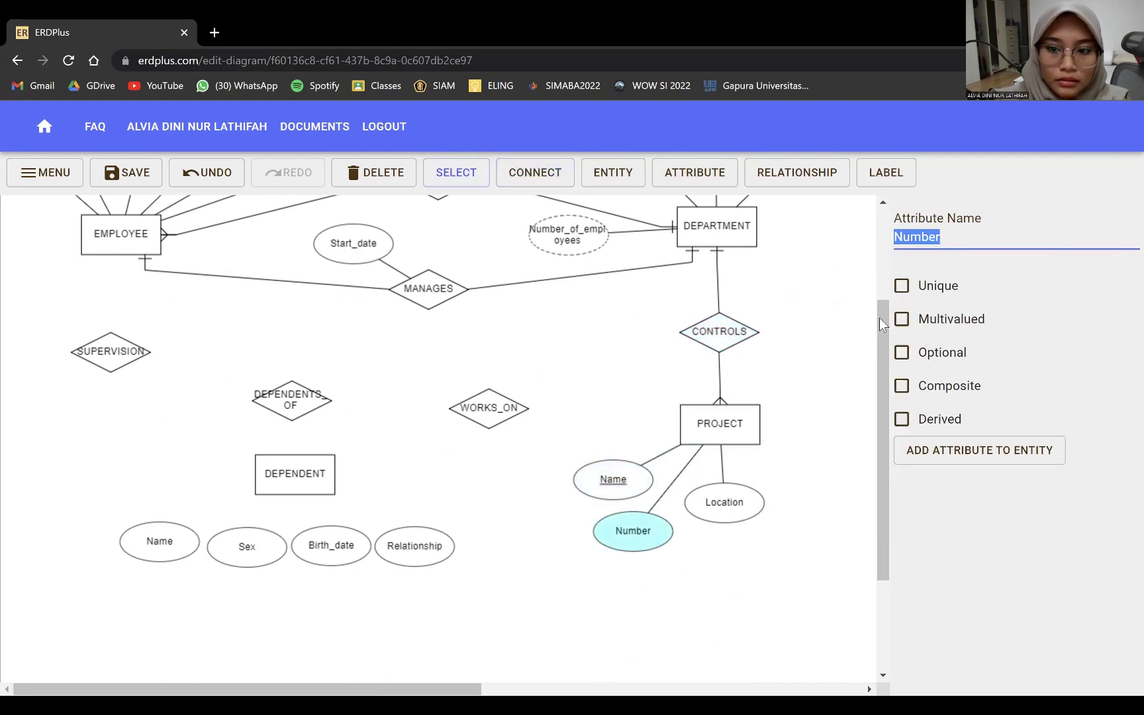
{"action": "left_click", "coordinate": [901, 286]}
{"action": "left_click", "coordinate": [724, 502]}
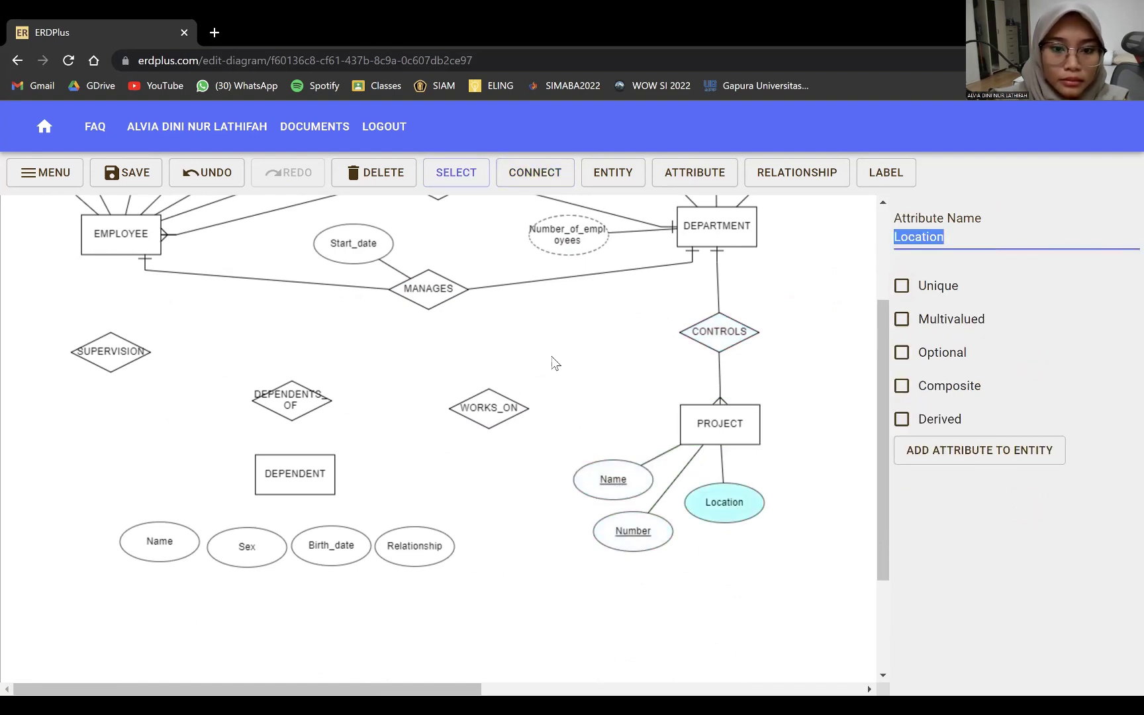
- Add Hours and link EMPLOYEE and PROJECT many-to-many via WORKS_ON, then connect EMPLOYEE to SUPERVISION
{"action": "left_click", "coordinate": [658, 179]}
{"action": "left_click", "coordinate": [550, 365]}
{"action": "type", "text": "Hours"}
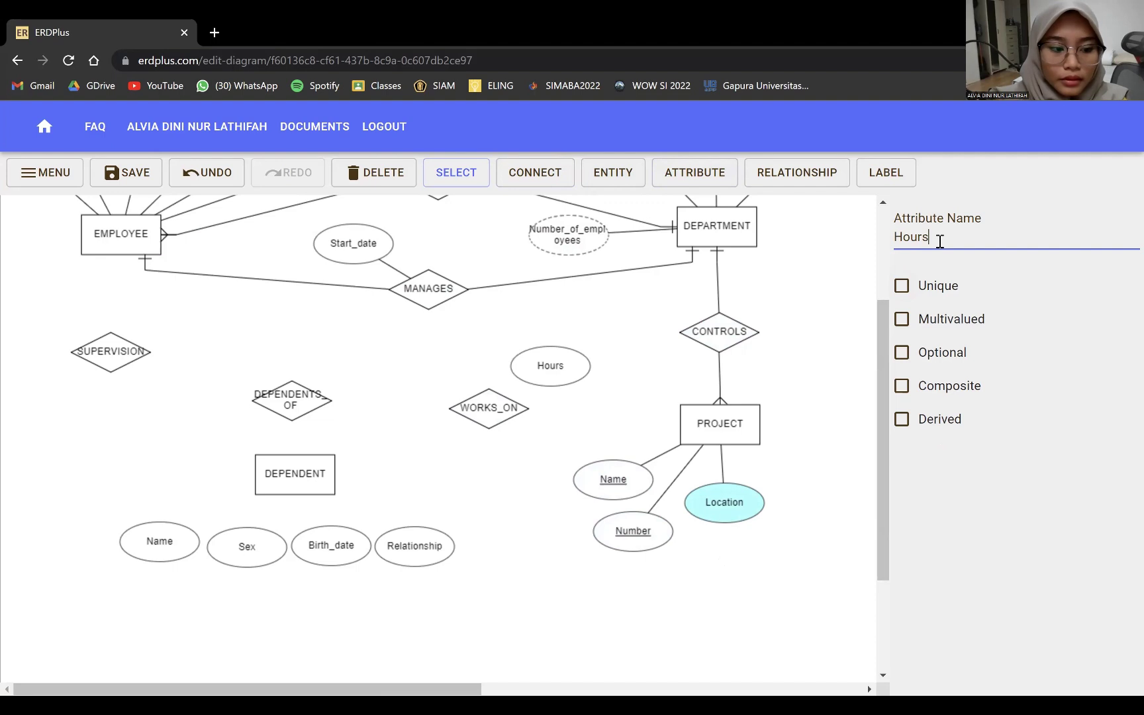
{"action": "left_click", "coordinate": [524, 178]}
{"action": "left_click_drag", "start_coordinate": [129, 246], "coordinate": [562, 372]}
{"action": "left_click", "coordinate": [510, 177]}
{"action": "left_click", "coordinate": [550, 177]}
{"action": "left_click_drag", "start_coordinate": [500, 409], "coordinate": [698, 423]}
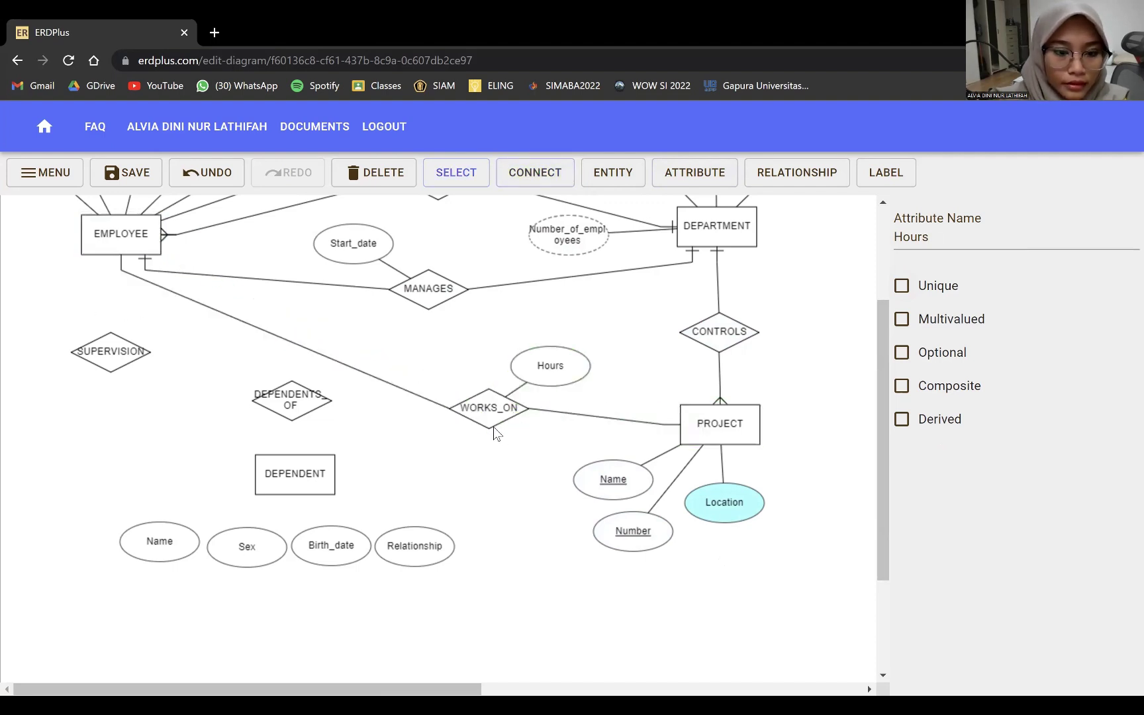
{"action": "left_click", "coordinate": [515, 410]}
{"action": "left_click", "coordinate": [1024, 509]}
{"action": "left_click", "coordinate": [1025, 368]}
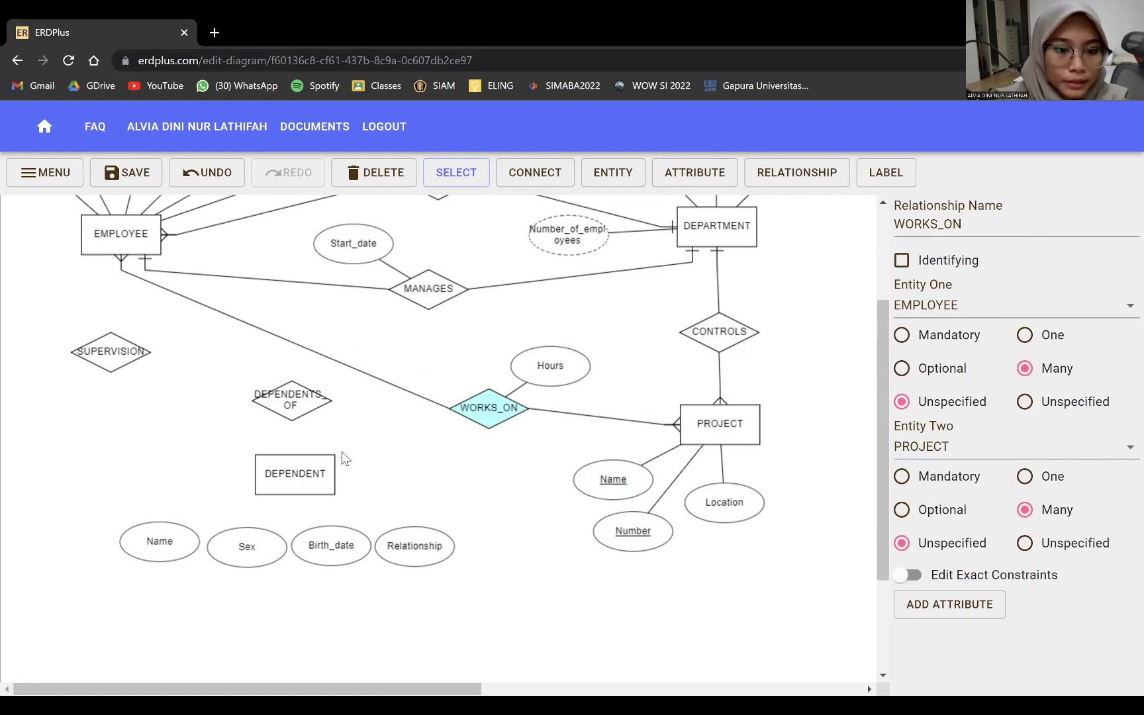
{"action": "left_click", "coordinate": [529, 176]}
{"action": "left_click_drag", "start_coordinate": [136, 237], "coordinate": [98, 375]}
- Link EMPLOYEE to SUPERVISION a second time and set its one and many cardinalities
{"action": "left_click", "coordinate": [103, 366]}
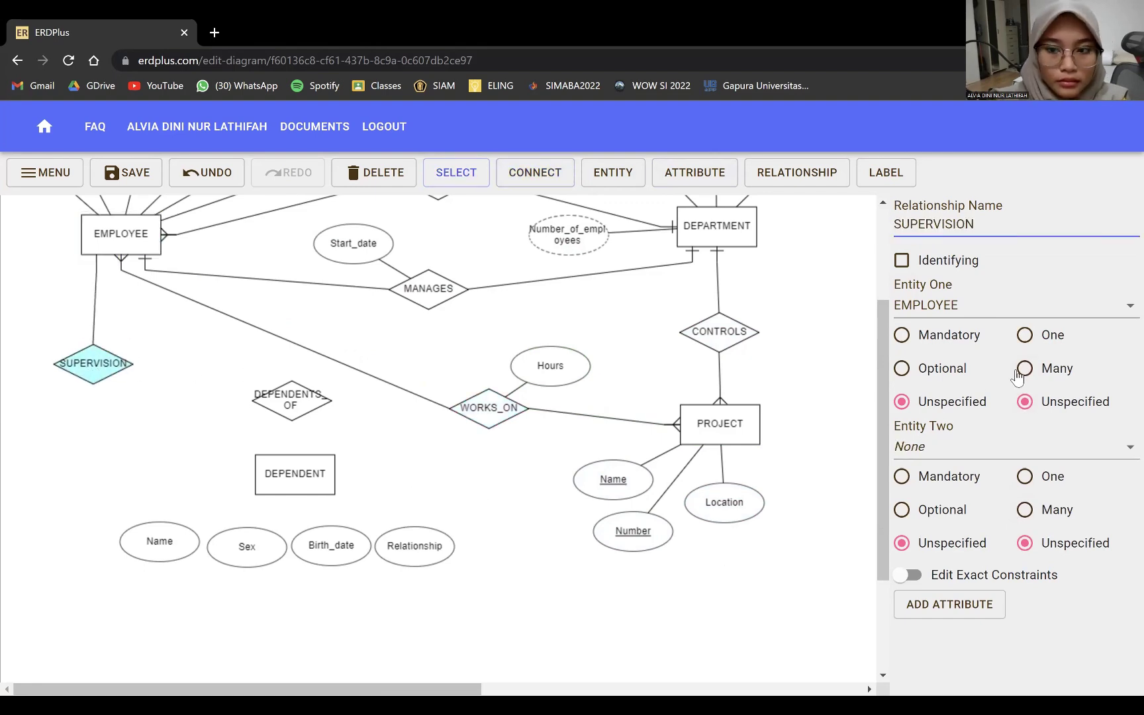
{"action": "left_click", "coordinate": [1026, 336]}
{"action": "left_click", "coordinate": [1026, 511]}
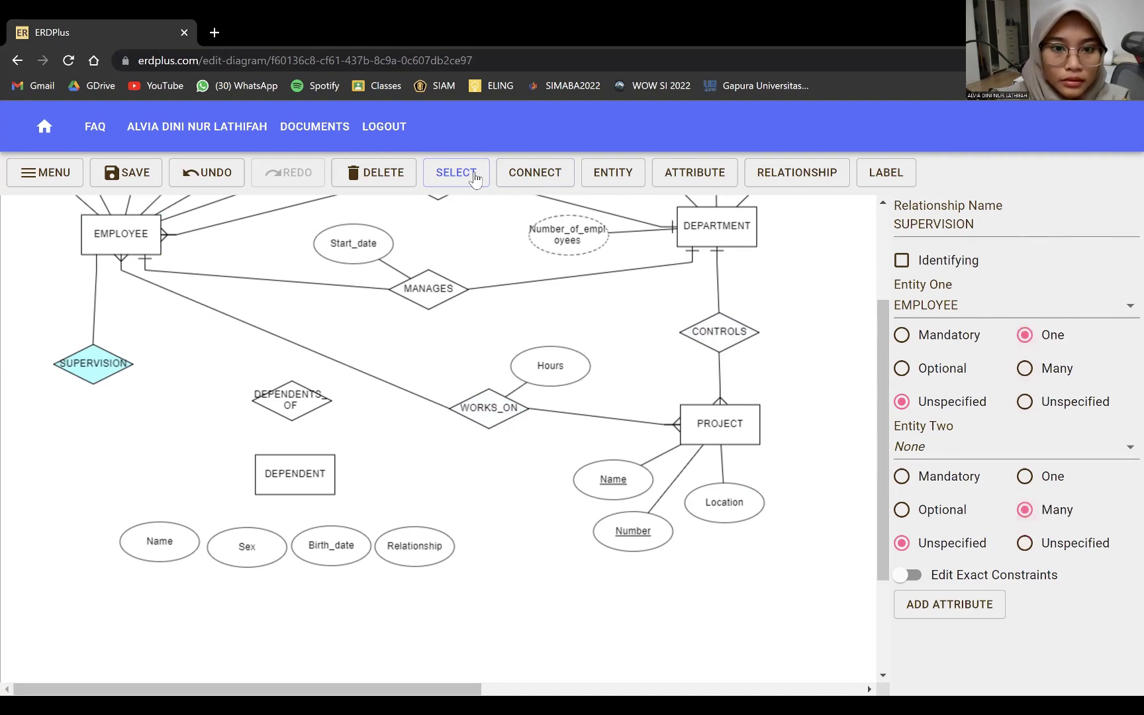
{"action": "left_click", "coordinate": [530, 173]}
{"action": "left_click_drag", "start_coordinate": [119, 238], "coordinate": [95, 395]}
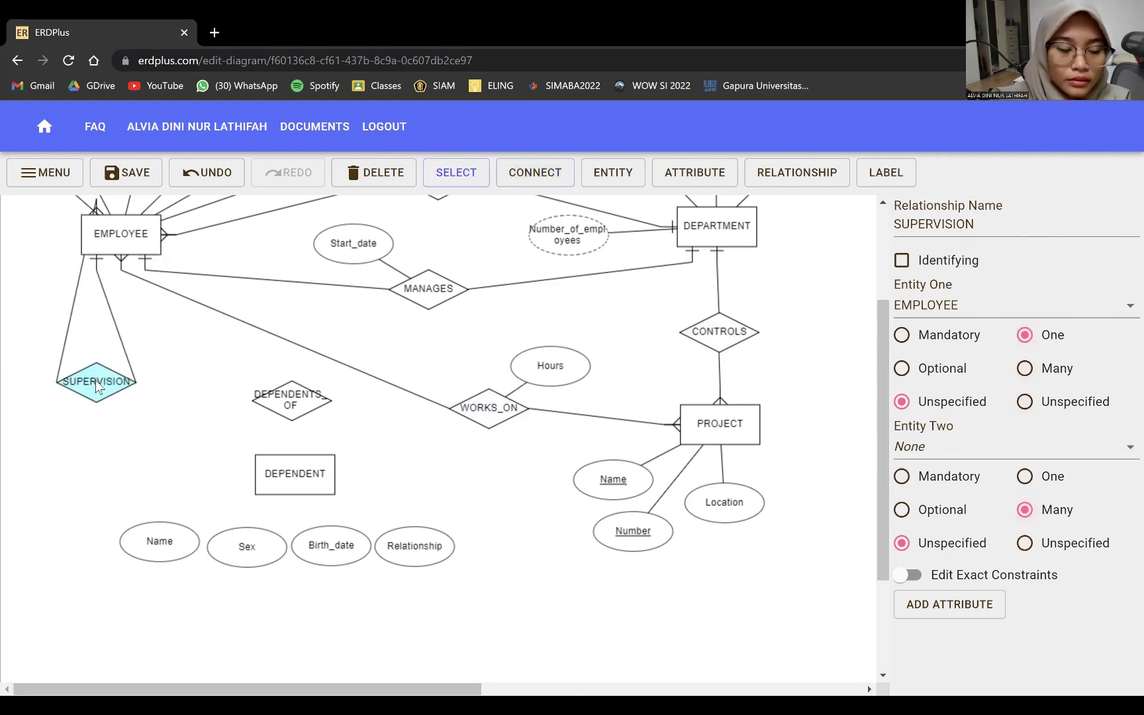
{"action": "left_click", "coordinate": [1025, 477]}
{"action": "left_click", "coordinate": [1024, 367]}
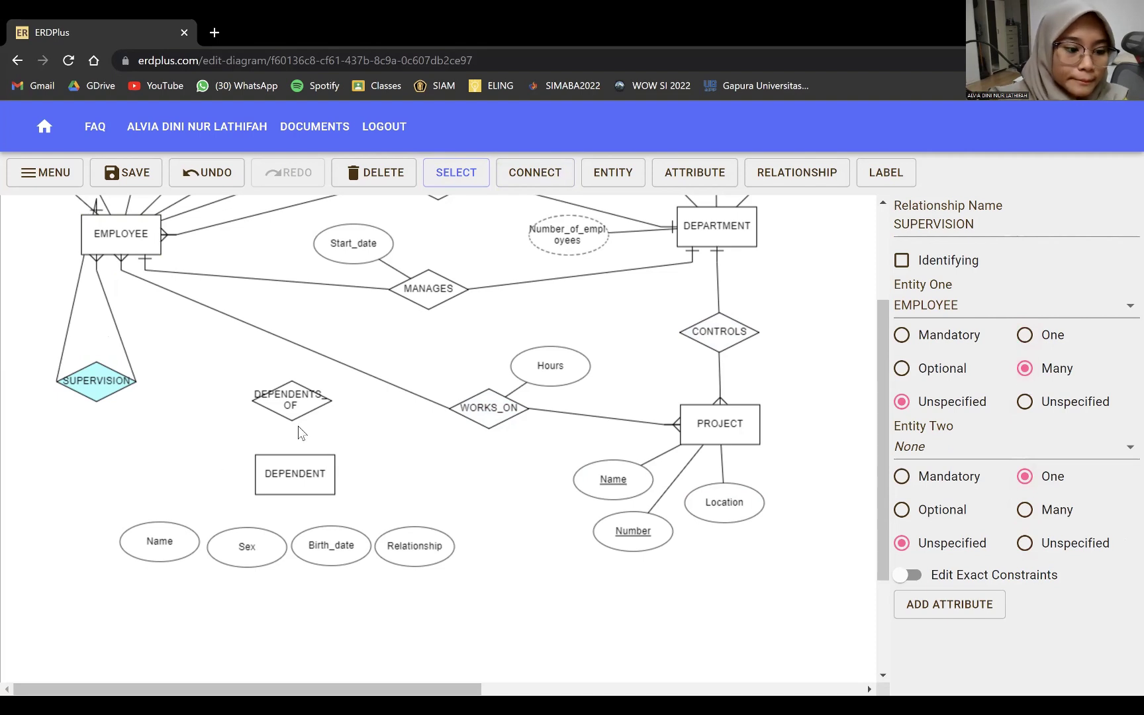
- Connect EMPLOYEE to DEPENDENT through DEPENDENTS_OF and set its one-to-many cardinalities
{"action": "left_click", "coordinate": [515, 174]}
{"action": "mouse_move", "coordinate": [132, 238]}
{"action": "left_mouse_down"}
{"action": "mouse_move", "coordinate": [291, 410]}
{"action": "mouse_move", "coordinate": [306, 480]}
{"action": "left_mouse_up"}
{"action": "left_click", "coordinate": [535, 172]}
{"action": "left_click", "coordinate": [303, 407]}
{"action": "left_click", "coordinate": [294, 410]}
{"action": "left_click", "coordinate": [1025, 510]}
{"action": "left_click", "coordinate": [1024, 349]}
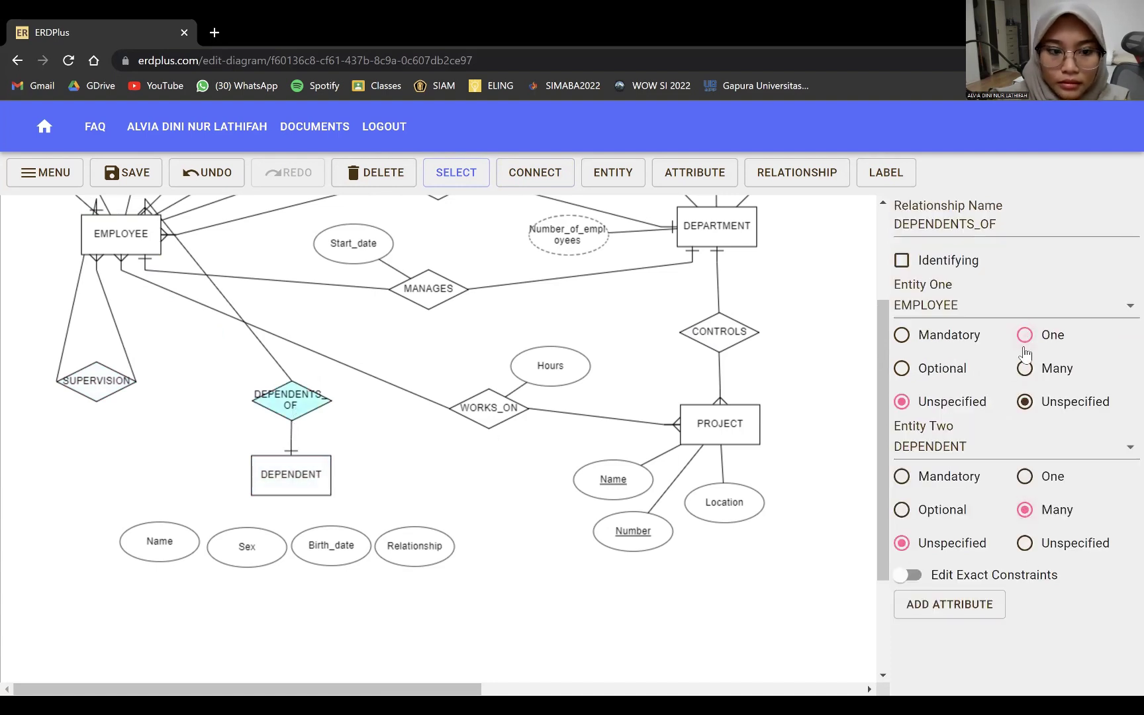
{"action": "left_click", "coordinate": [1035, 374]}
{"action": "left_click", "coordinate": [1024, 476]}
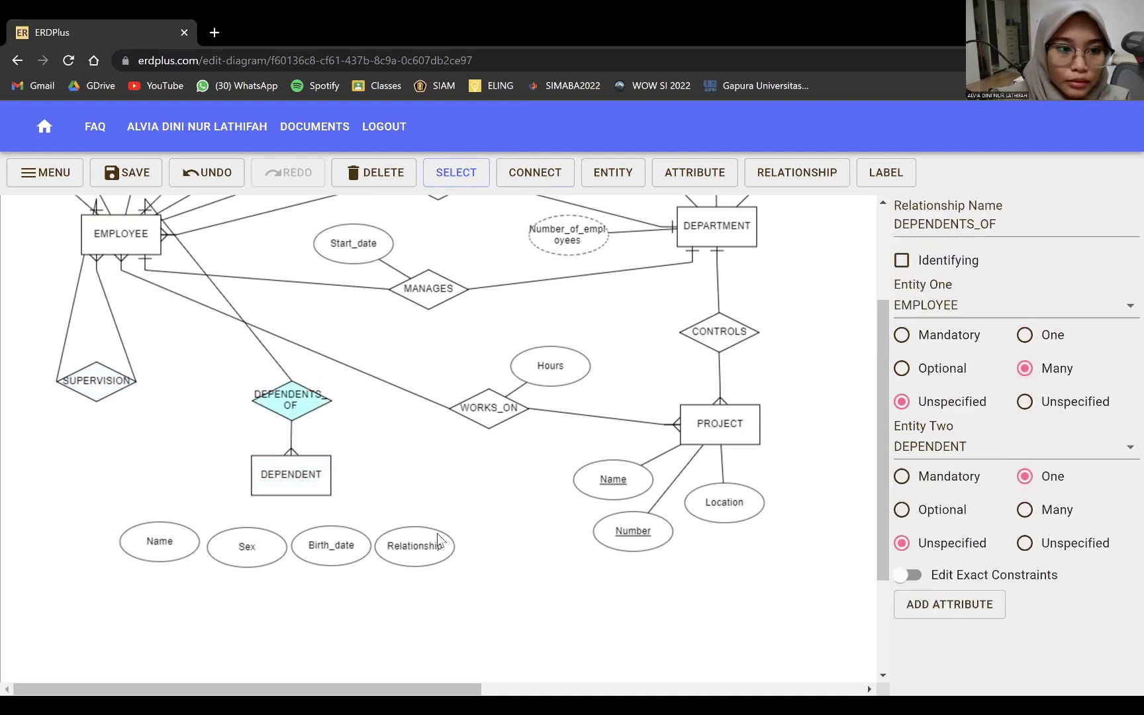
- Connect Name, Sex, Birth_date and Relationship to DEPENDENT, marking Name as unique
{"action": "left_click", "coordinate": [529, 179]}
{"action": "left_click_drag", "start_coordinate": [175, 539], "coordinate": [265, 477]}
{"action": "left_click_drag", "start_coordinate": [246, 547], "coordinate": [265, 474]}
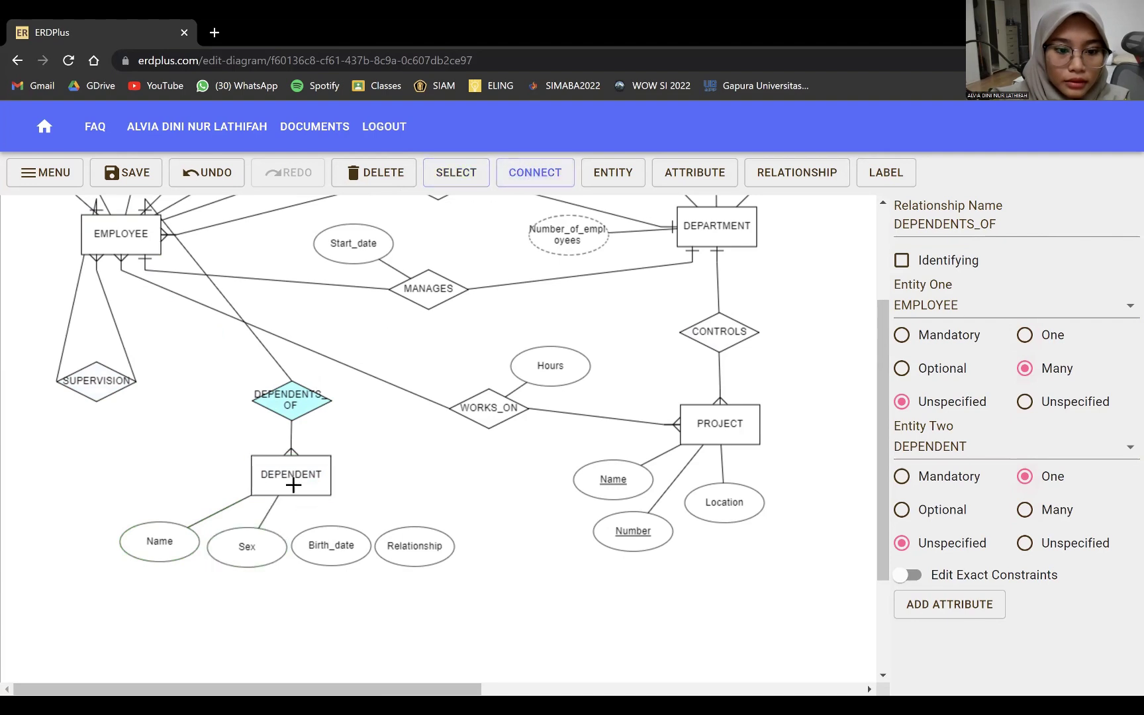
{"action": "left_click_drag", "start_coordinate": [331, 545], "coordinate": [292, 478]}
{"action": "left_click_drag", "start_coordinate": [403, 541], "coordinate": [327, 489]}
{"action": "left_click", "coordinate": [165, 548]}
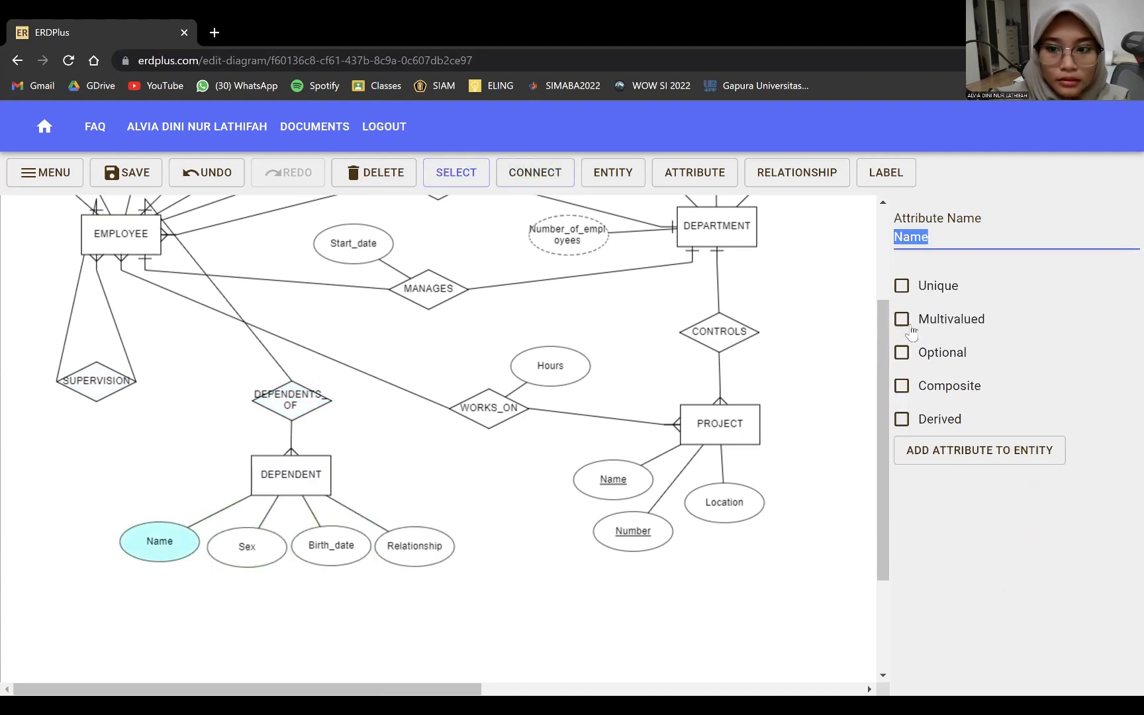
{"action": "left_click", "coordinate": [902, 287]}
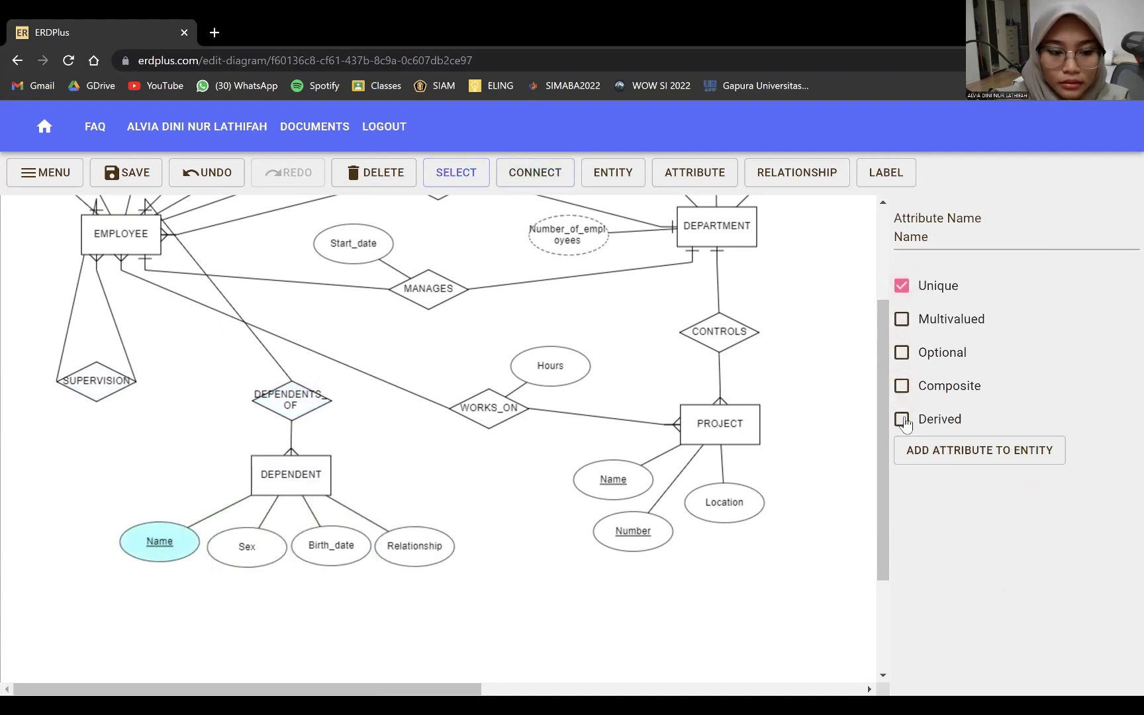
- Make DEPENDENT a weak entity and DEPENDENTS_OF an identifying relationship
{"action": "left_click", "coordinate": [321, 480]}
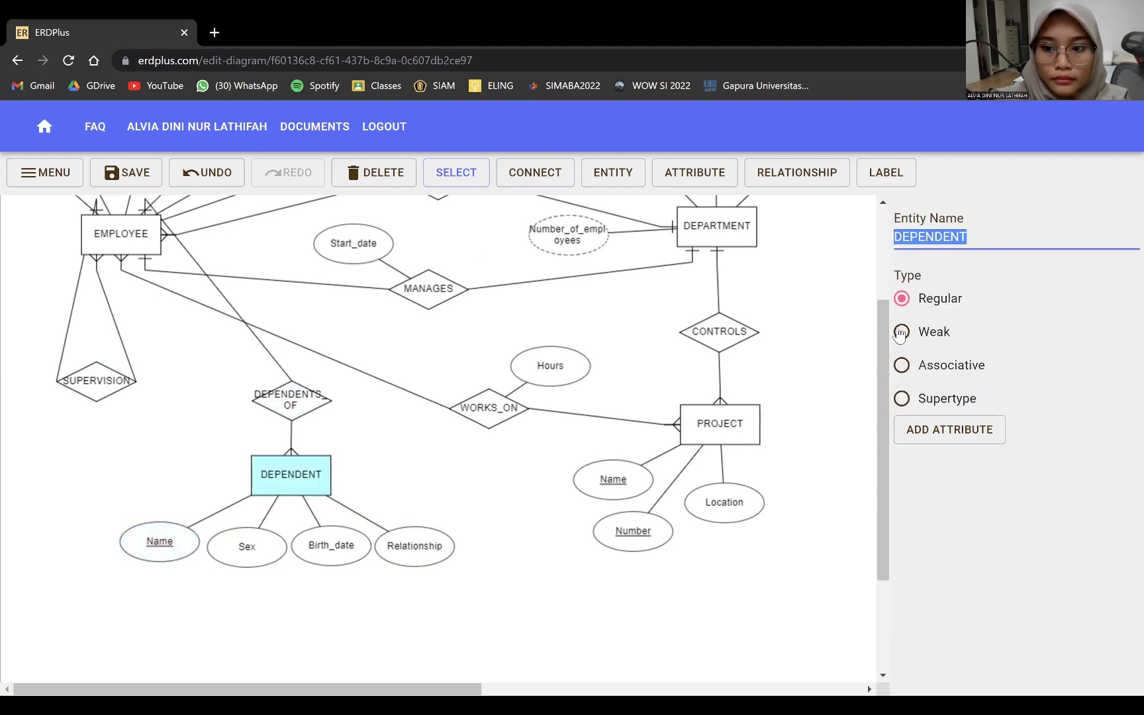
{"action": "left_click", "coordinate": [901, 331]}
{"action": "left_click", "coordinate": [315, 403]}
{"action": "left_click", "coordinate": [902, 261]}
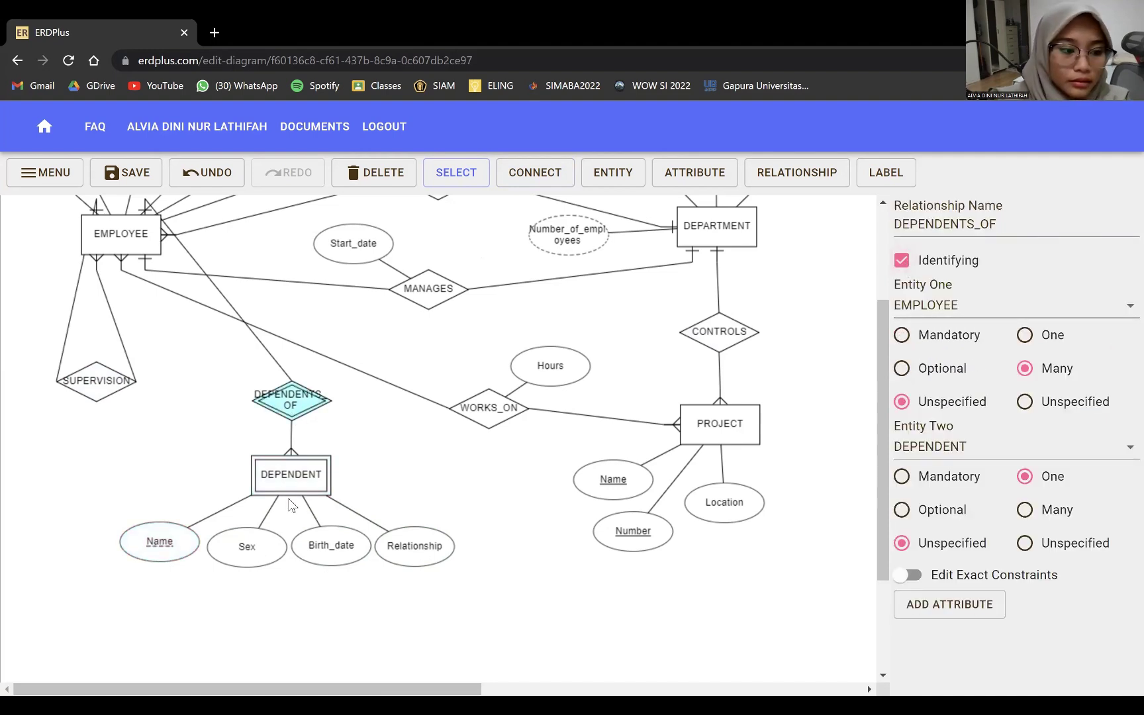
{"action": "scroll", "coordinate": [290, 505], "scroll_direction": "up", "scroll_amount": 1}
{"action": "left_click", "coordinate": [96, 460]}
- Enable roles on SUPERVISION and name its two EMPLOYEE links Supervisee and Supervisor
{"action": "left_click", "coordinate": [908, 574]}
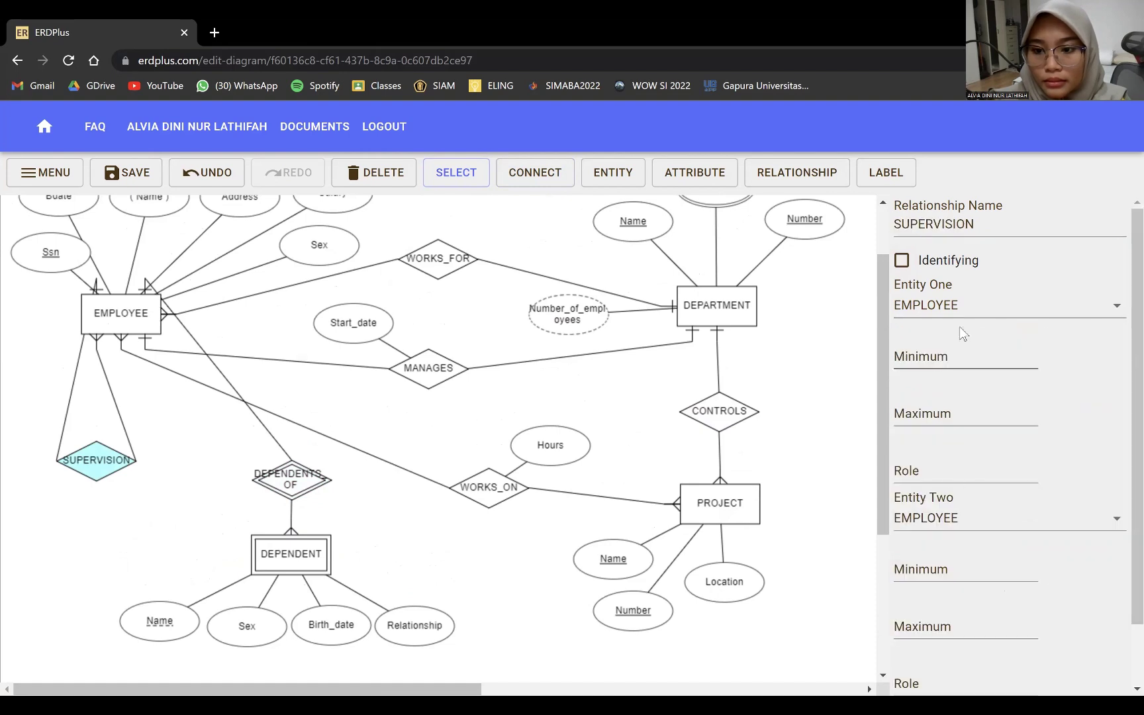
{"action": "left_click", "coordinate": [947, 470]}
{"action": "type", "text": "Supervisee"}
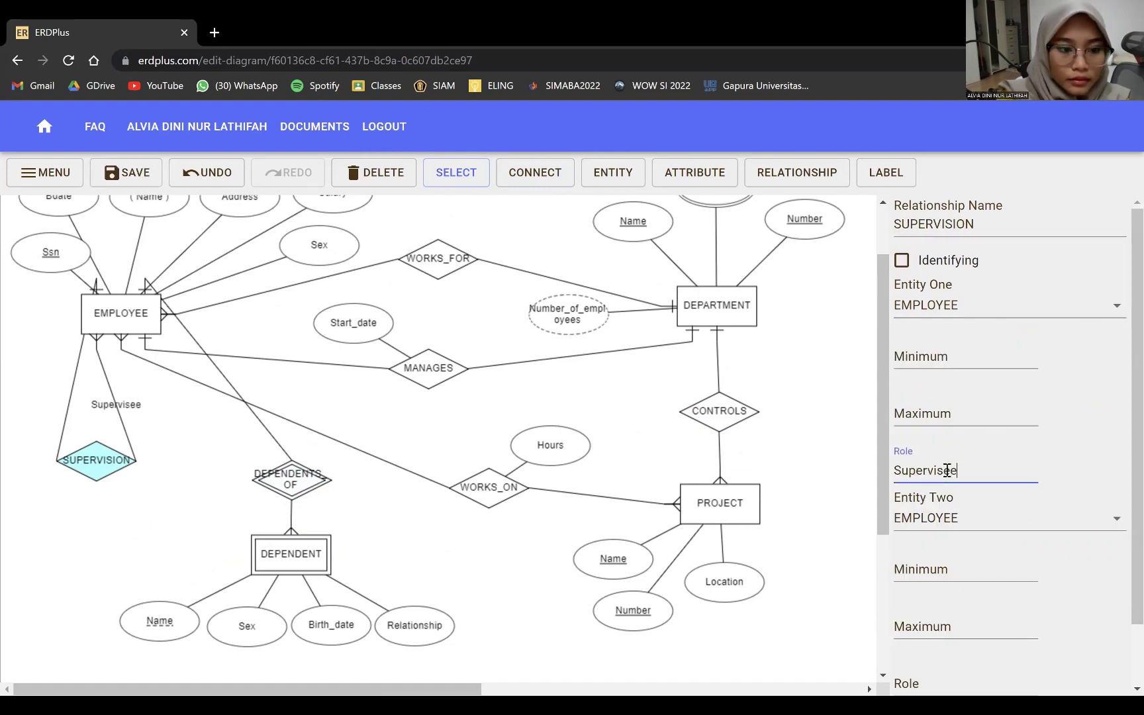
{"action": "scroll", "coordinate": [971, 546], "scroll_direction": "down", "scroll_amount": 1}
{"action": "left_click", "coordinate": [955, 617]}
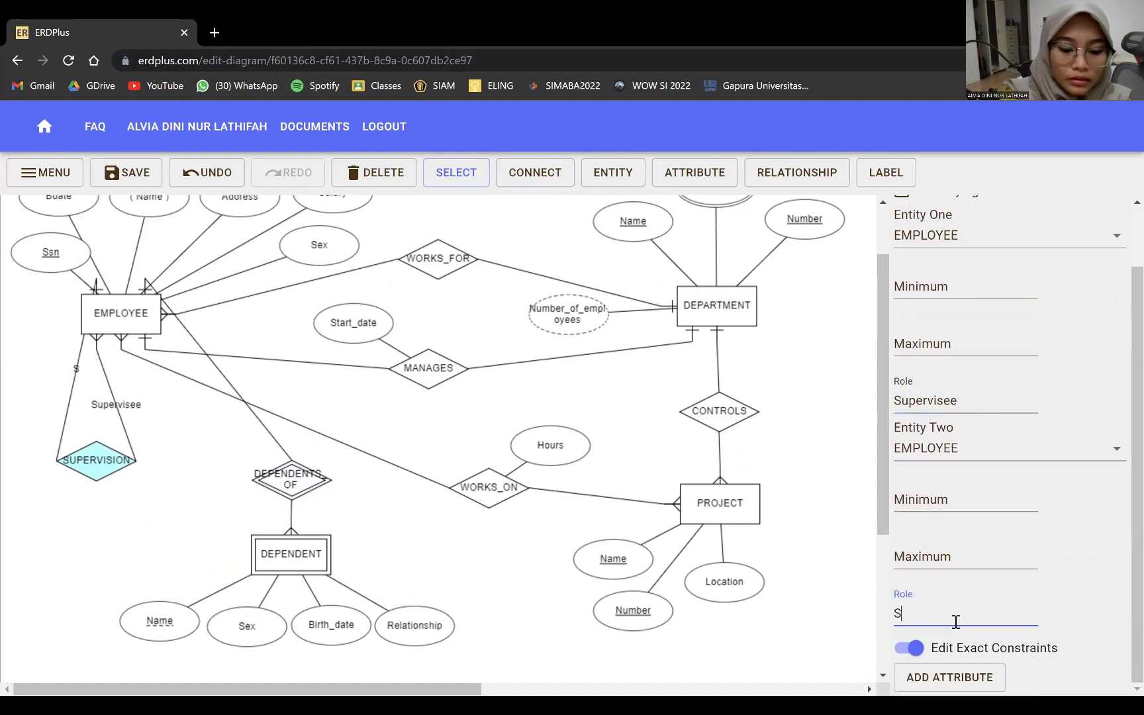
{"action": "type", "text": "Supervisor"}
- Nudge the SUPERVISION relationship slightly left and deselect it to view the finished diagram
{"action": "left_click_drag", "start_coordinate": [104, 464], "coordinate": [74, 484]}
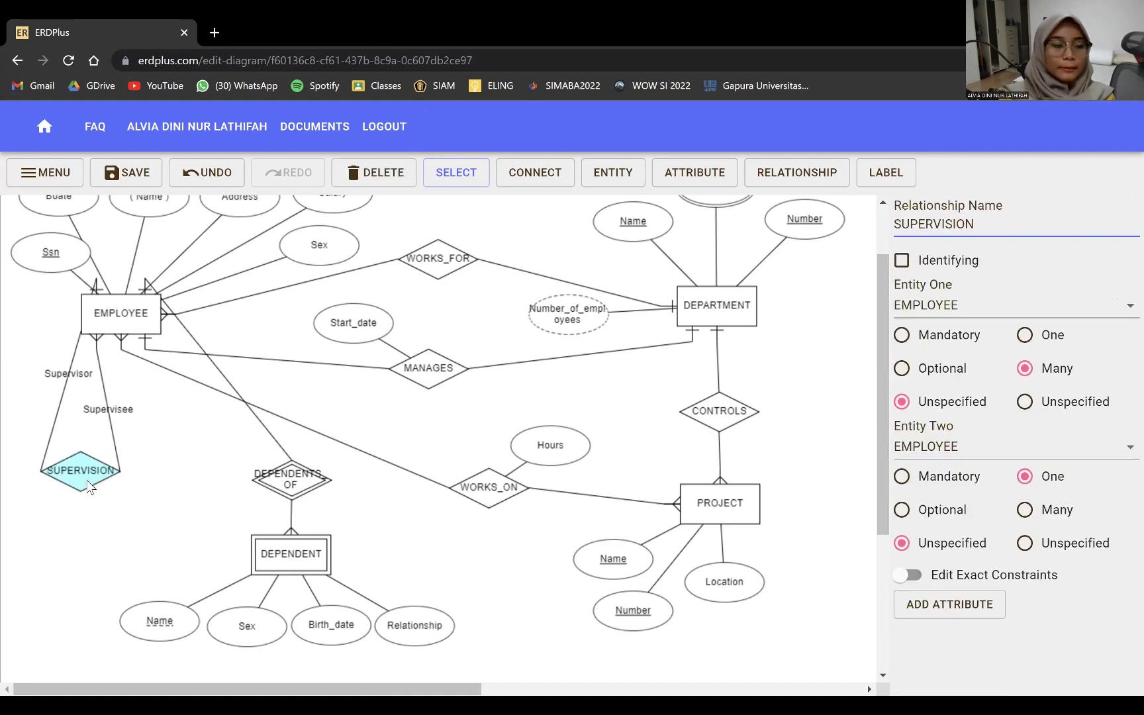
{"action": "scroll", "coordinate": [483, 344], "scroll_direction": "up", "scroll_amount": 1}
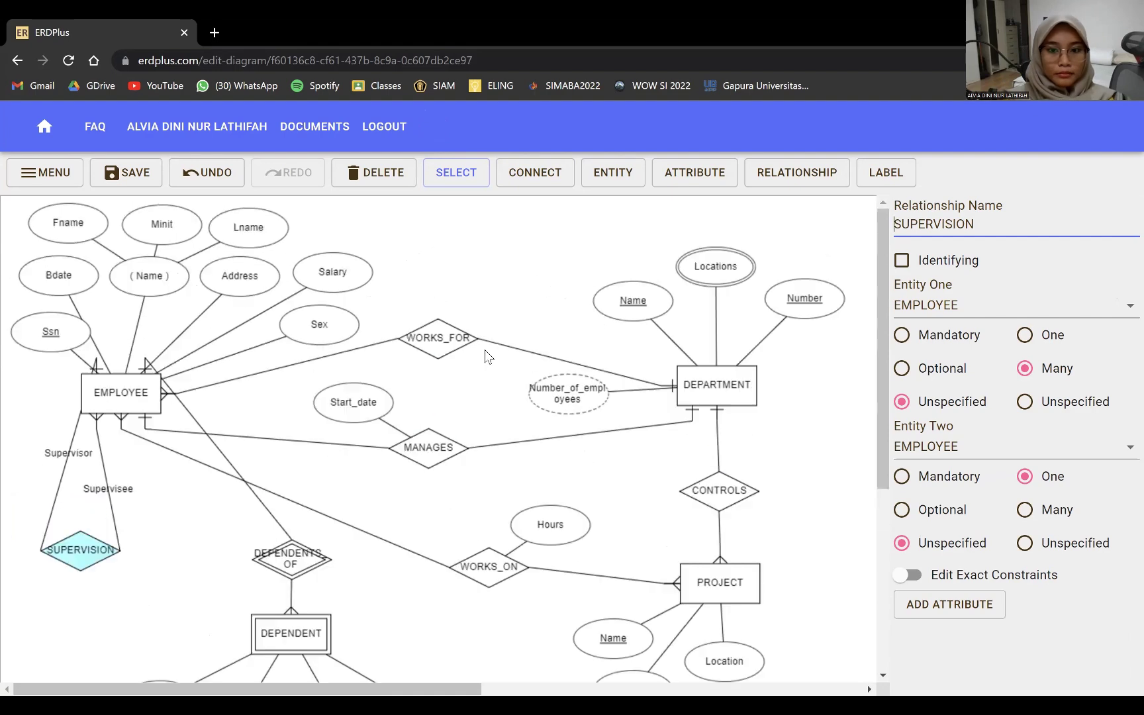
{"action": "left_click", "coordinate": [426, 358]}
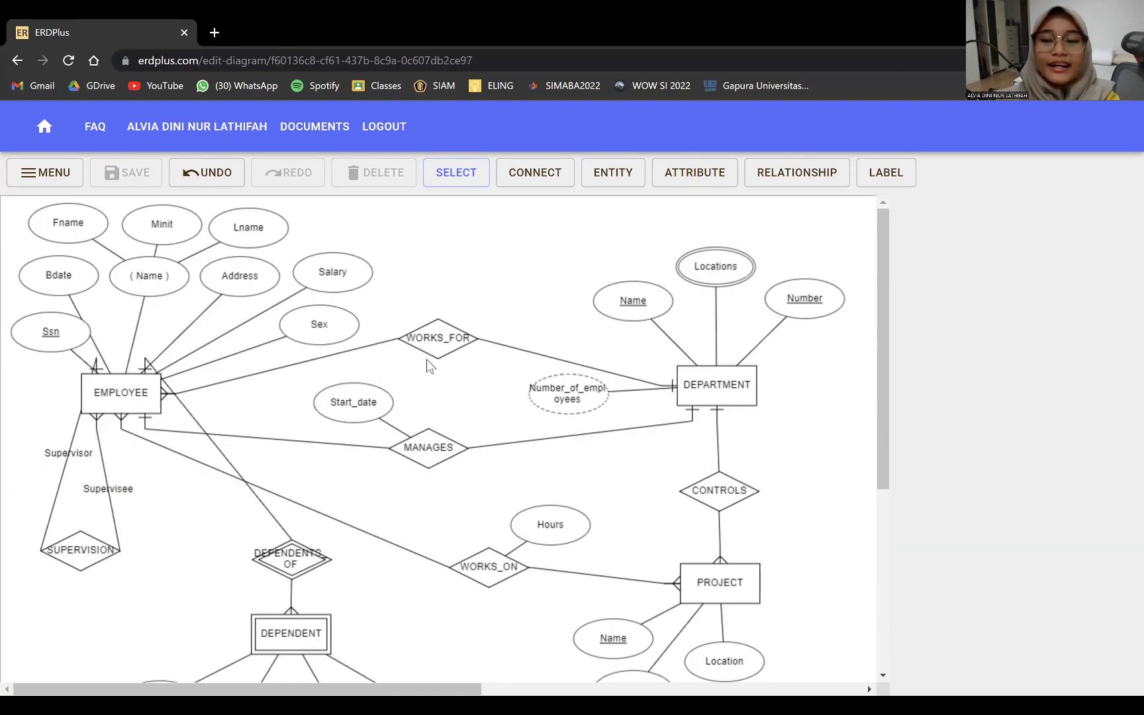